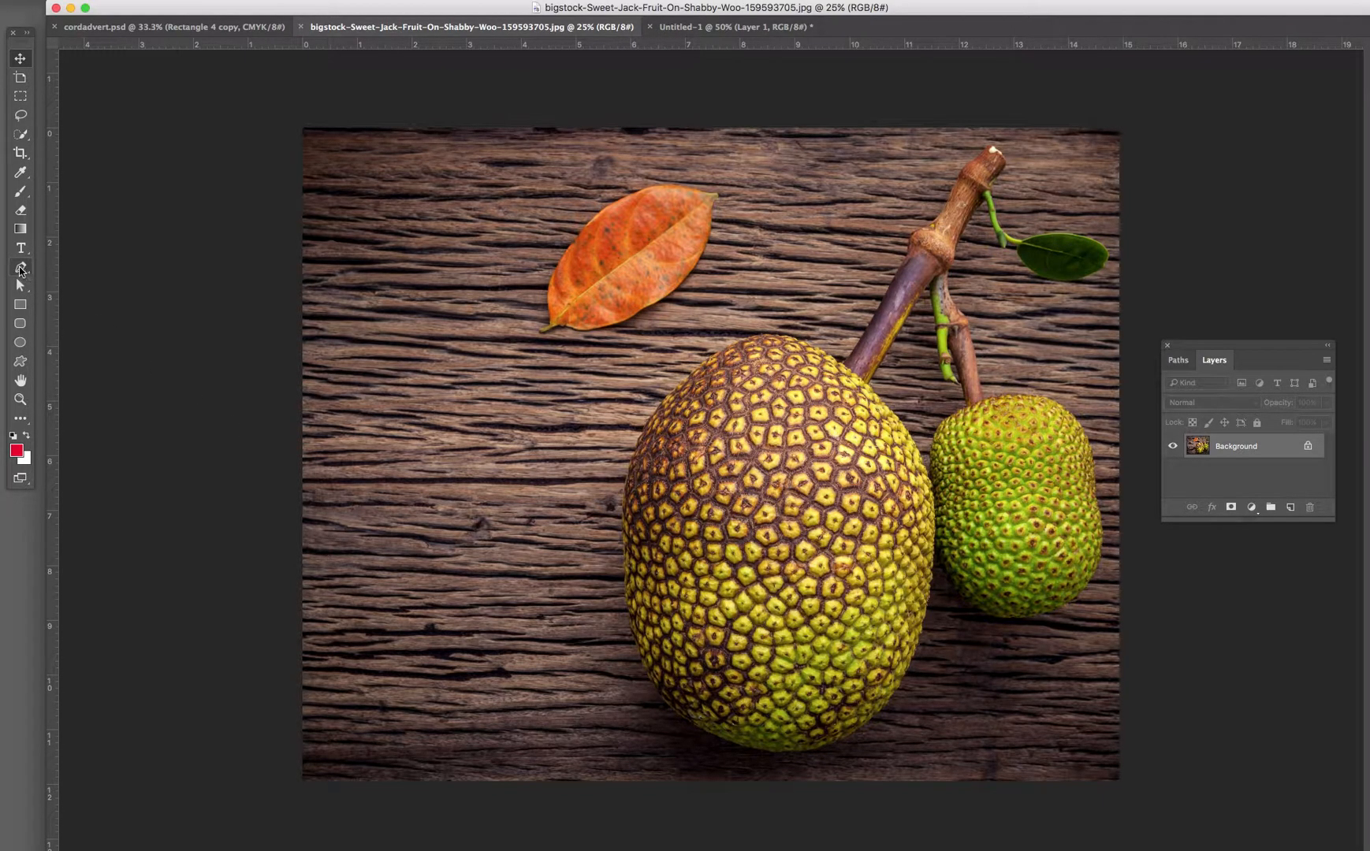
Start a Pen tool path at the crown of the large jackfruit and trace down its upper-left edge.
click(24, 269)
key(super+equal)
key(super+equal)
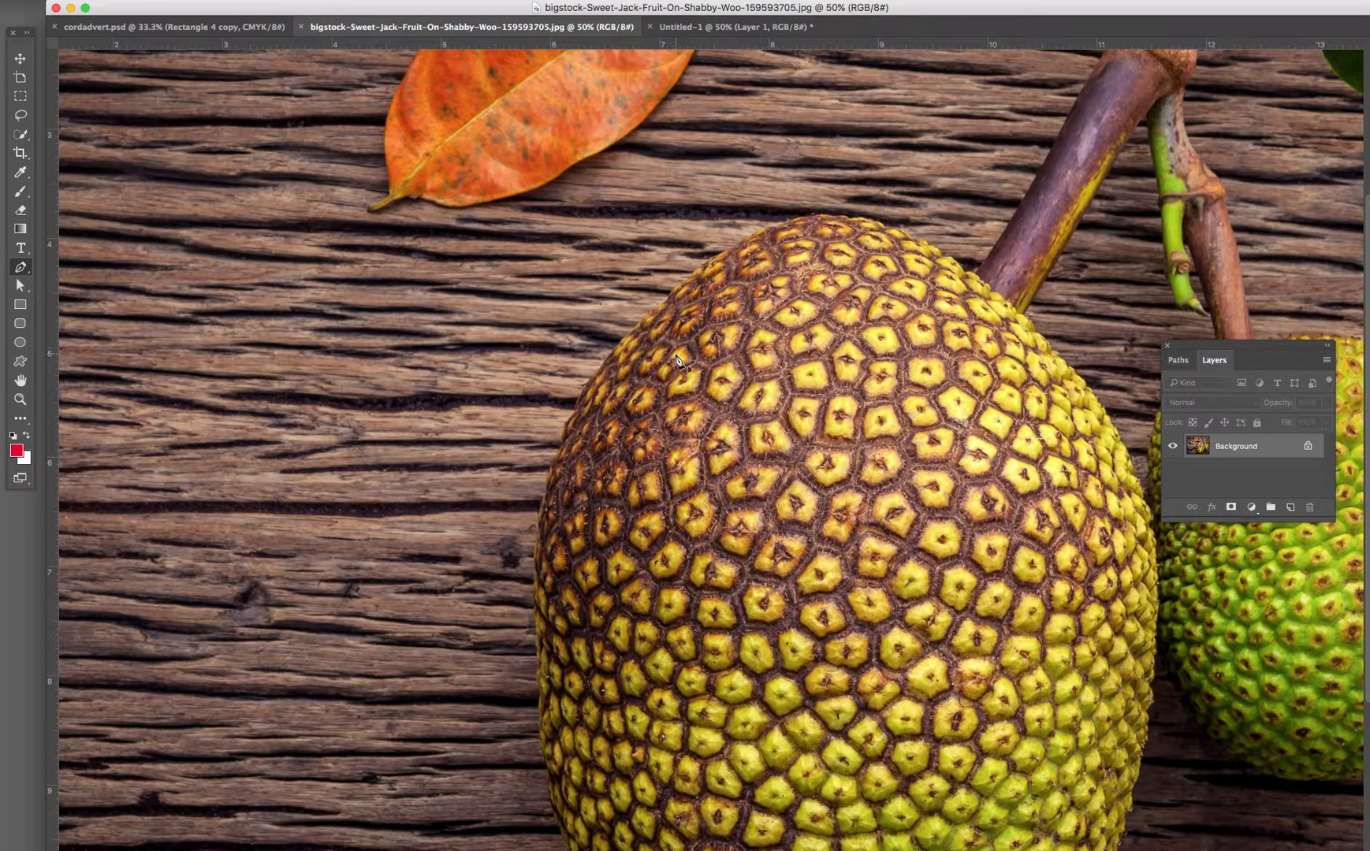
click(832, 217)
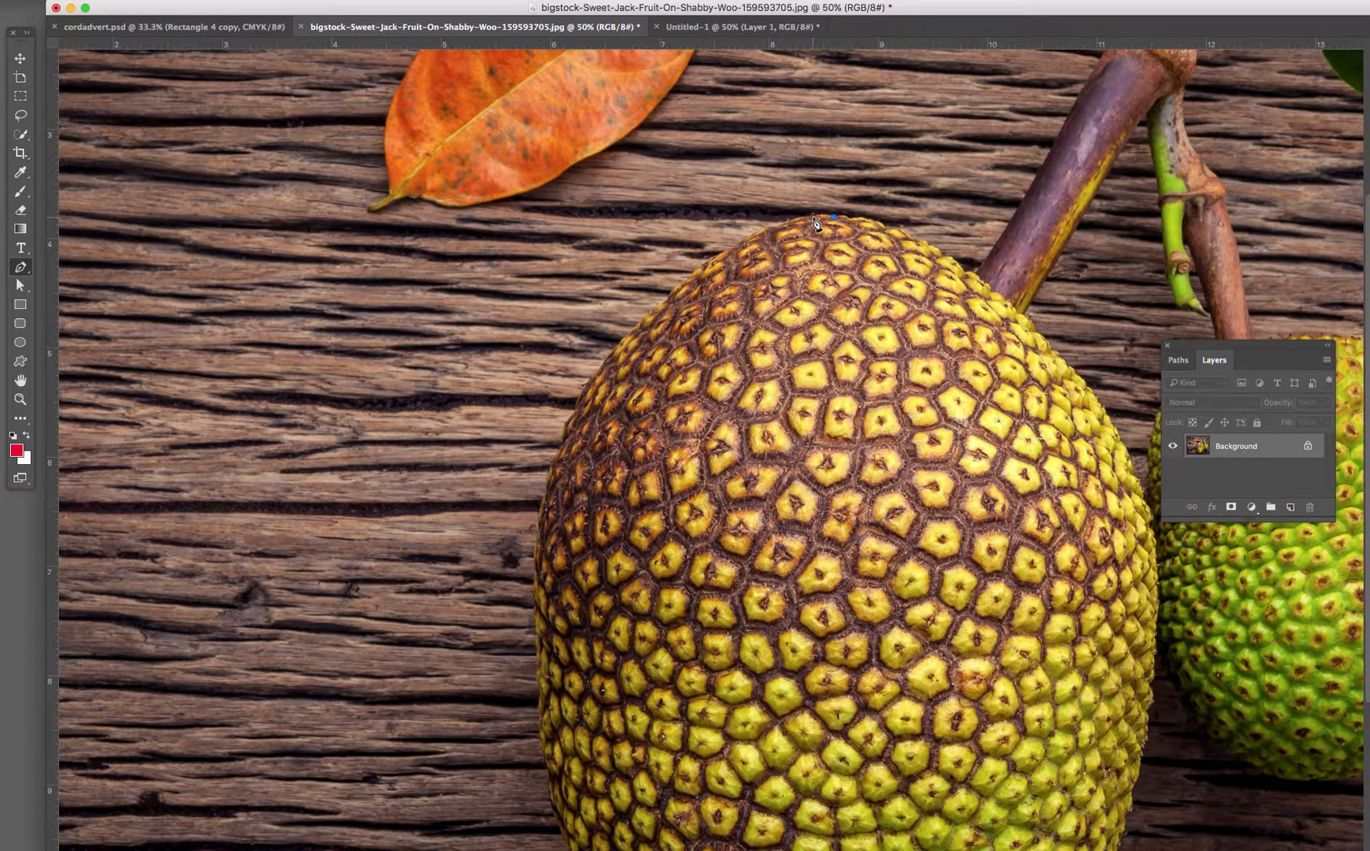
drag(813, 218, 802, 221)
drag(772, 228, 565, 455)
right_click(562, 442)
click(560, 439)
Continue the path down the large jackfruit's left side, placing anchor points along the rim past its widest part.
scroll(560, 355, down, 6)
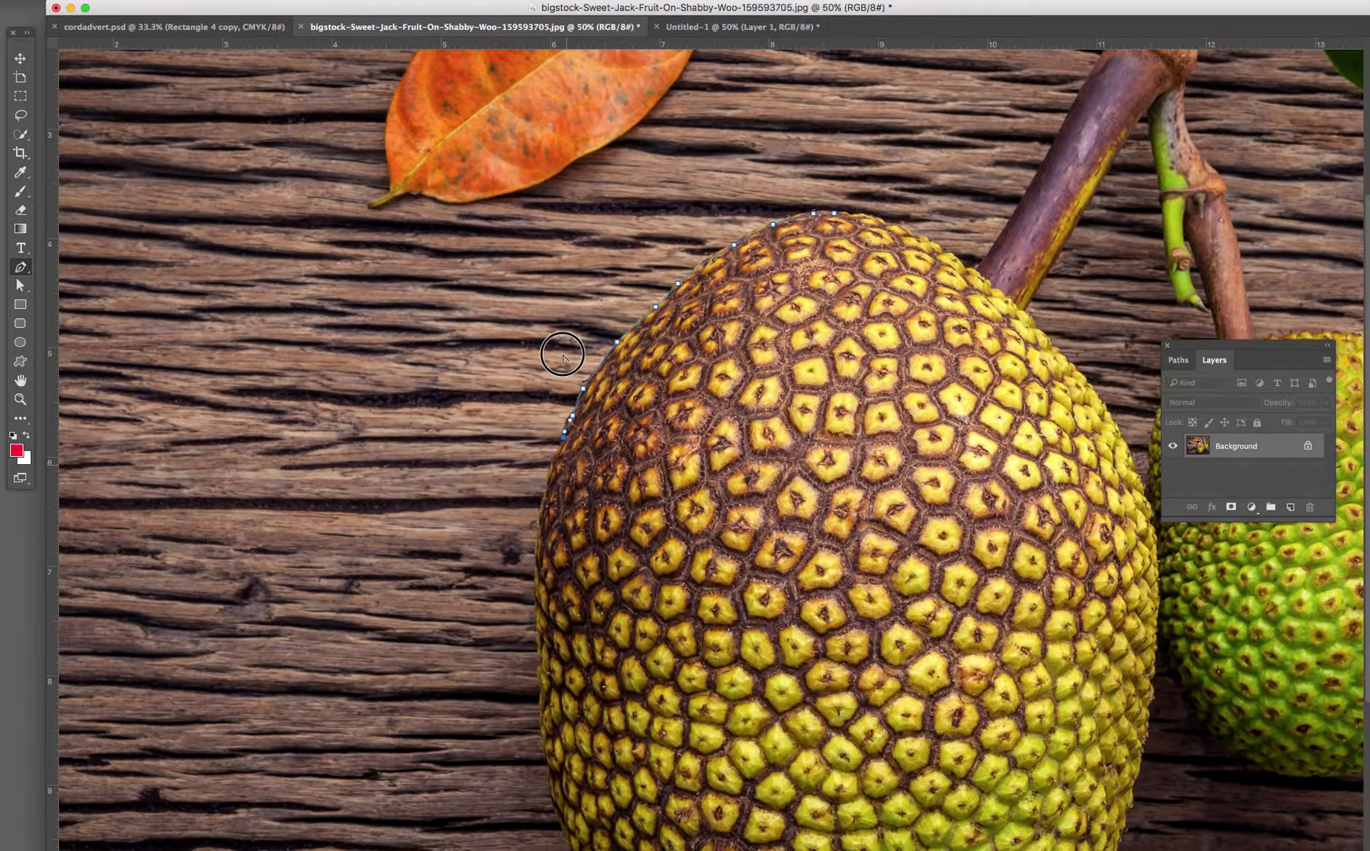
click(530, 229)
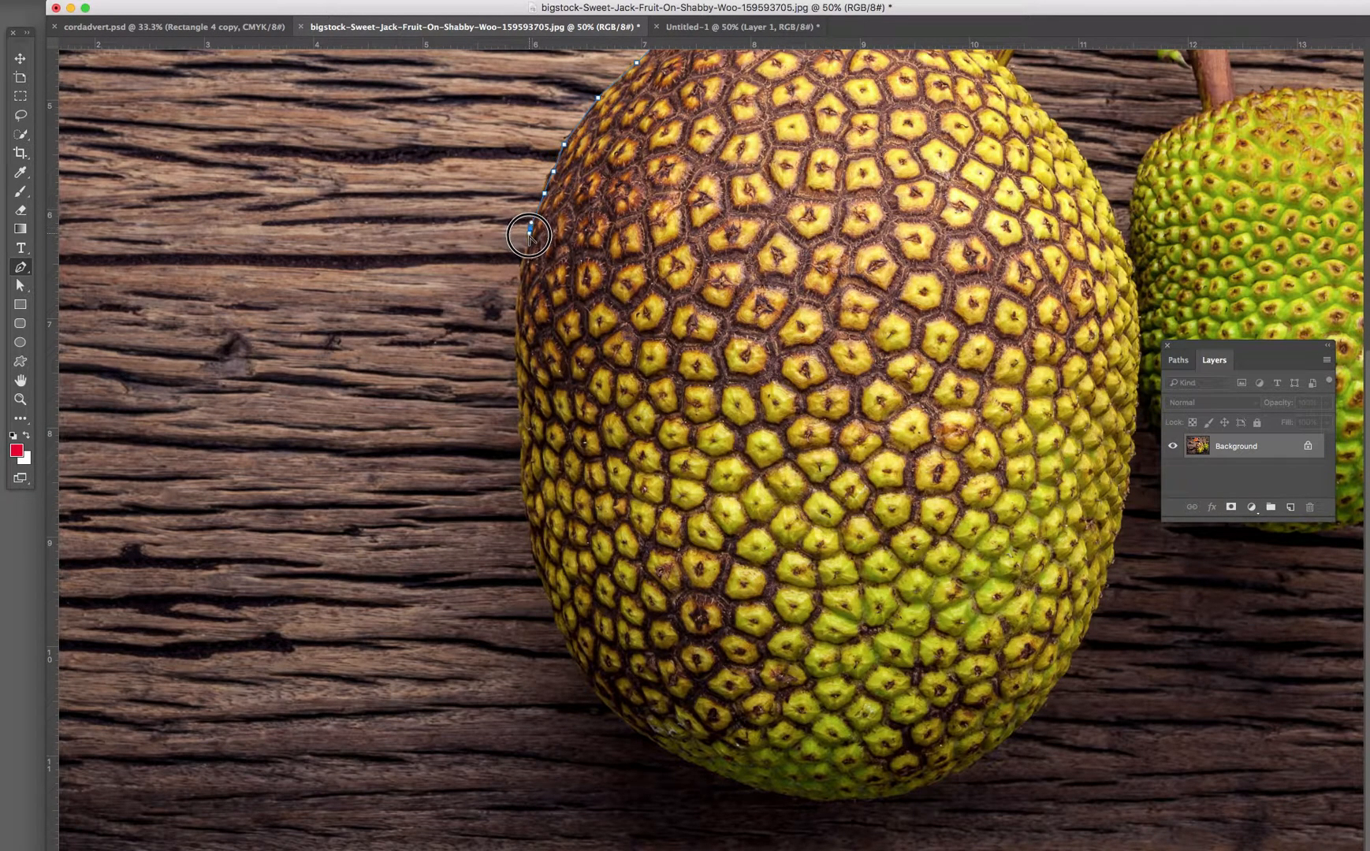
click(524, 255)
click(518, 292)
click(517, 336)
click(516, 357)
click(521, 423)
click(521, 473)
click(525, 505)
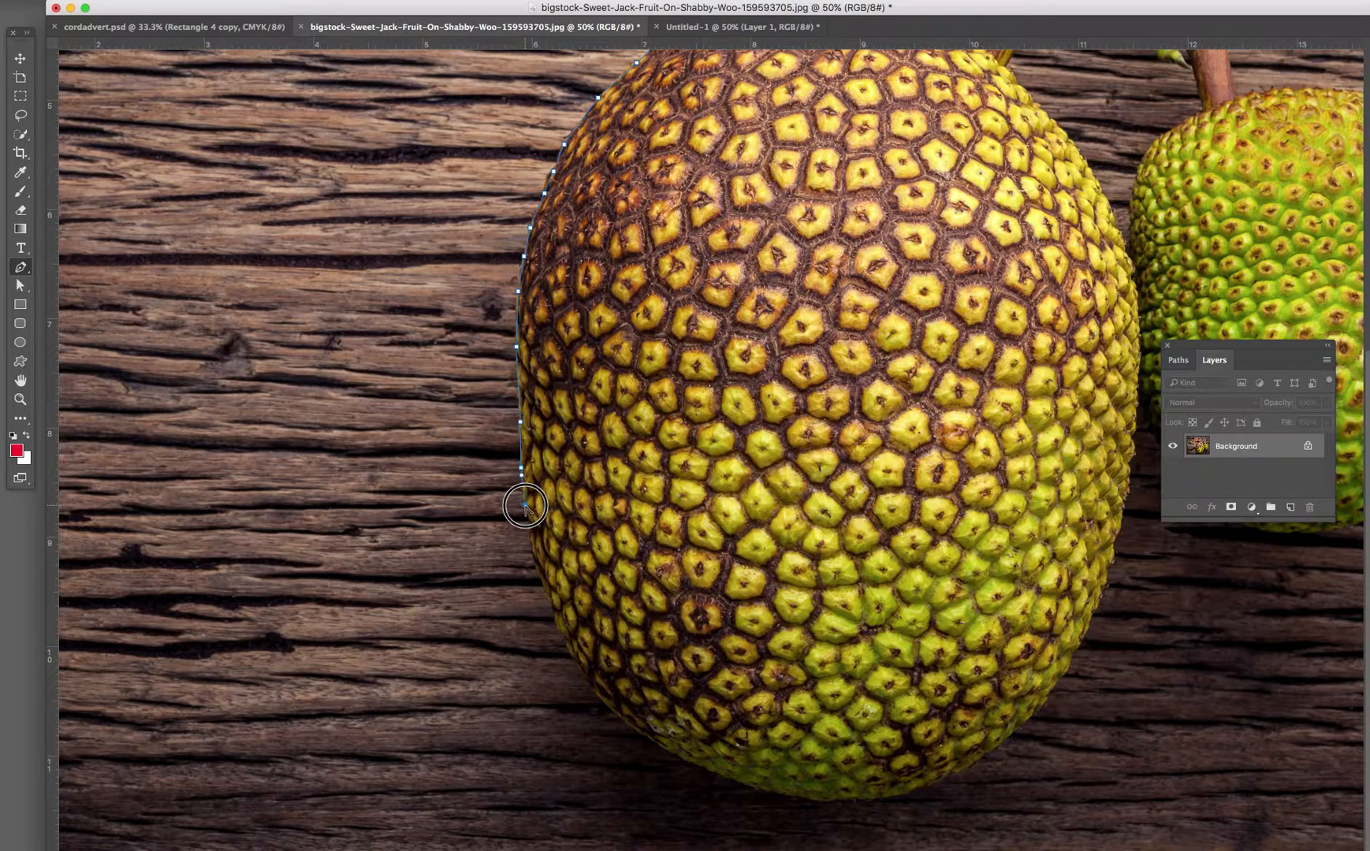
click(533, 535)
Trace the large jackfruit's lower-left edge with closely spaced anchor points at 100% zoom.
key(super+plus)
key(super+plus)
drag(526, 679, 584, 299)
click(528, 279)
click(536, 301)
click(560, 371)
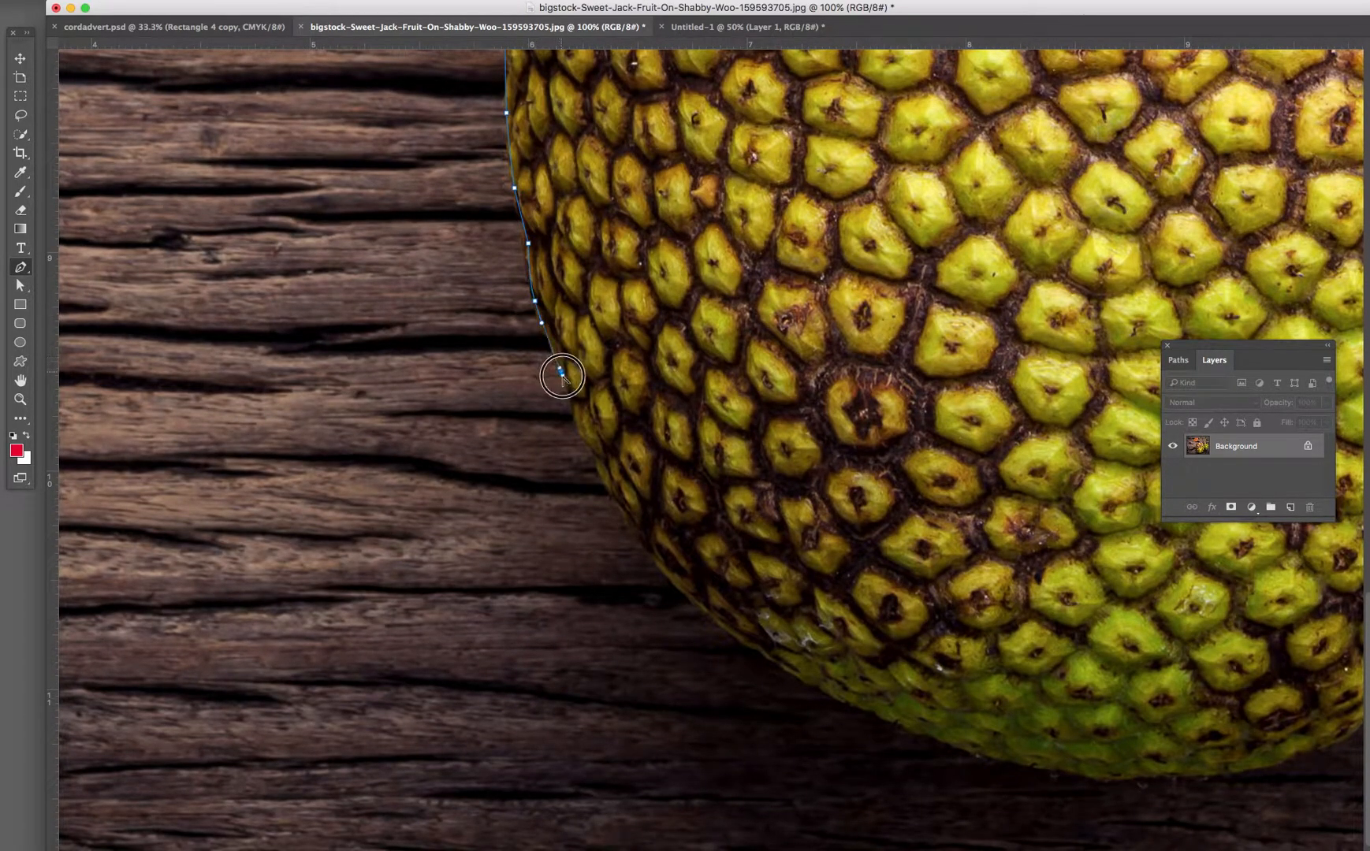
click(567, 388)
click(570, 396)
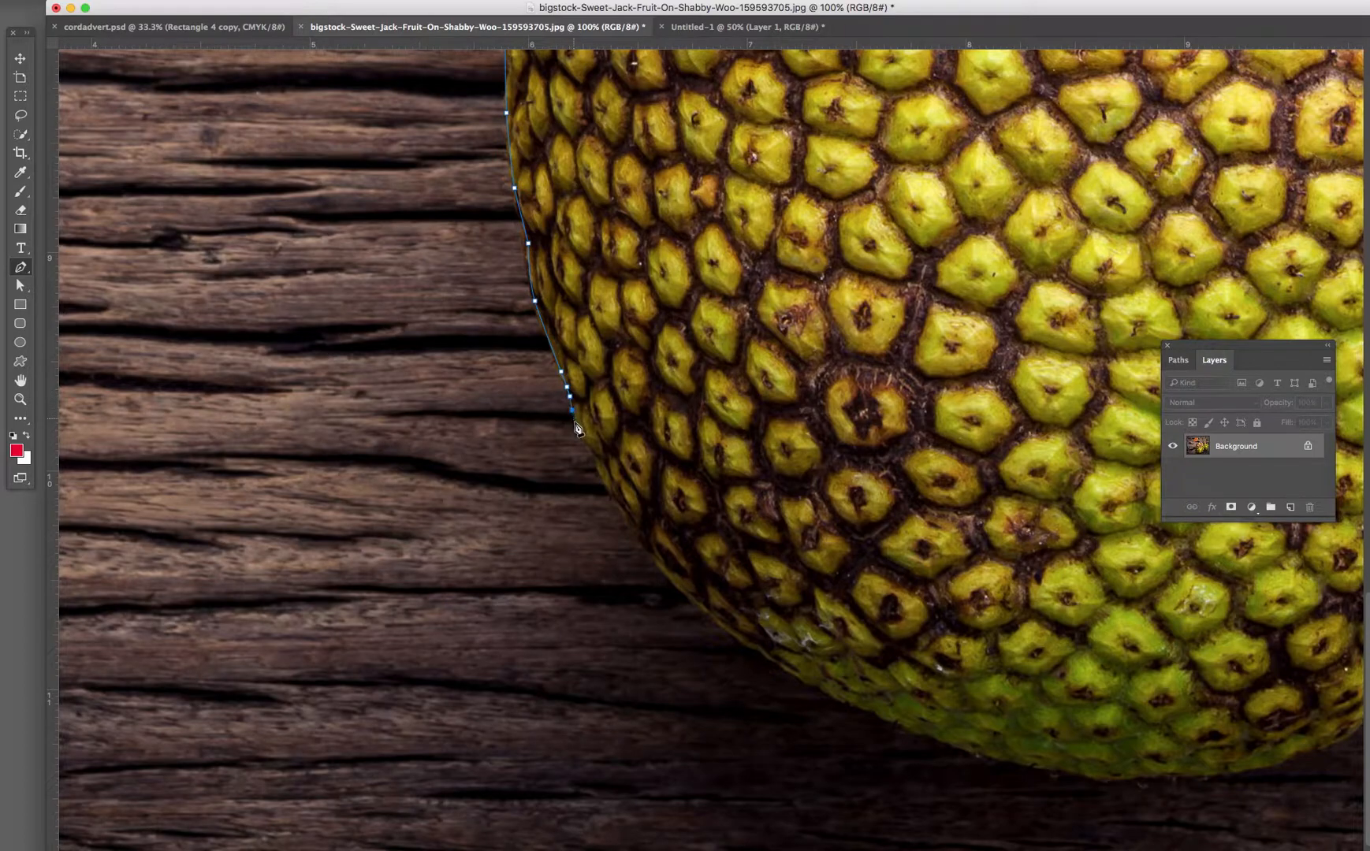
click(586, 441)
click(599, 457)
click(615, 506)
click(622, 517)
Extend the path with curved segments around the underside of the large jackfruit to the start of its lower-right edge.
drag(660, 568, 665, 578)
drag(775, 600, 455, 476)
drag(410, 597, 627, 708)
drag(745, 736, 769, 738)
drag(906, 736, 931, 731)
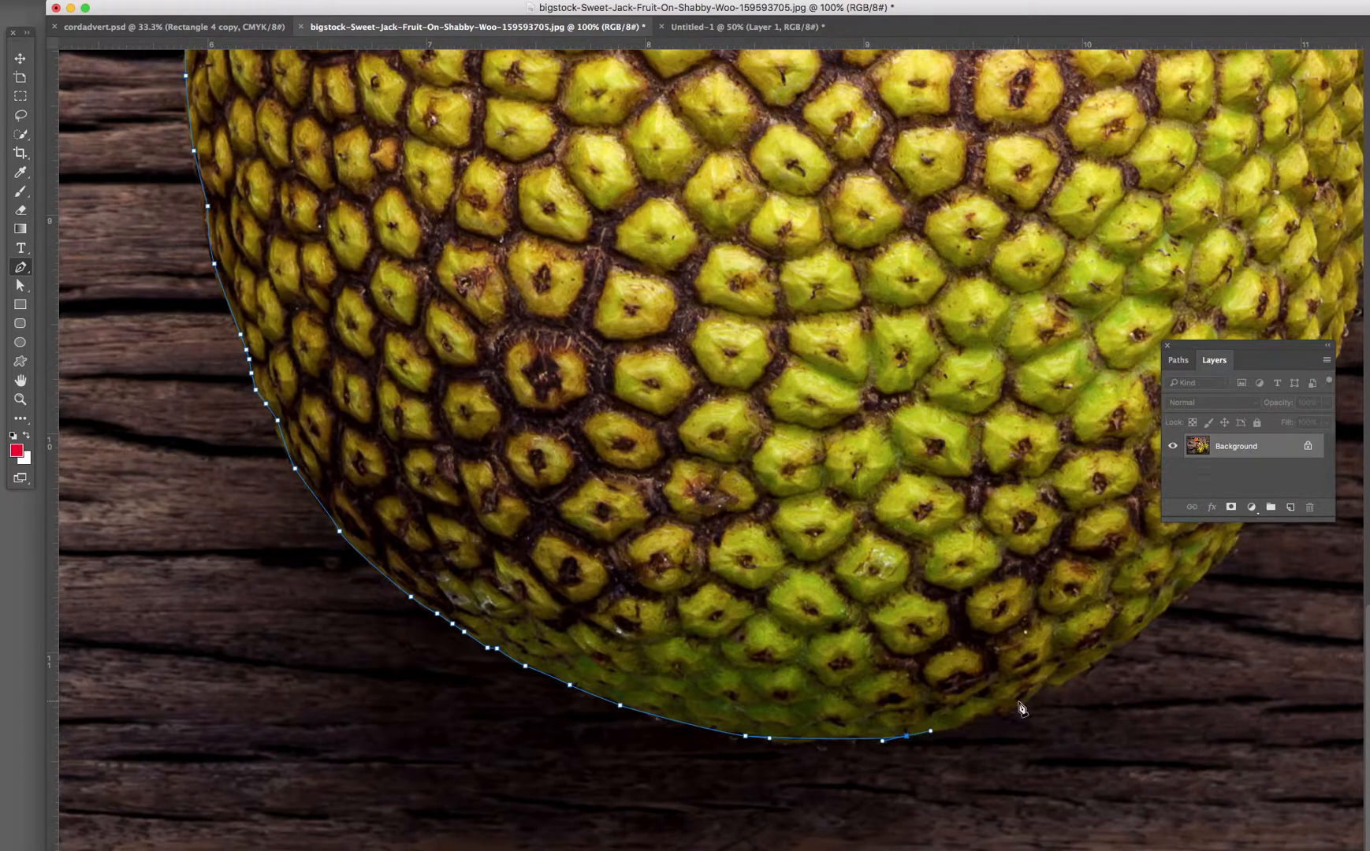
drag(1033, 698, 1044, 687)
drag(1112, 652, 1127, 642)
Trace the large jackfruit's lower-right edge upward with short segments that follow its bumpy skin.
drag(1196, 589, 706, 630)
click(667, 653)
click(686, 639)
click(702, 628)
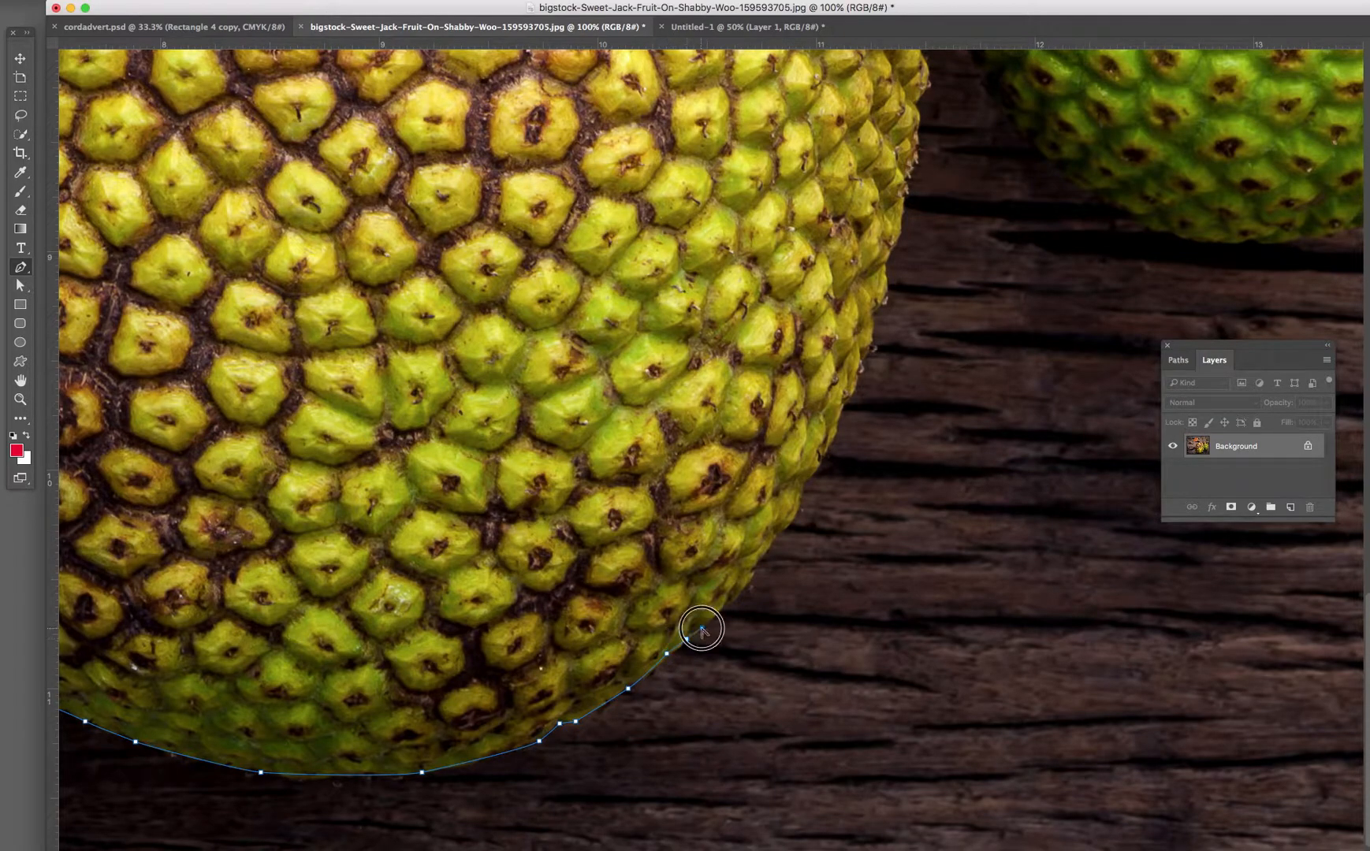
click(732, 599)
click(747, 578)
click(753, 567)
click(773, 540)
click(783, 529)
click(792, 516)
click(800, 503)
click(805, 483)
click(817, 468)
click(825, 453)
click(836, 424)
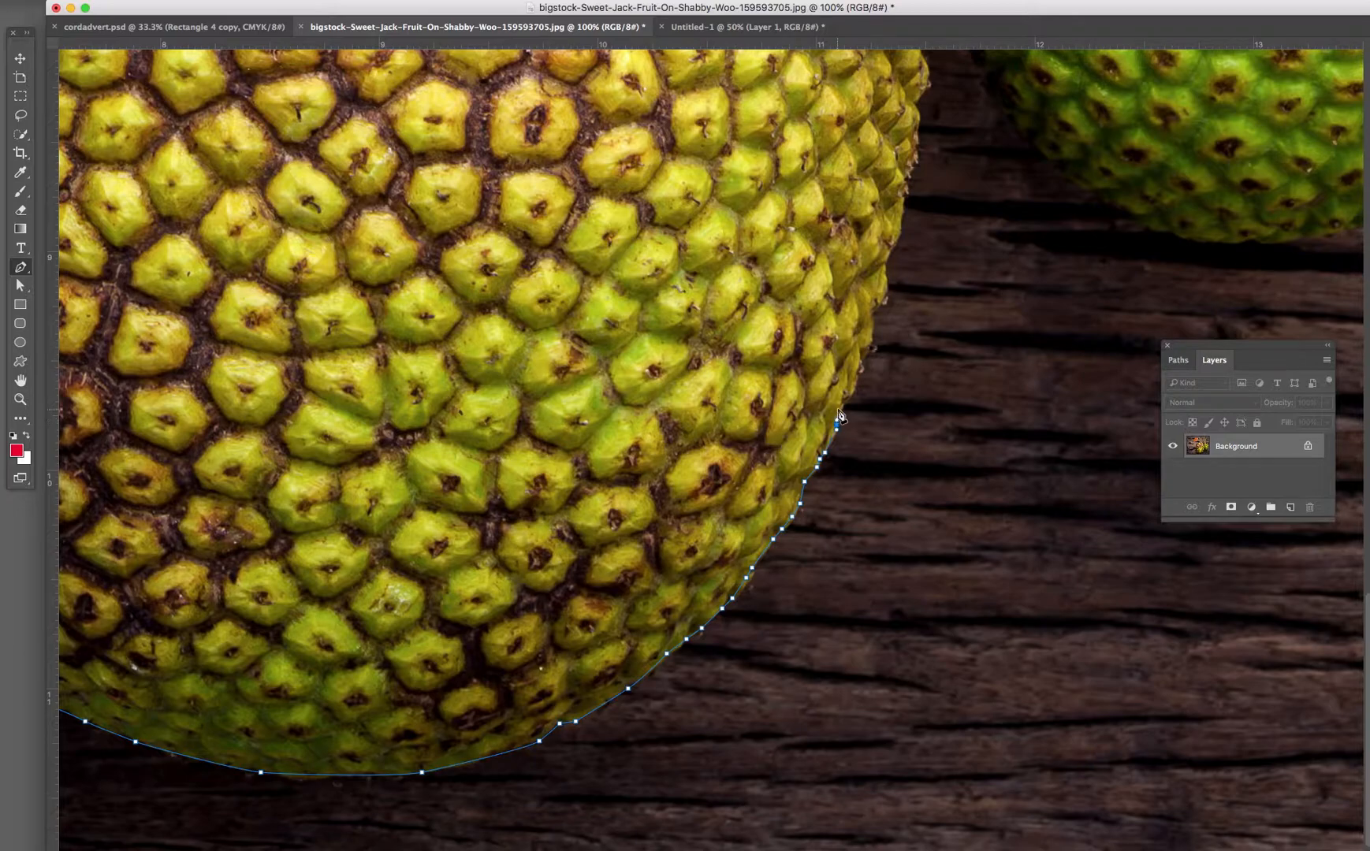
click(855, 387)
click(861, 367)
click(869, 346)
Show the document's paths and continue the outline up the right side, below the gap between the two fruits.
click(1178, 360)
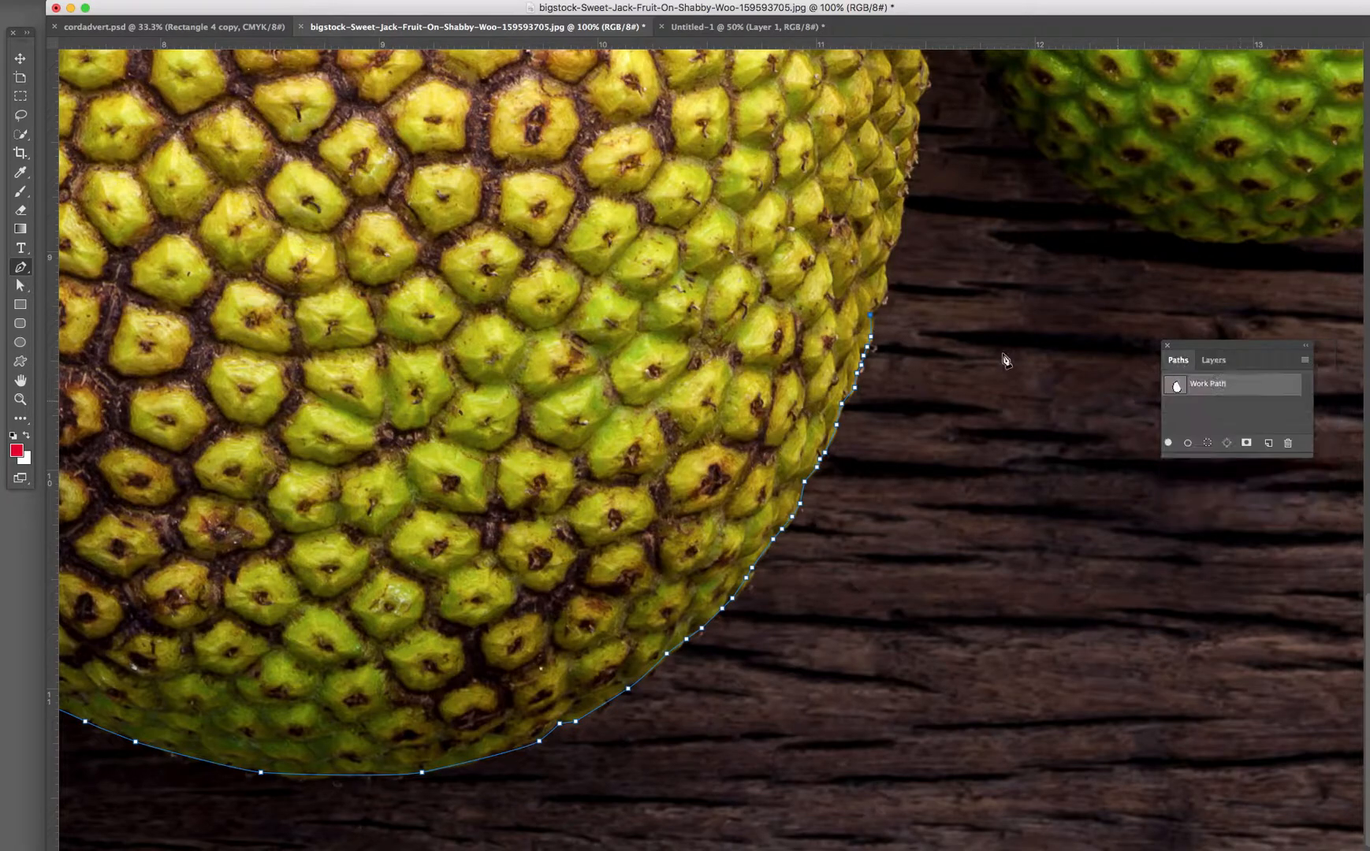
click(885, 294)
click(889, 249)
click(900, 225)
click(908, 172)
click(915, 145)
Trace the large jackfruit's right edge alongside the lower part of the smaller green fruit.
drag(900, 103, 820, 420)
click(832, 419)
click(843, 406)
click(849, 391)
click(846, 380)
click(841, 357)
click(849, 335)
click(852, 273)
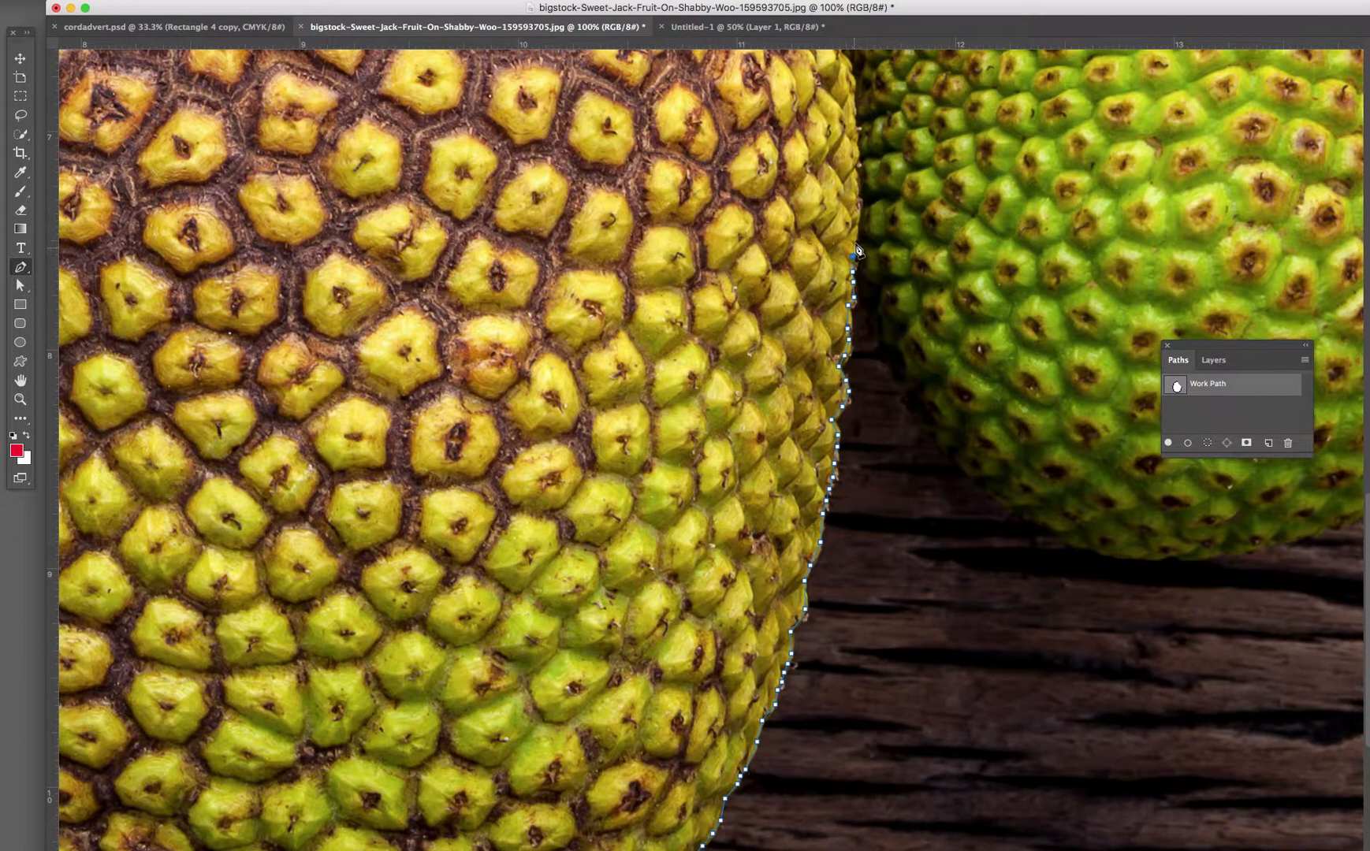
click(859, 189)
click(857, 154)
click(856, 145)
click(857, 136)
Carry the path up the narrow gap where the two fruits almost touch, using 200% zoom for the upper part.
drag(837, 113, 836, 362)
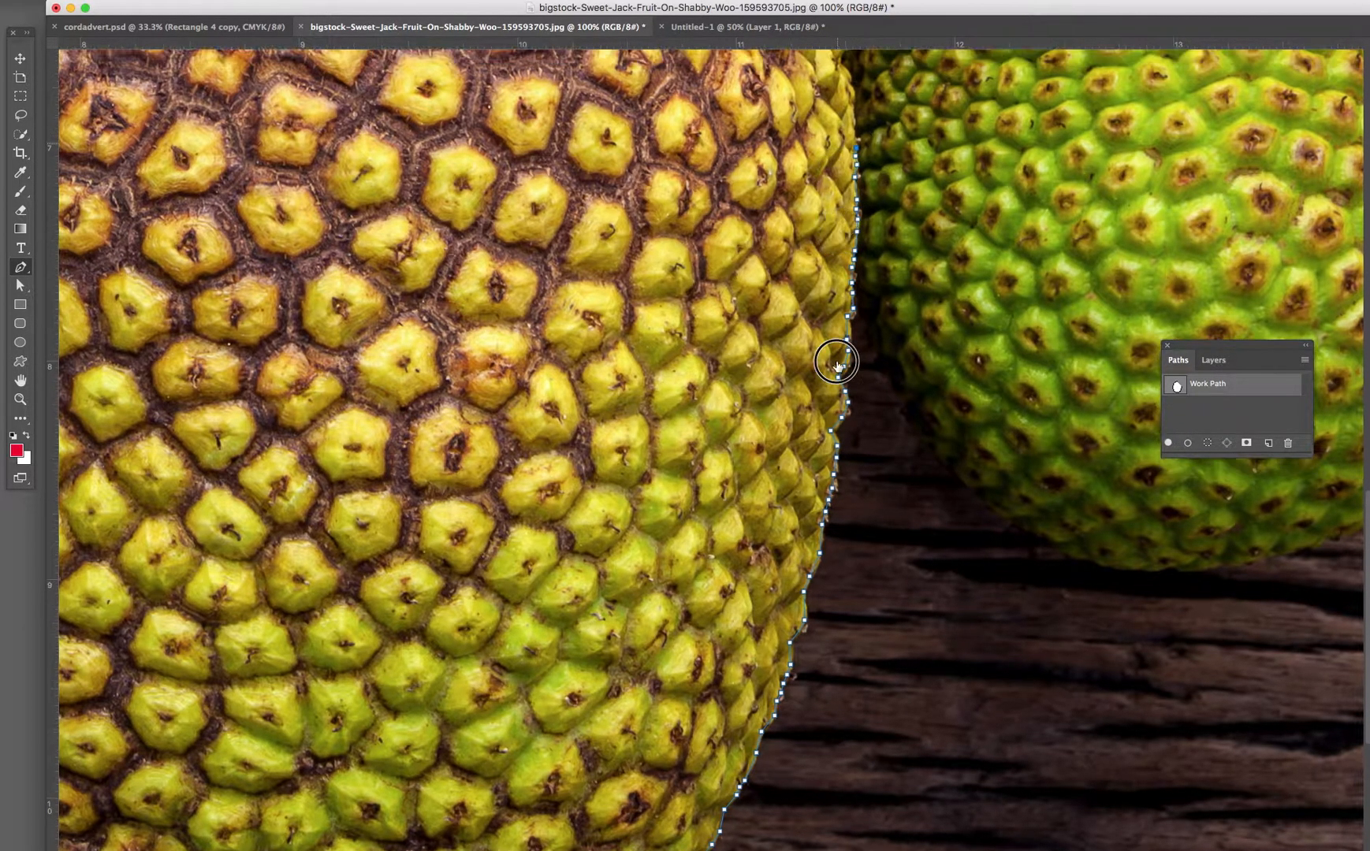
click(853, 361)
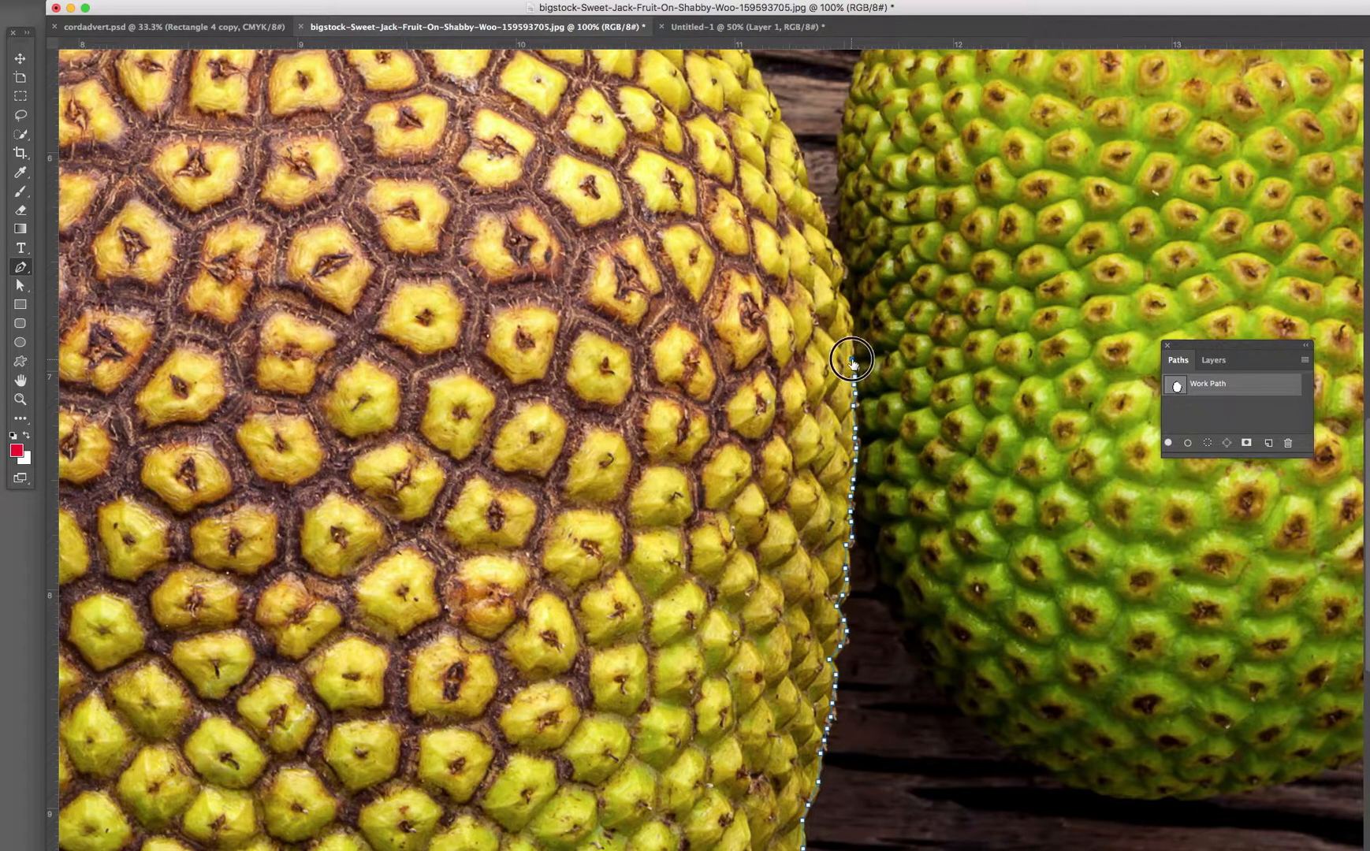
click(853, 336)
click(852, 324)
click(841, 298)
key(super+plus)
drag(841, 314, 771, 410)
click(805, 310)
click(783, 268)
click(773, 253)
click(771, 230)
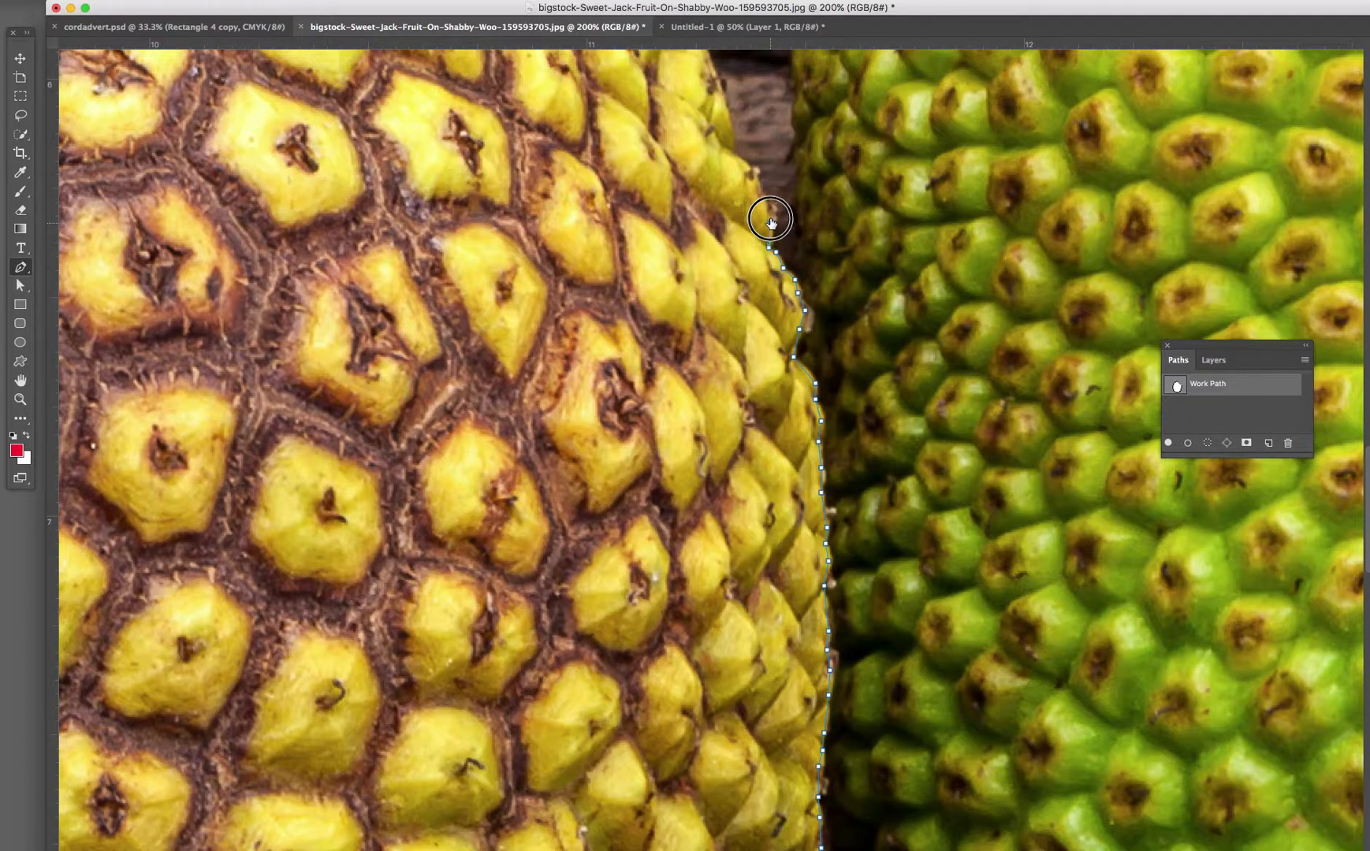
click(755, 176)
click(751, 165)
Continue the outline above the narrow gap, where the large jackfruit's right edge curves away from the green fruit.
drag(743, 139, 762, 435)
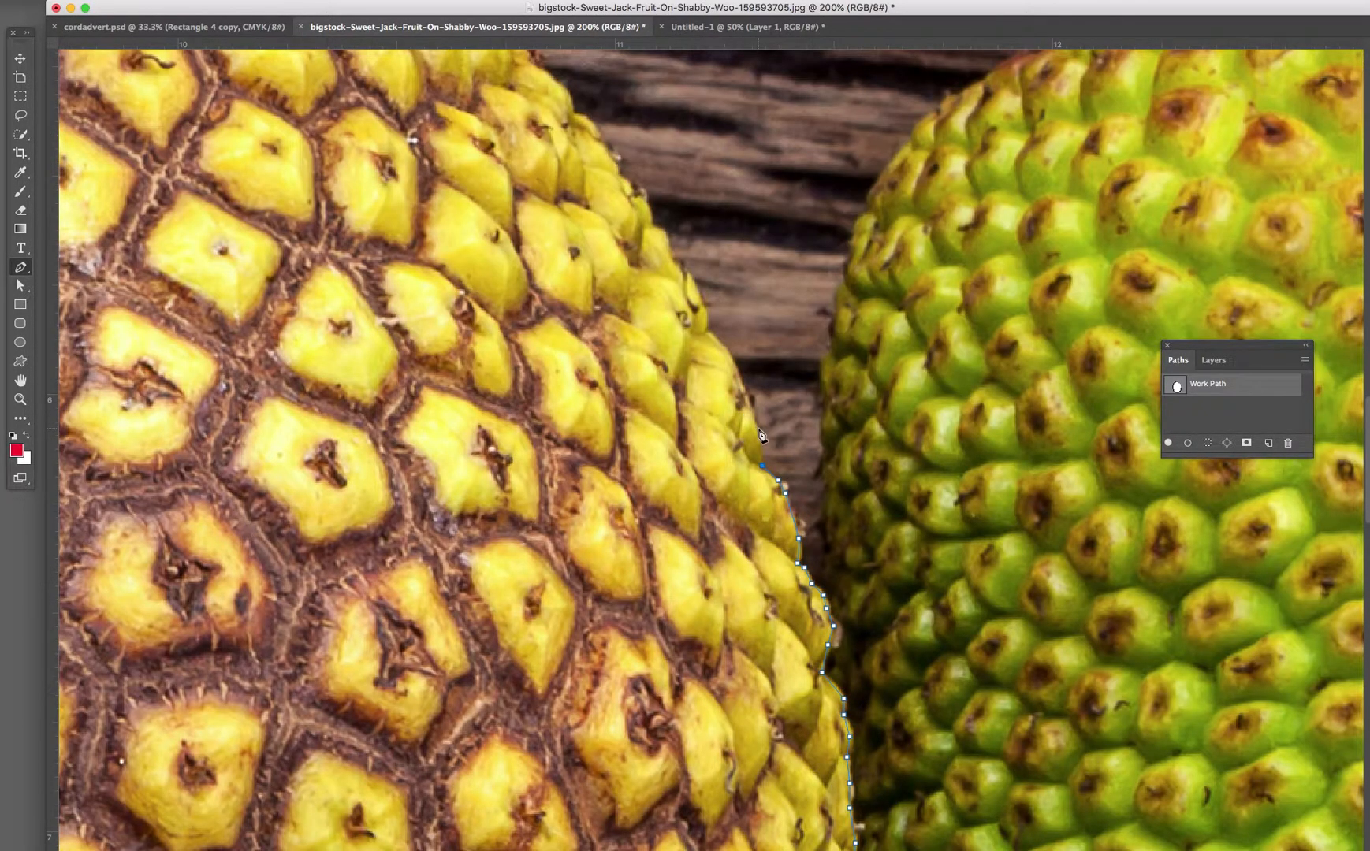
click(757, 424)
click(753, 411)
click(733, 359)
click(724, 349)
click(691, 276)
Trace the large jackfruit's upper-right shoulder, following each bump against the wood background.
drag(635, 191, 842, 465)
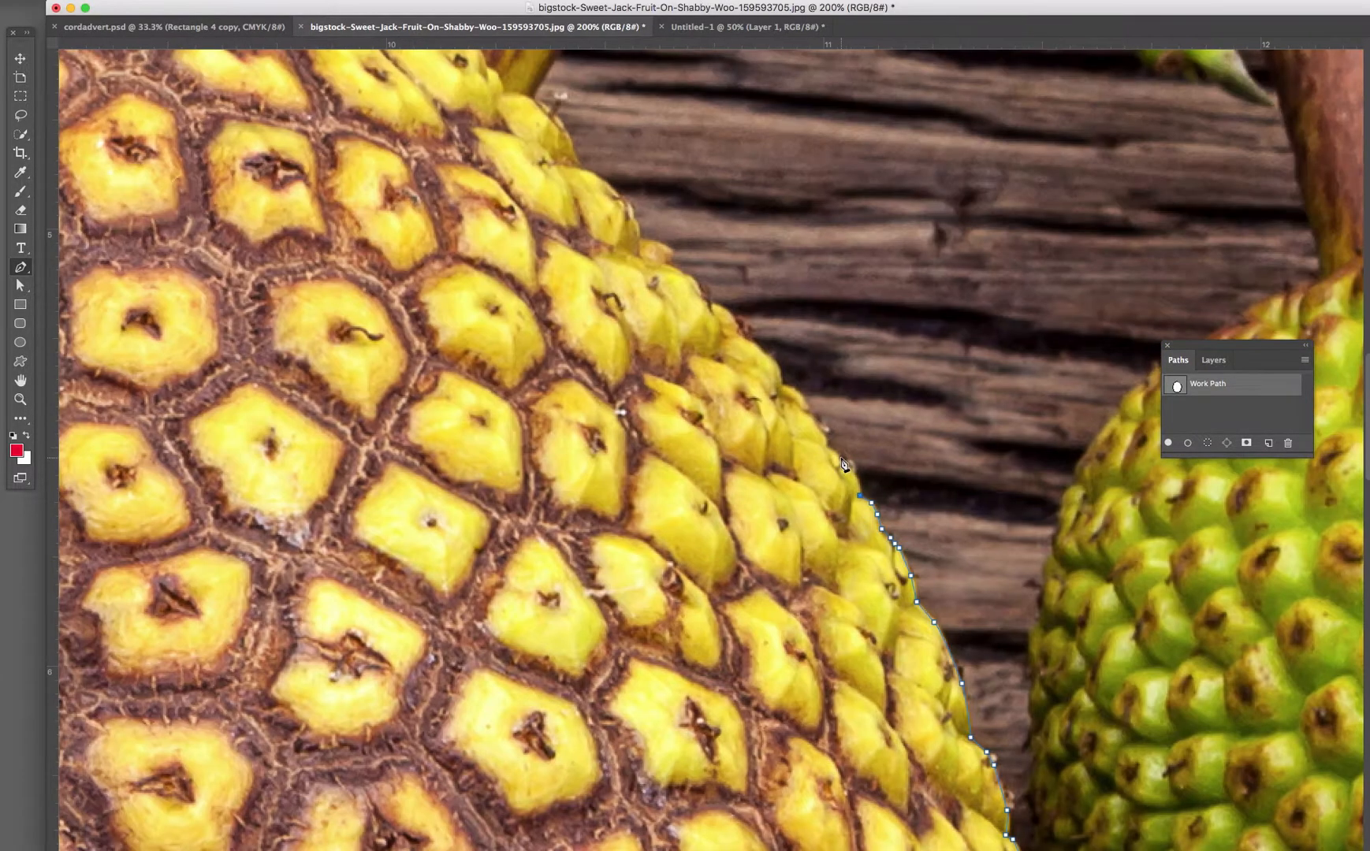
click(856, 479)
click(827, 446)
click(825, 433)
click(819, 419)
click(805, 400)
click(791, 386)
click(771, 357)
click(749, 339)
click(733, 317)
click(722, 308)
click(711, 302)
click(687, 278)
click(672, 268)
click(663, 250)
click(646, 243)
Extend the path along the upper-right rim to the right side of the stem's base.
drag(593, 176, 782, 331)
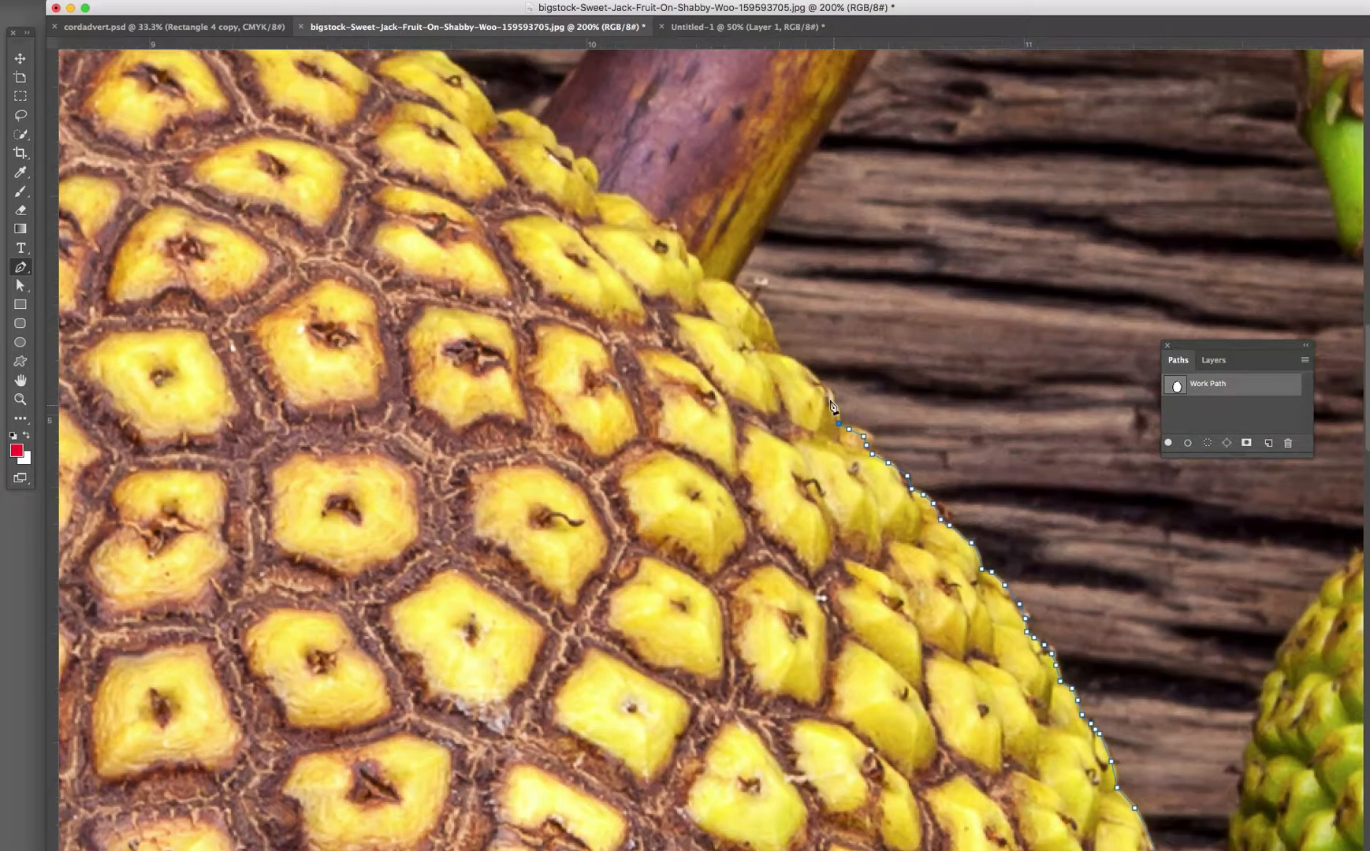
click(799, 363)
click(783, 351)
click(776, 345)
click(764, 310)
click(744, 290)
click(727, 282)
click(718, 281)
Trace the jackfruit's rim across the base of the thick stem, keeping the stem outside the path.
drag(682, 284, 943, 495)
click(958, 475)
click(948, 463)
click(940, 452)
click(900, 415)
click(879, 408)
click(859, 403)
click(829, 364)
click(819, 359)
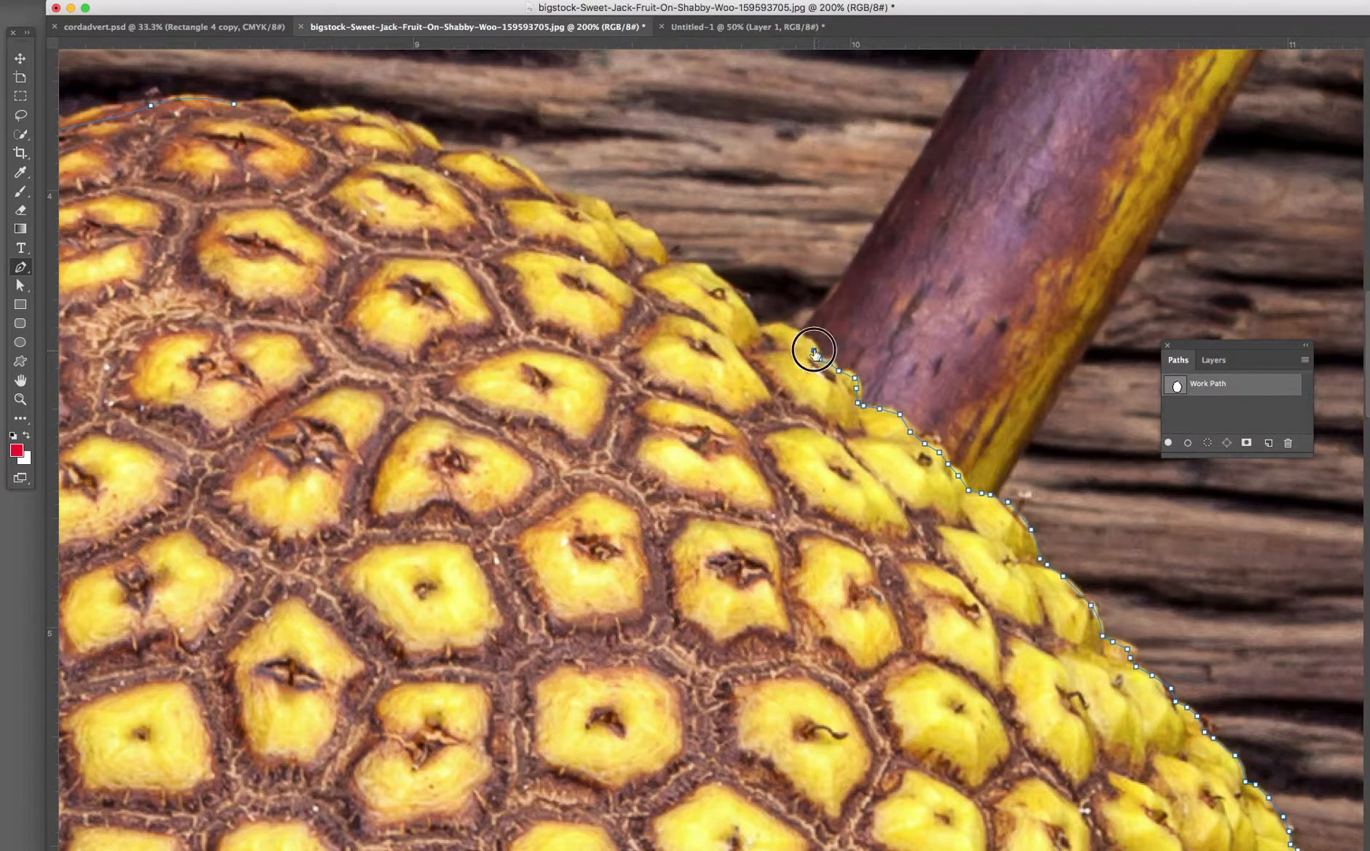
click(787, 327)
click(774, 324)
Continue the path along the bumps on the rim from the stem toward the crown.
click(663, 262)
click(658, 242)
click(621, 220)
click(608, 215)
click(598, 202)
click(583, 199)
click(564, 194)
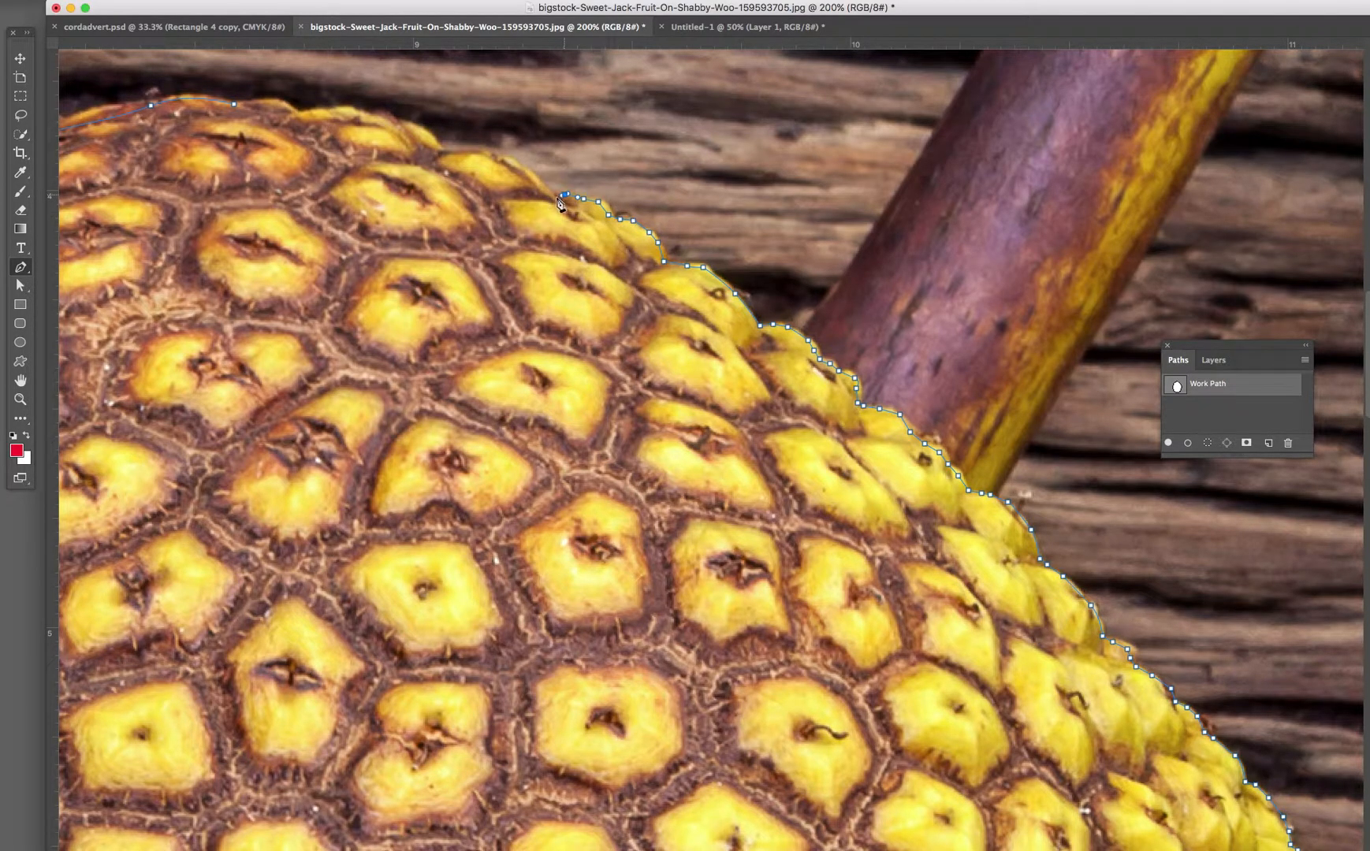
Trace the crown of the large jackfruit back to the first anchor point to close the path.
click(505, 157)
click(492, 153)
click(470, 151)
click(440, 151)
click(425, 130)
click(395, 123)
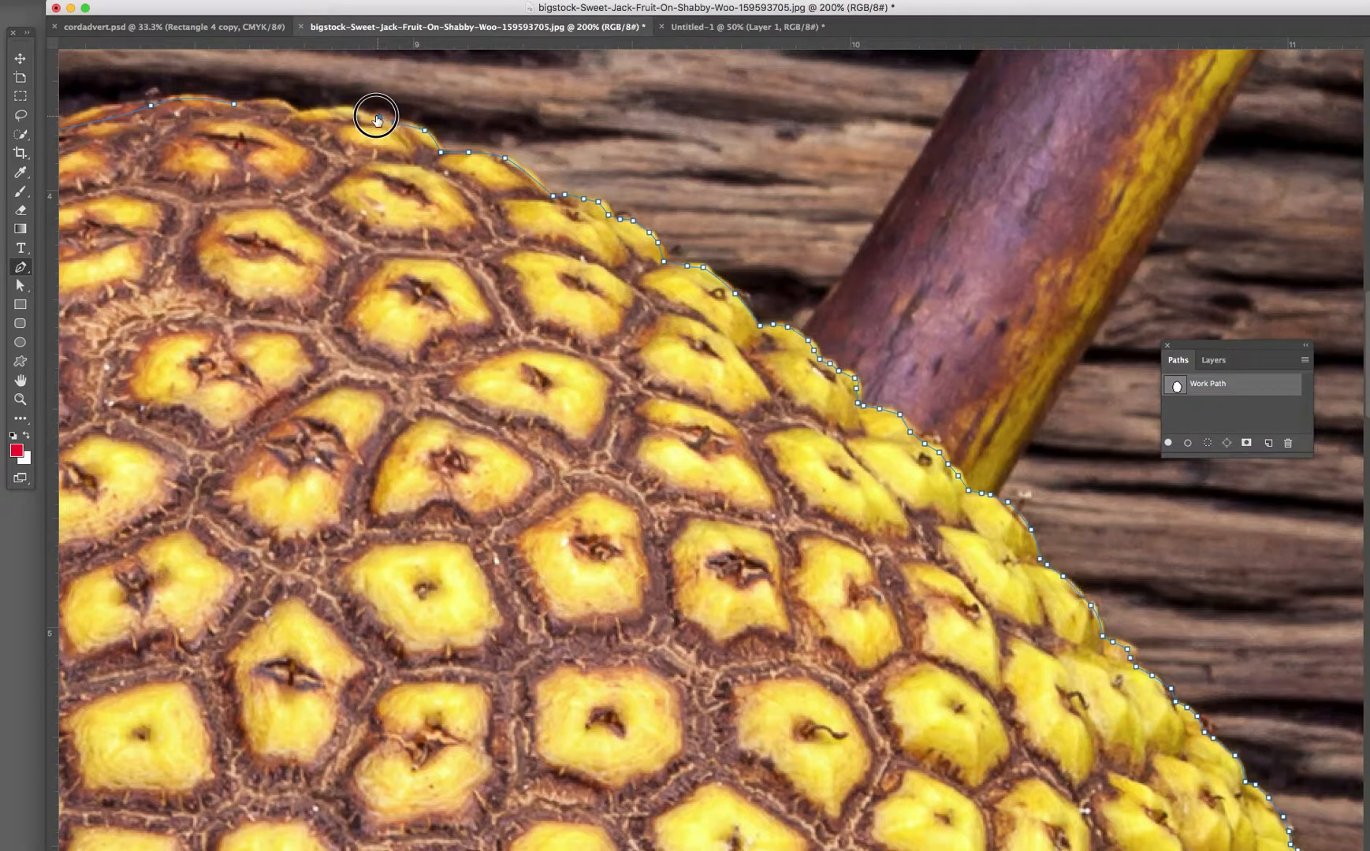
click(379, 117)
click(350, 110)
click(337, 109)
click(315, 111)
click(297, 114)
click(285, 106)
click(276, 103)
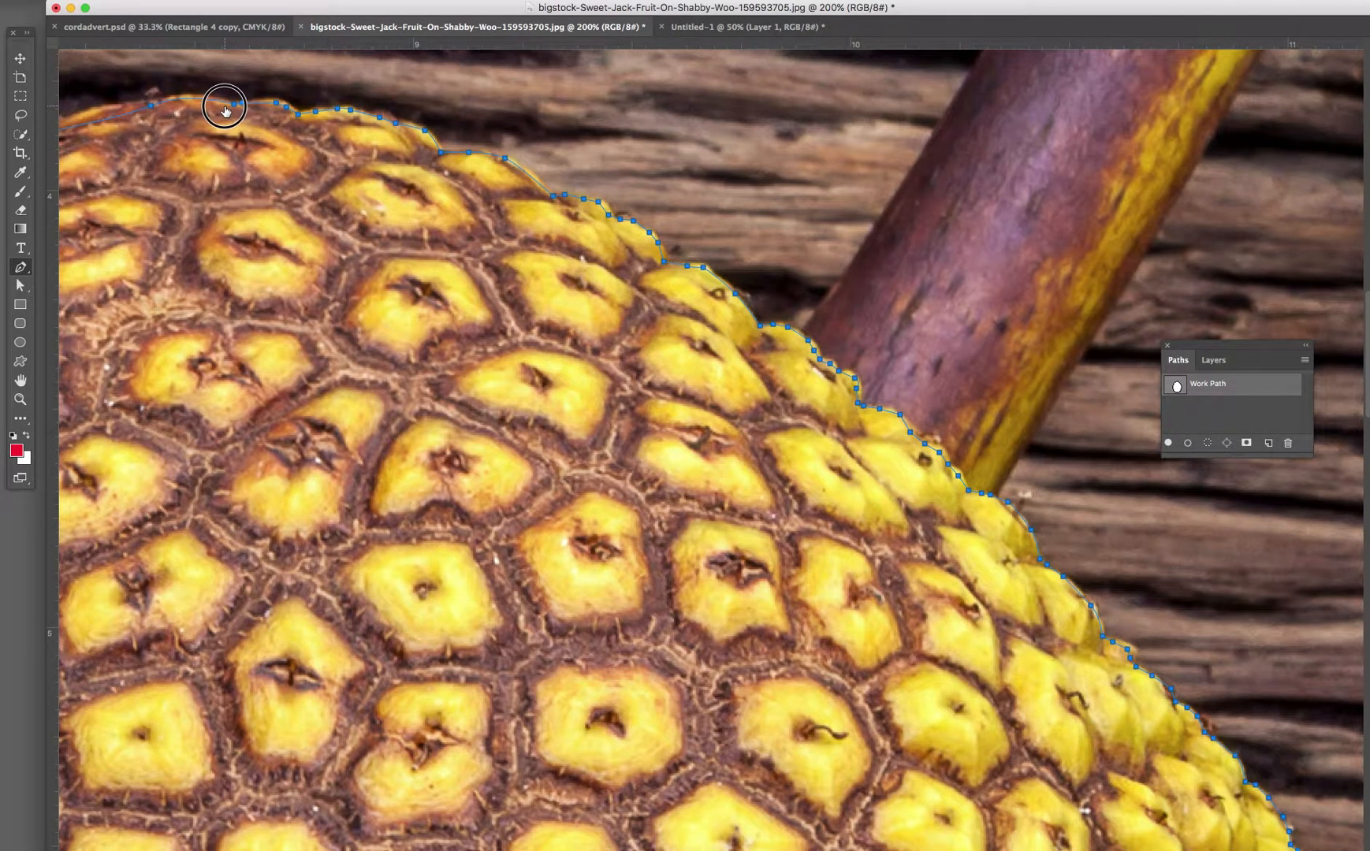
Add anchor points on the upper-left part of the closed path and move them to fit the jackfruit's edge.
drag(199, 148, 639, 158)
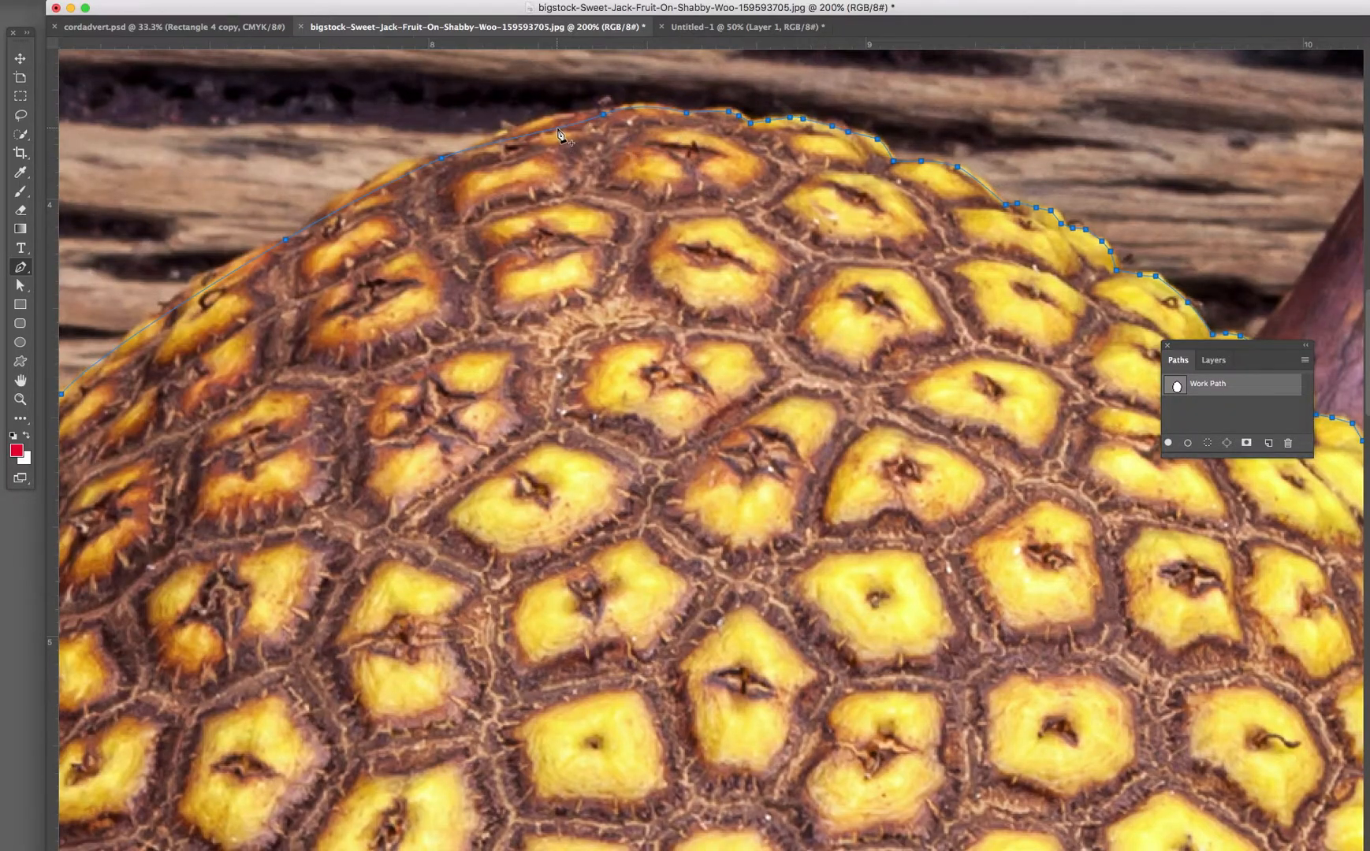
drag(558, 131, 553, 118)
scroll(398, 188, down, 3)
drag(377, 137, 374, 129)
drag(192, 247, 547, 183)
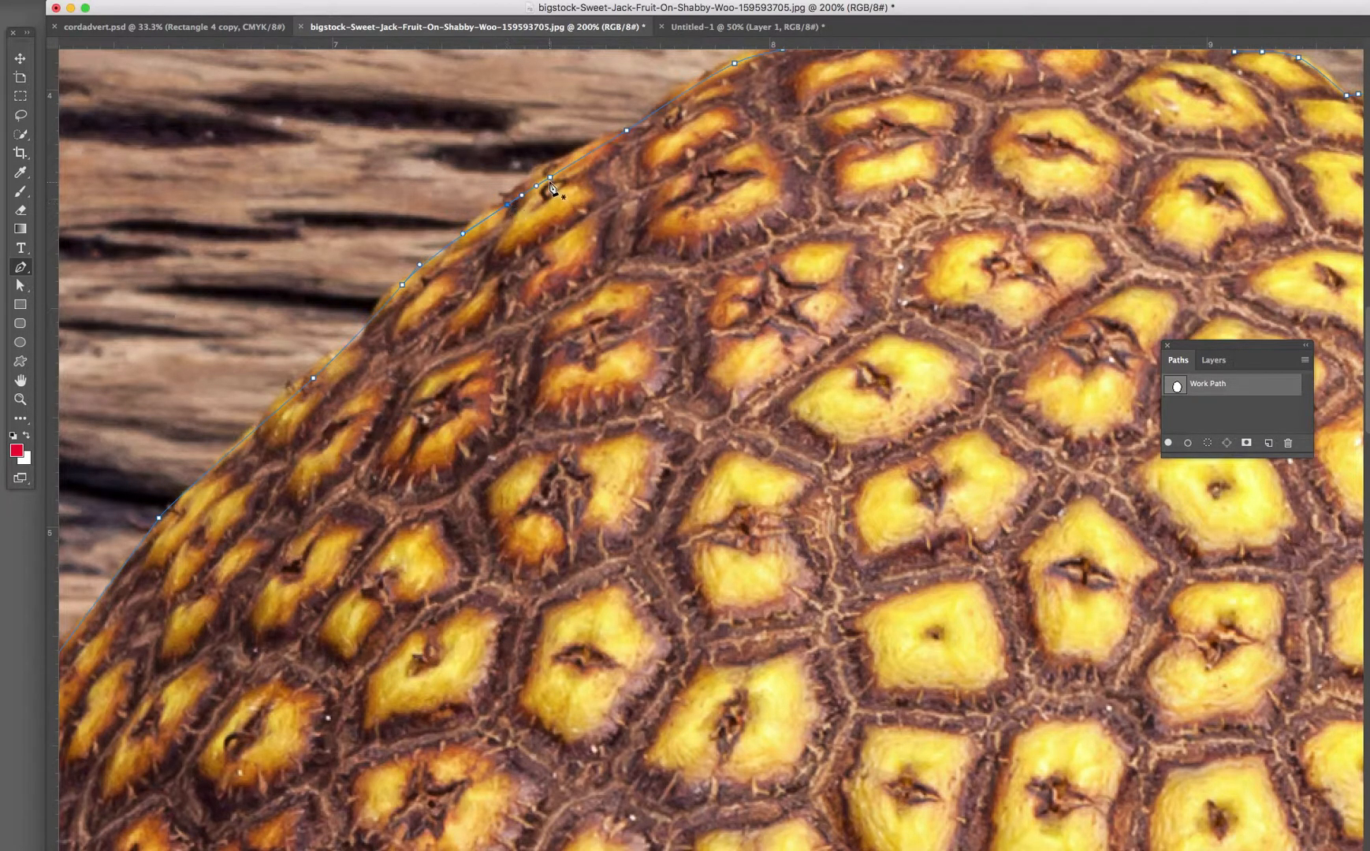
click(550, 179)
drag(549, 179, 548, 169)
drag(363, 329, 363, 338)
key(super+minus)
key(super+minus)
key(super+minus)
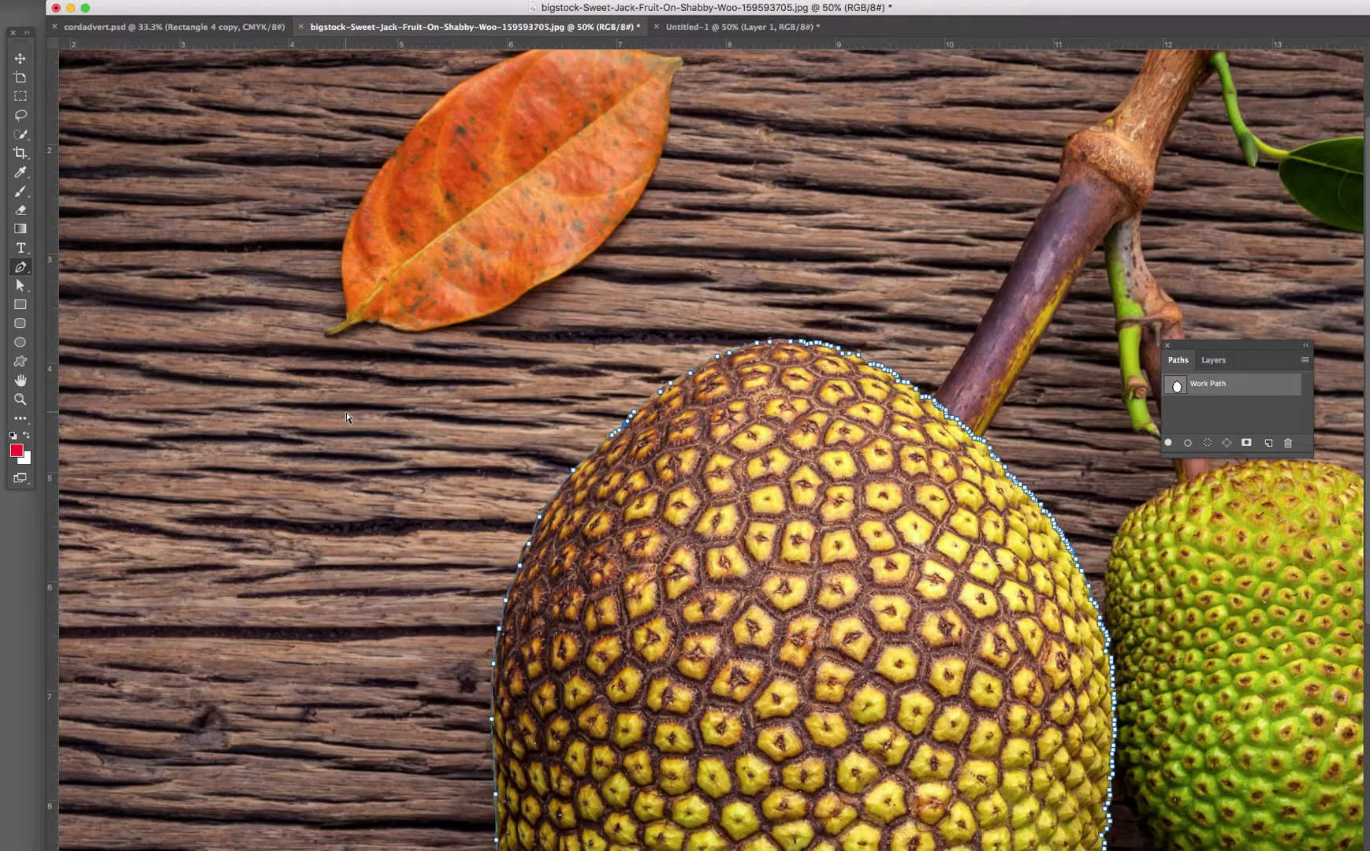
drag(579, 488, 459, 237)
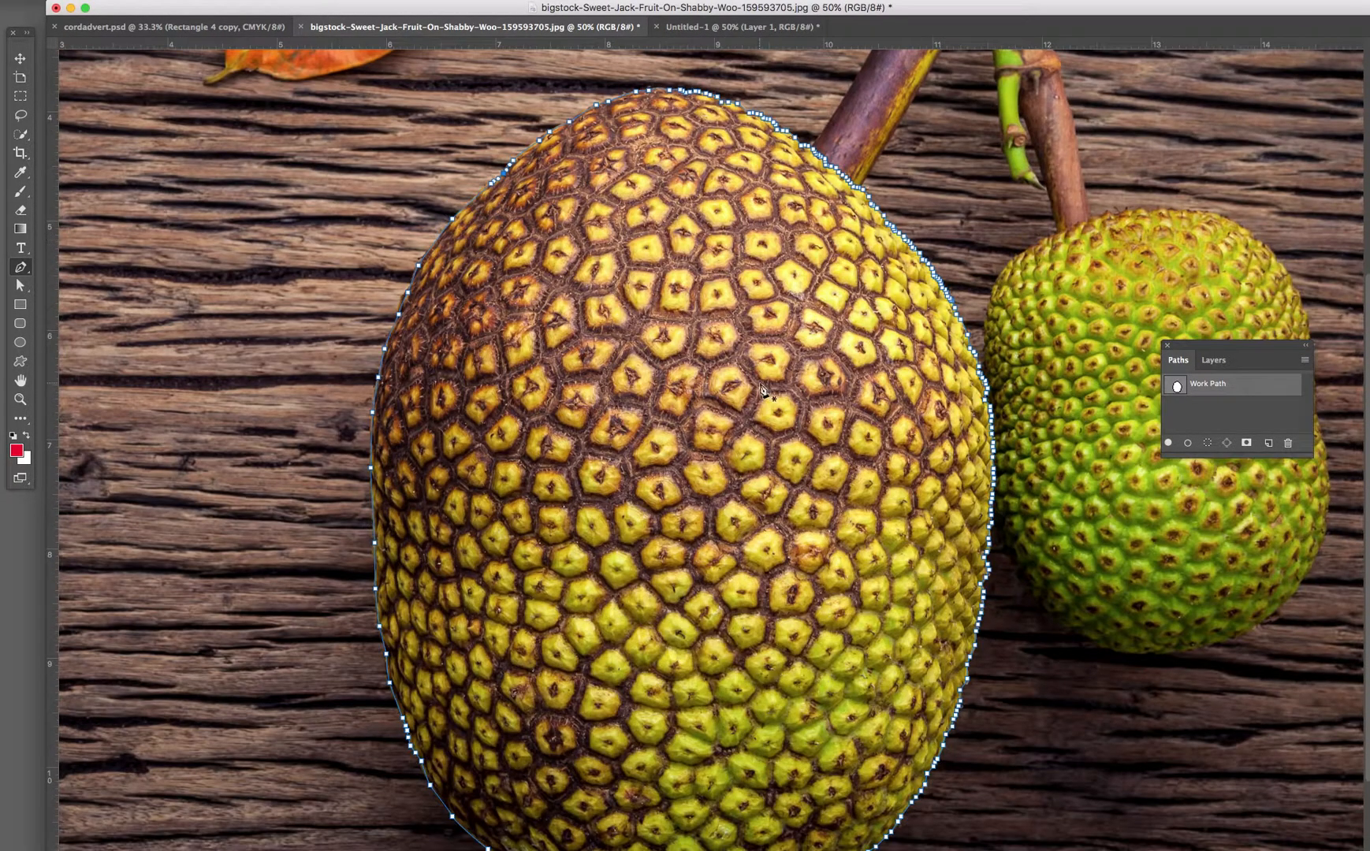
key(super+minus)
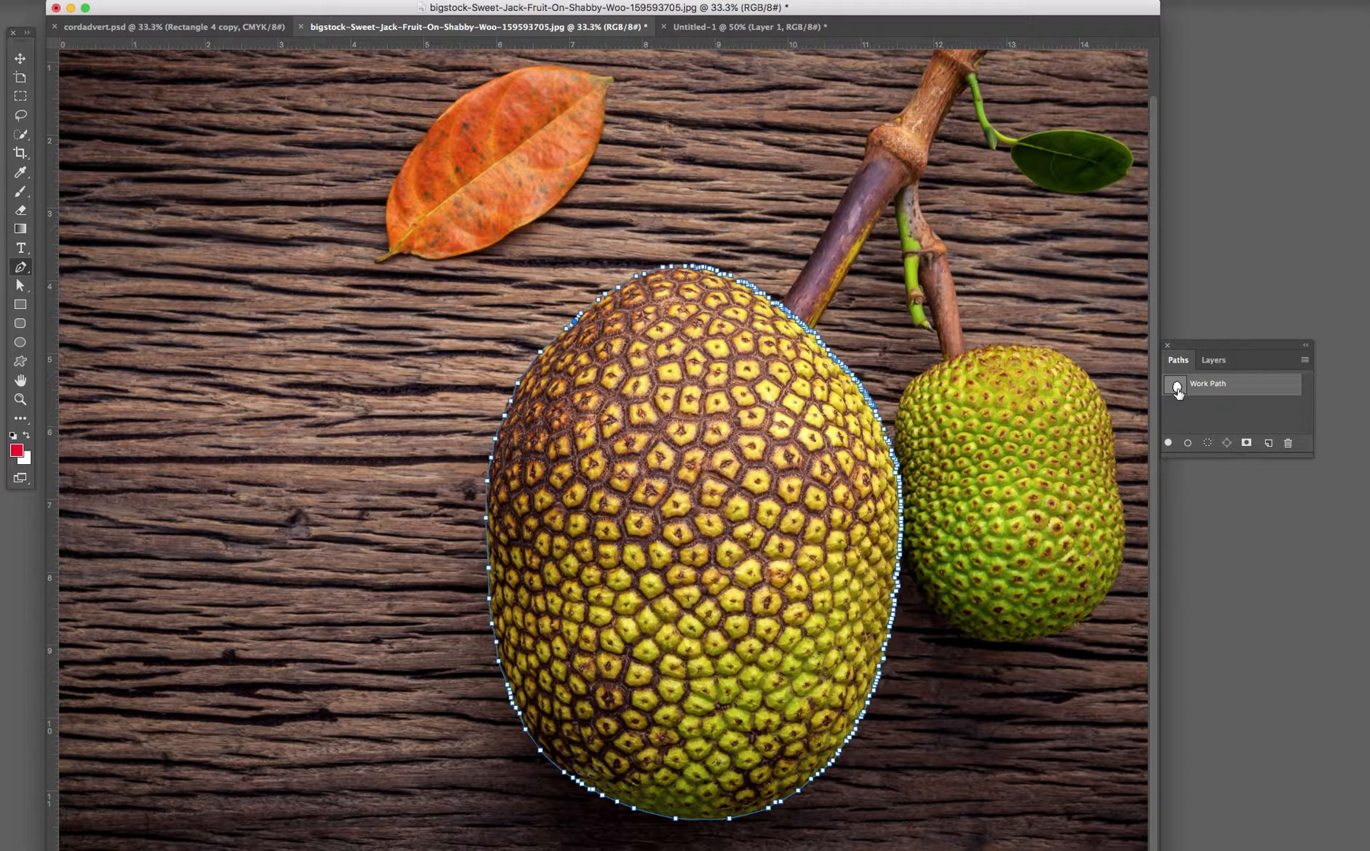
Load the jackfruit's work path as a selection and copy the selected fruit.
drag(1177, 391, 1206, 440)
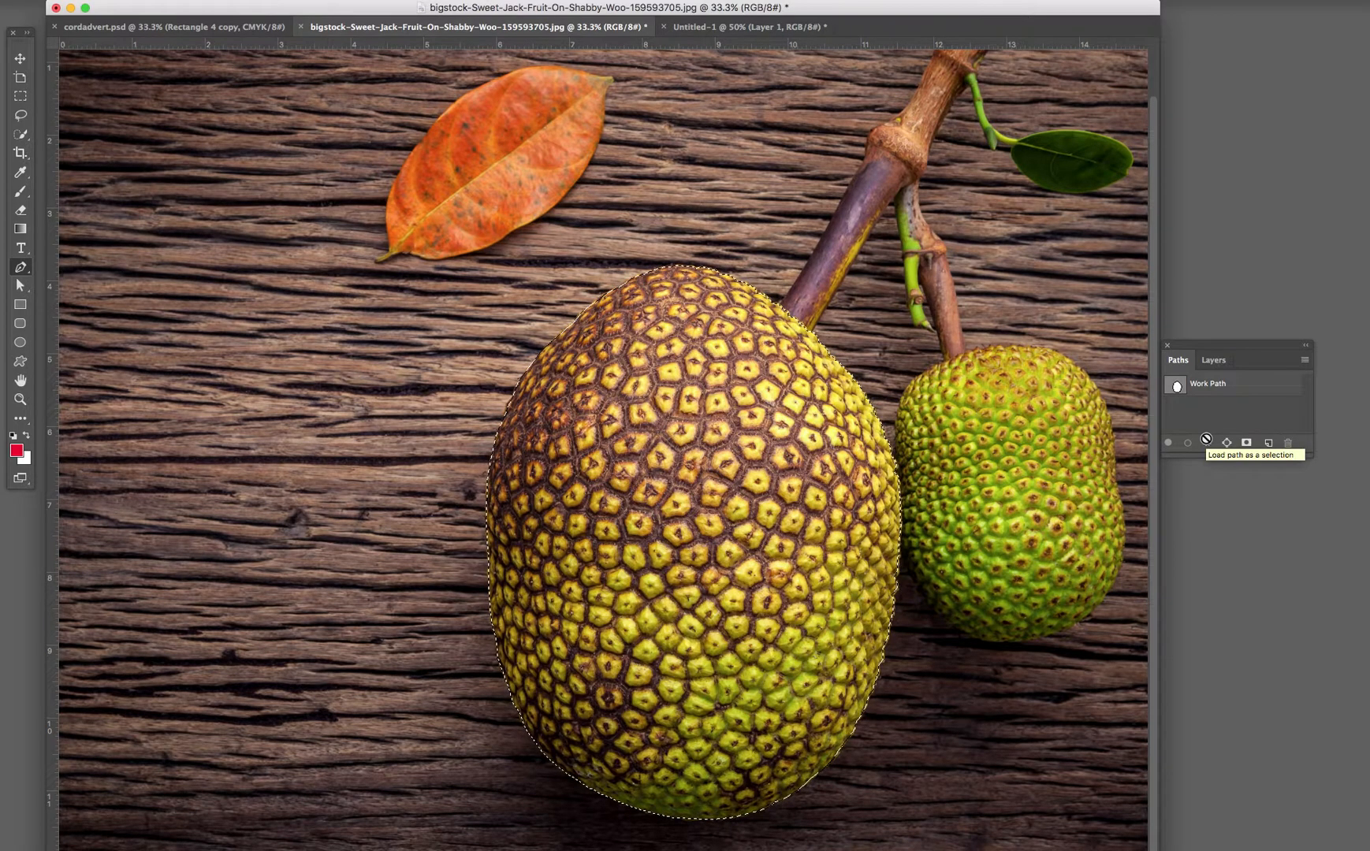
key(super+z)
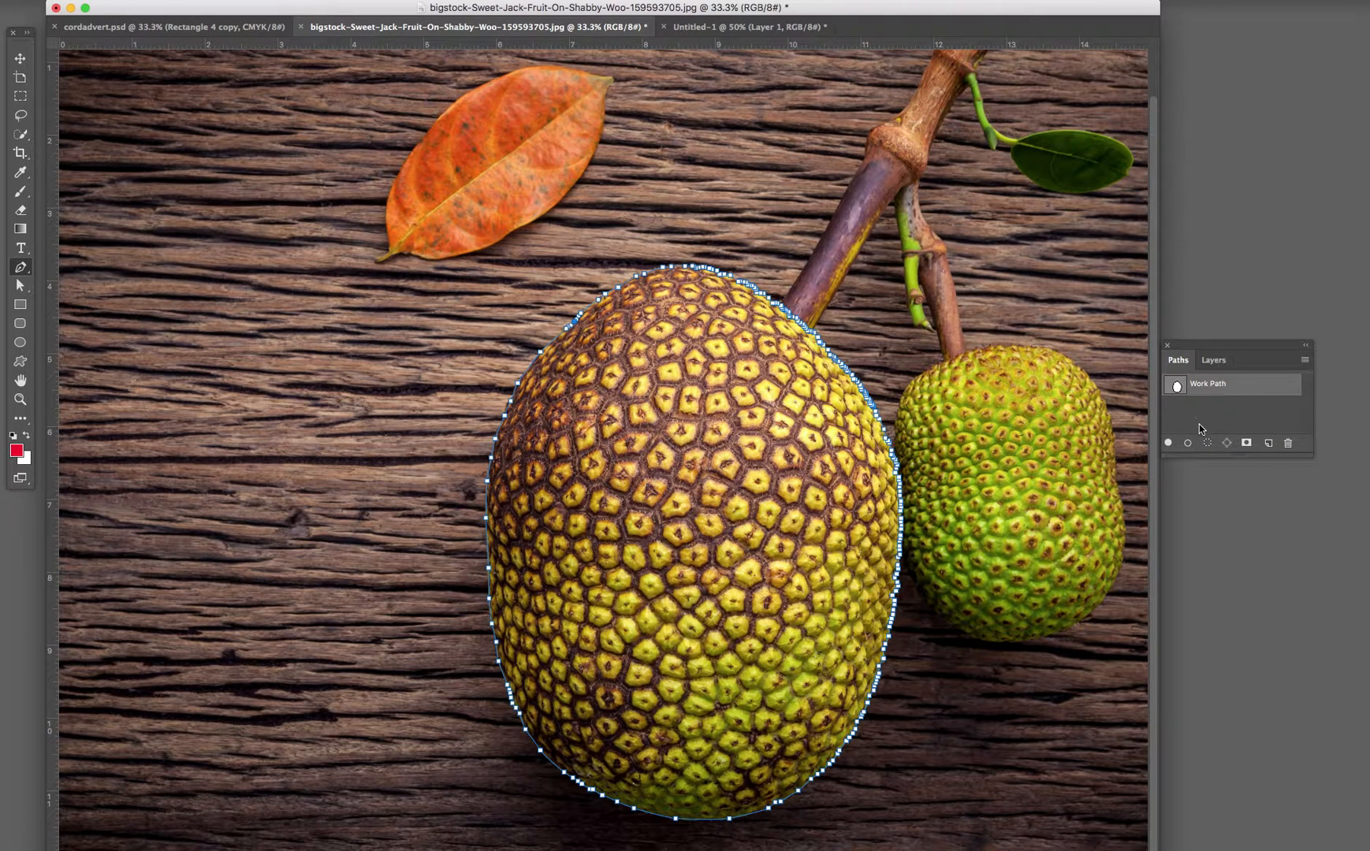
super+click(1178, 387)
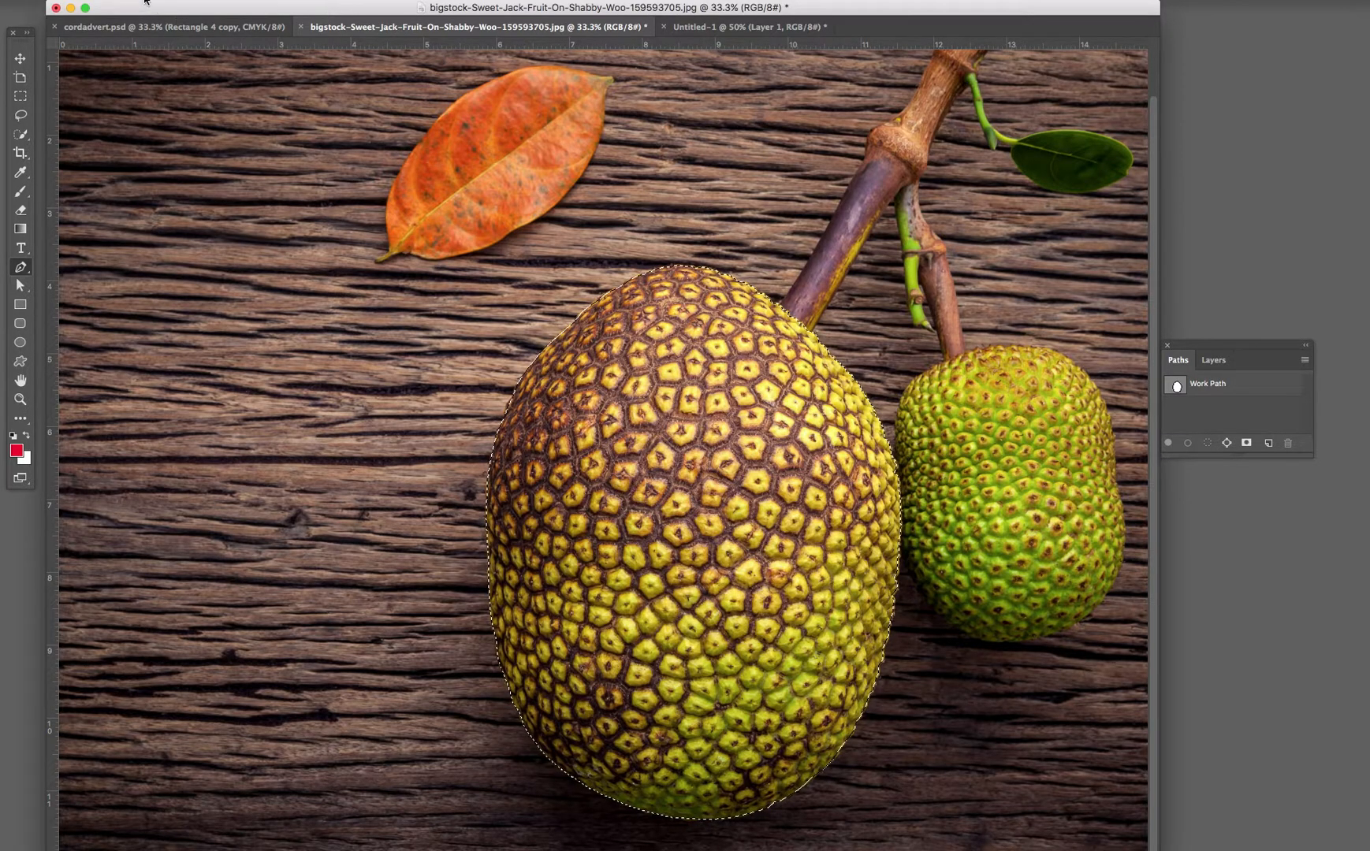
click(146, 1)
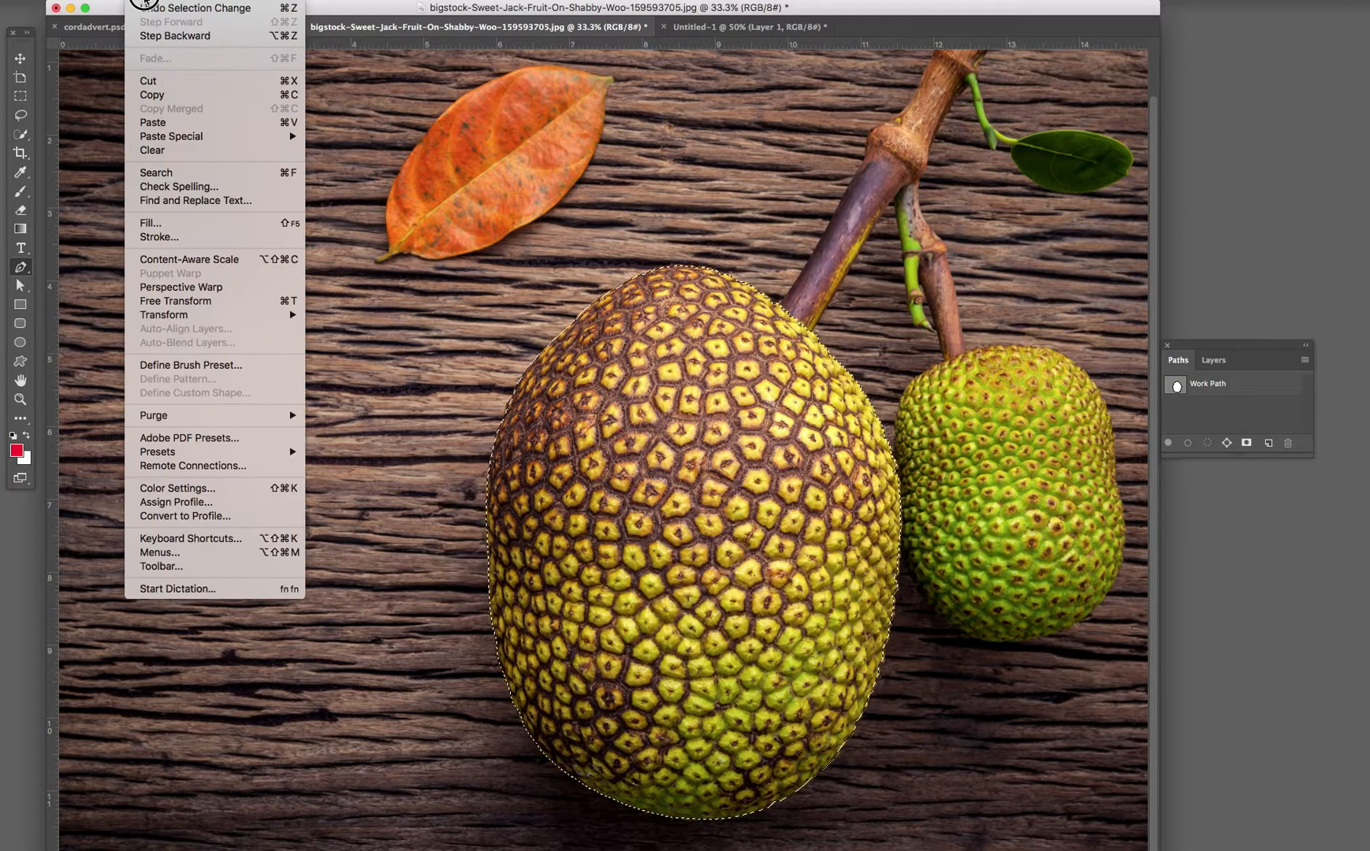
click(167, 95)
Paste the copied jackfruit into the Untitled-1 document with the bearded man.
click(20, 58)
click(686, 30)
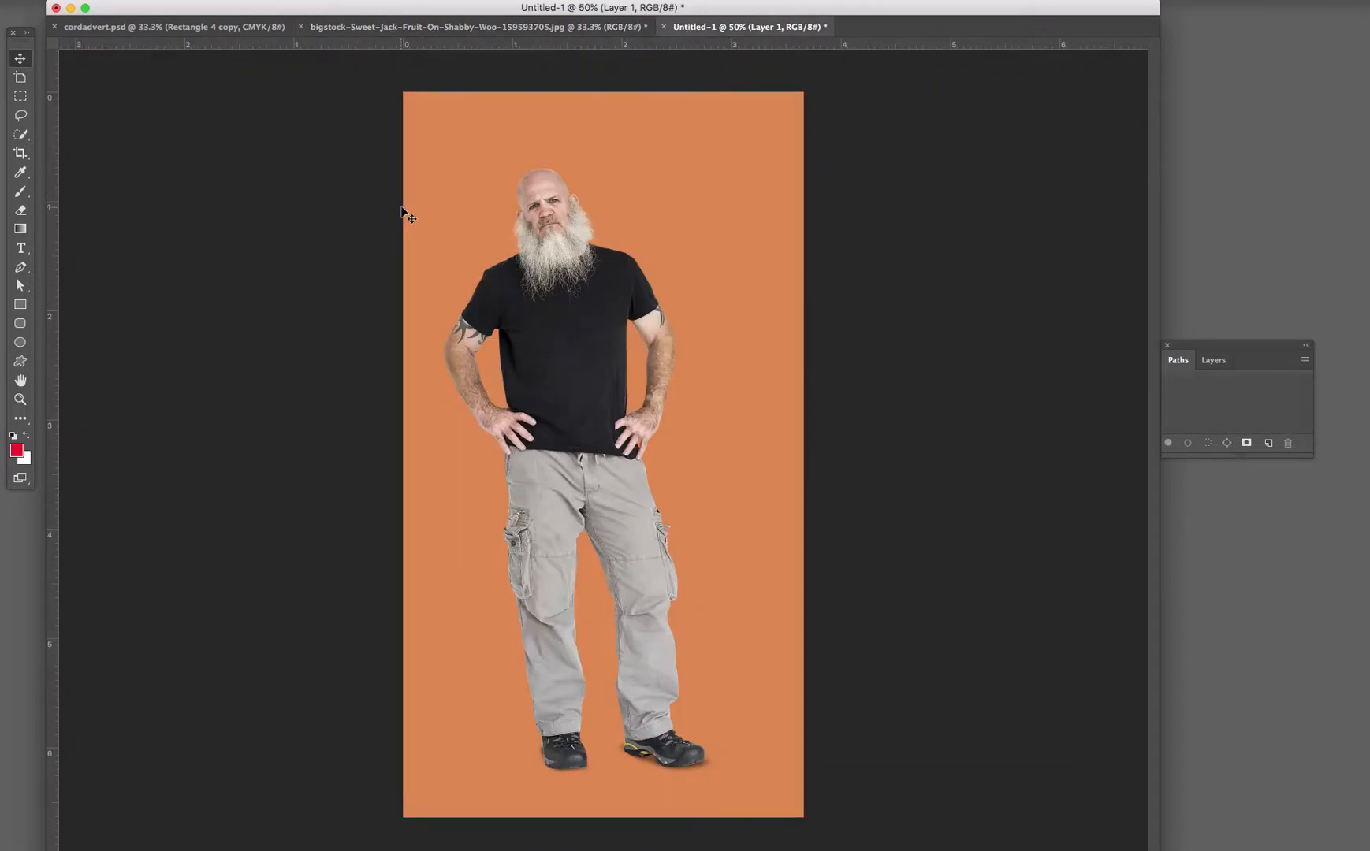
click(153, 0)
click(148, 124)
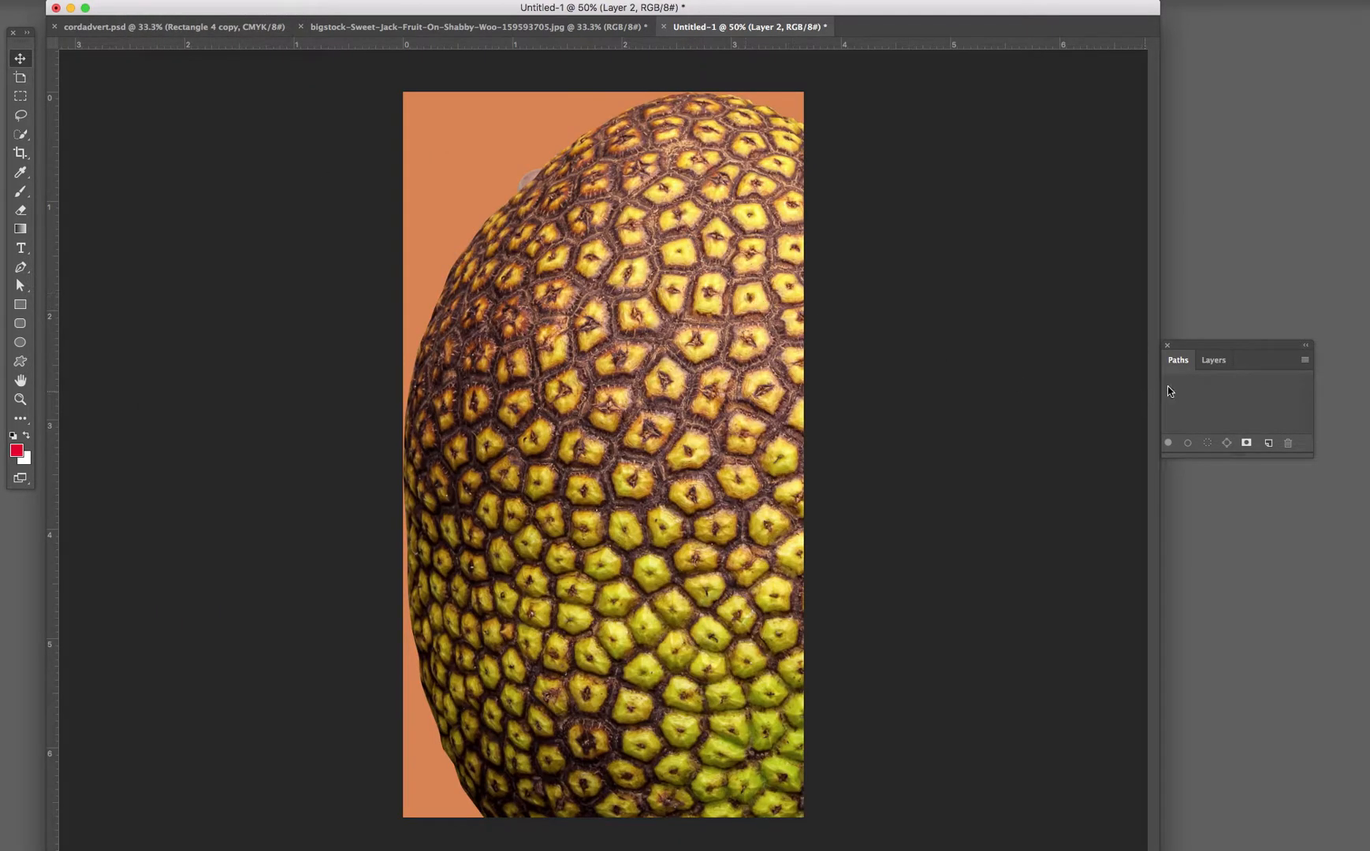
Free-transform the jackfruit layer, shrinking and rotating it upside down to cover the man's head.
click(1214, 360)
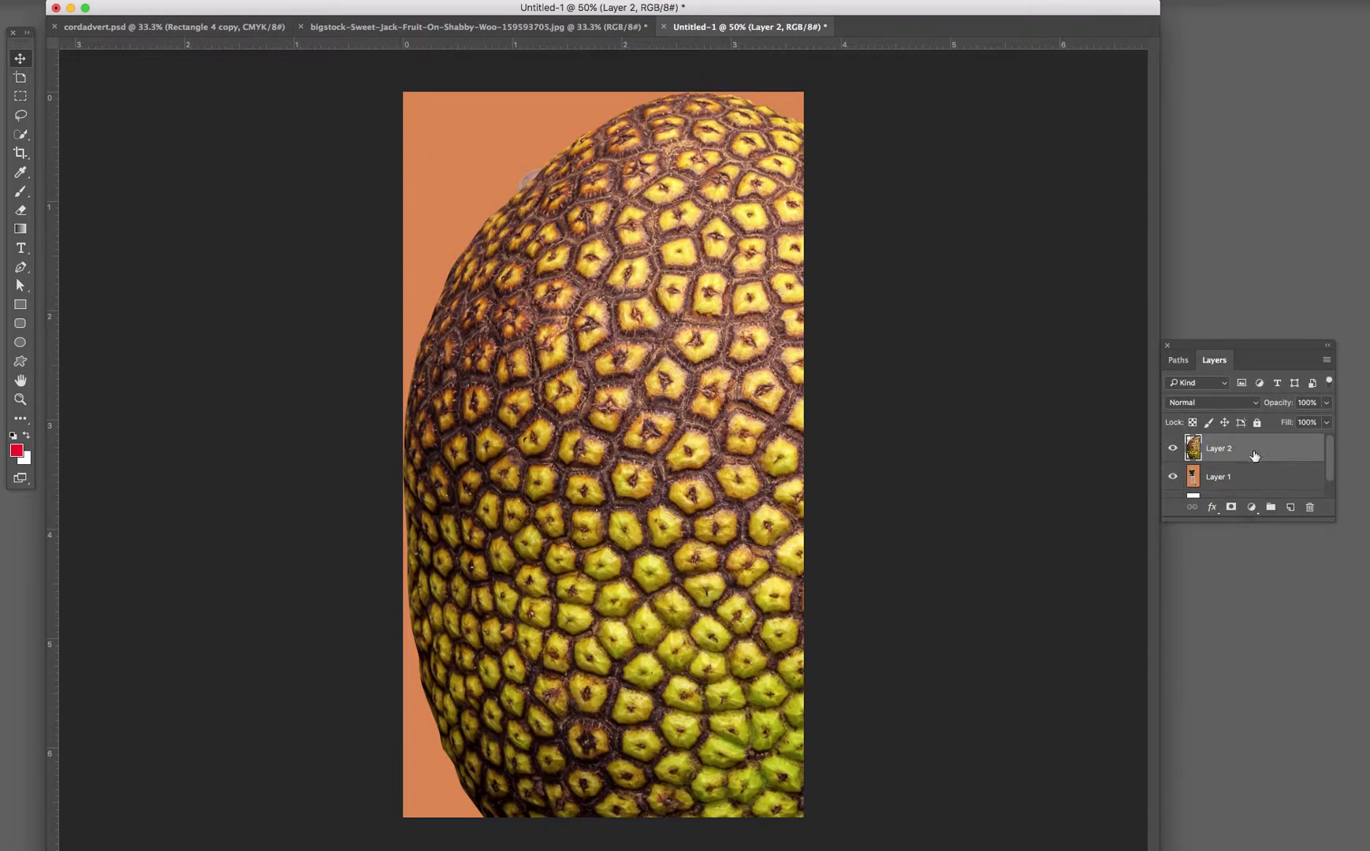
key(super+t)
drag(1026, 96, 687, 670)
drag(762, 513, 629, 197)
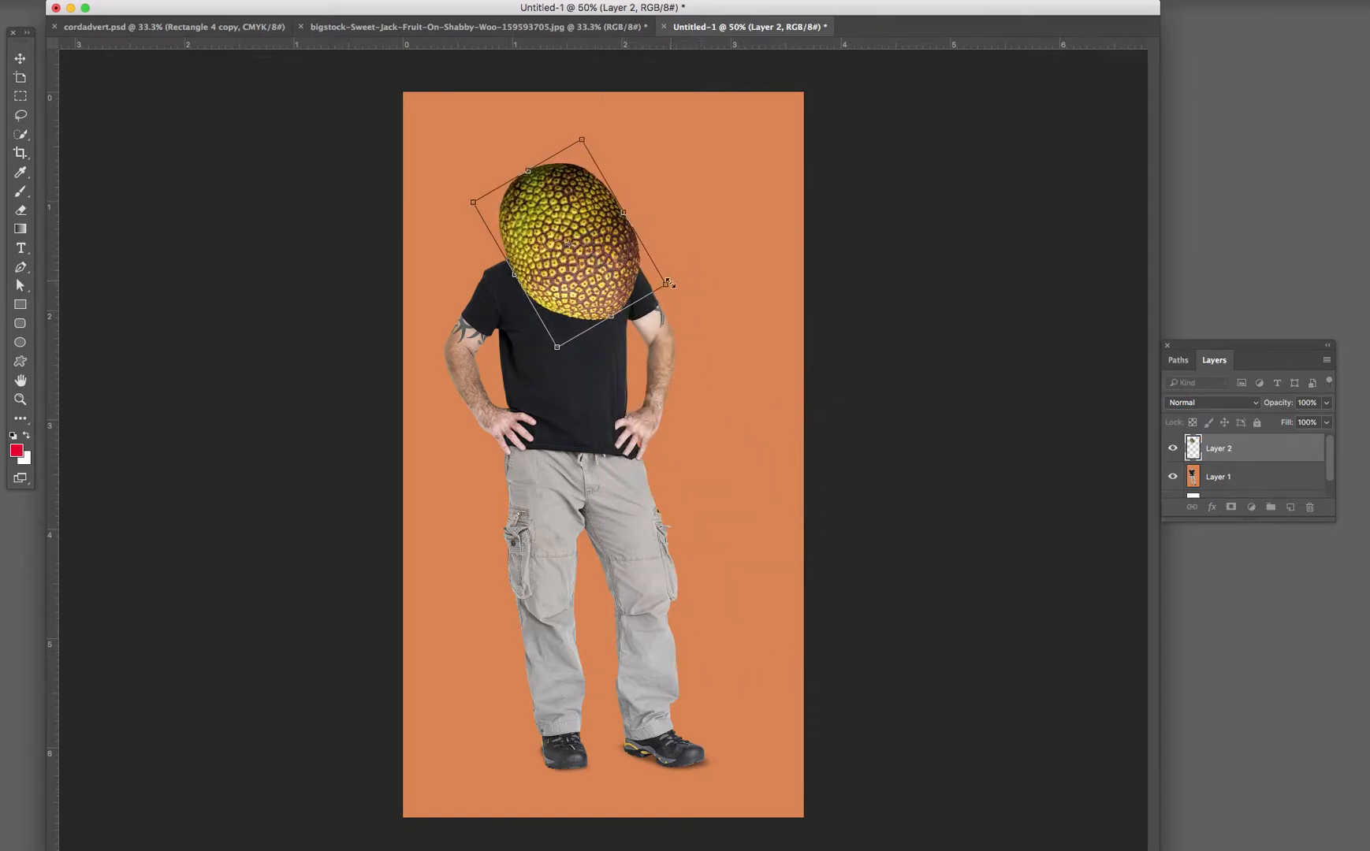
drag(668, 283, 587, 260)
drag(533, 131, 652, 661)
Fit the jackfruit's size, angle and position to the curve of the bald scalp and apply the transform.
key(super+plus)
key(super+plus)
key(super+plus)
drag(592, 109, 623, 565)
drag(740, 143, 756, 164)
drag(742, 229, 700, 267)
drag(666, 355, 665, 298)
key(Return)
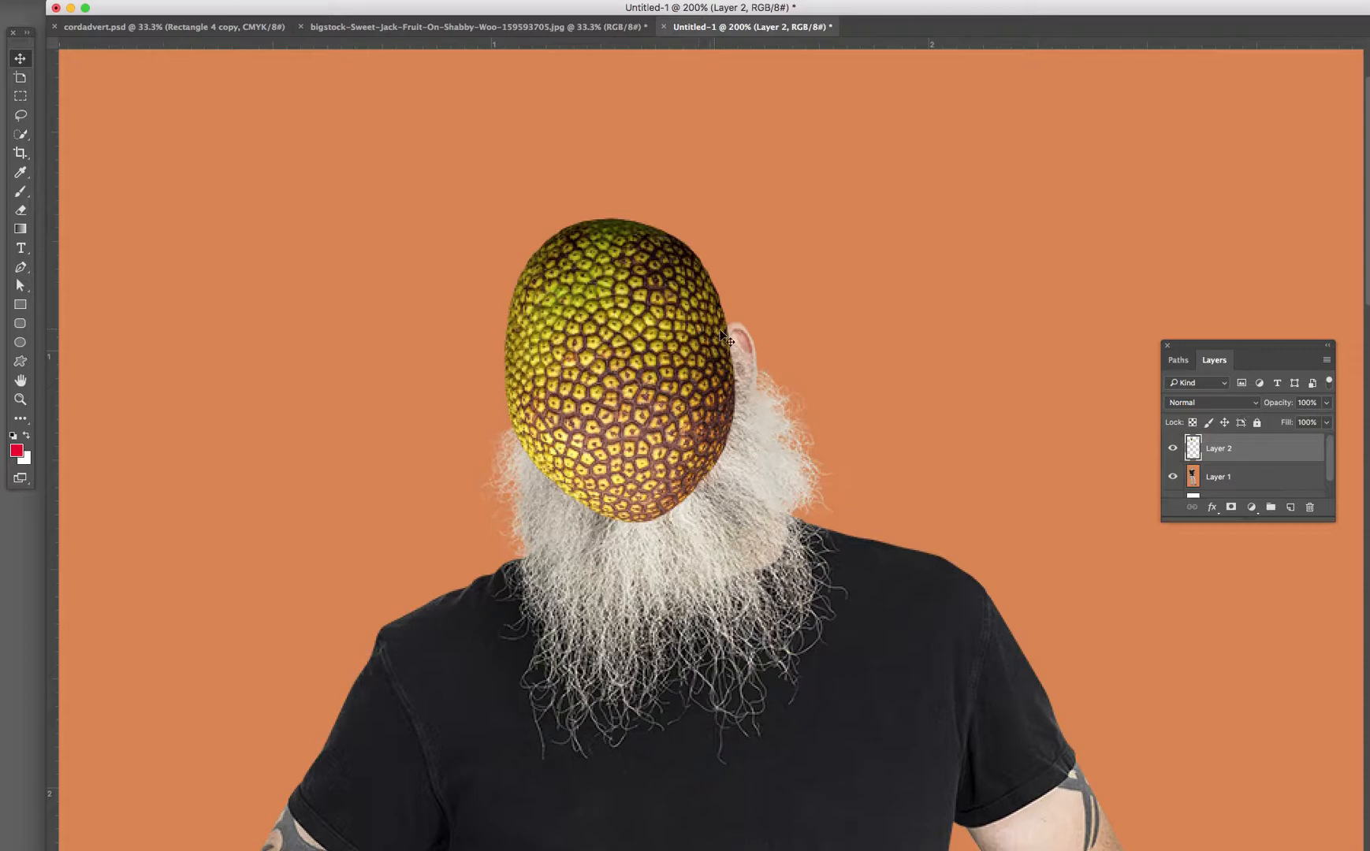
Add a layer mask to the jackfruit and paint it black with a soft 41 px brush to uncover the face below the forehead.
click(1231, 507)
key(b)
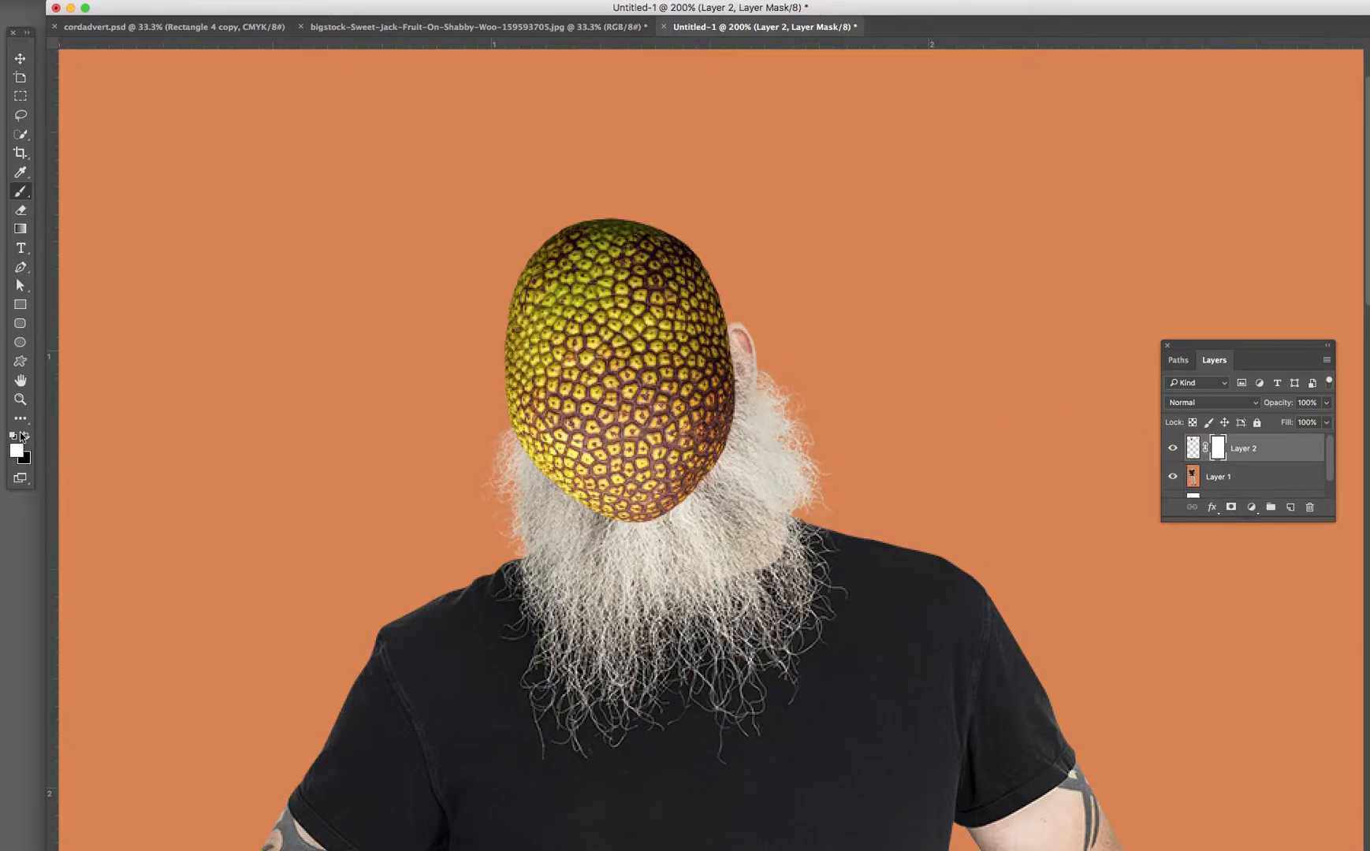
right_click(736, 508)
drag(812, 535, 825, 535)
click(769, 449)
mouse_move(758, 470)
mouse_down()
mouse_move(532, 499)
mouse_move(709, 433)
mouse_move(485, 452)
mouse_move(599, 427)
mouse_move(514, 403)
mouse_move(473, 346)
mouse_up()
mouse_move(691, 446)
mouse_down()
mouse_move(715, 368)
mouse_move(638, 395)
mouse_move(613, 424)
mouse_move(705, 376)
mouse_move(707, 408)
mouse_move(608, 427)
mouse_move(622, 368)
mouse_move(562, 385)
mouse_move(680, 339)
mouse_move(728, 344)
mouse_move(609, 347)
mouse_move(539, 389)
mouse_up()
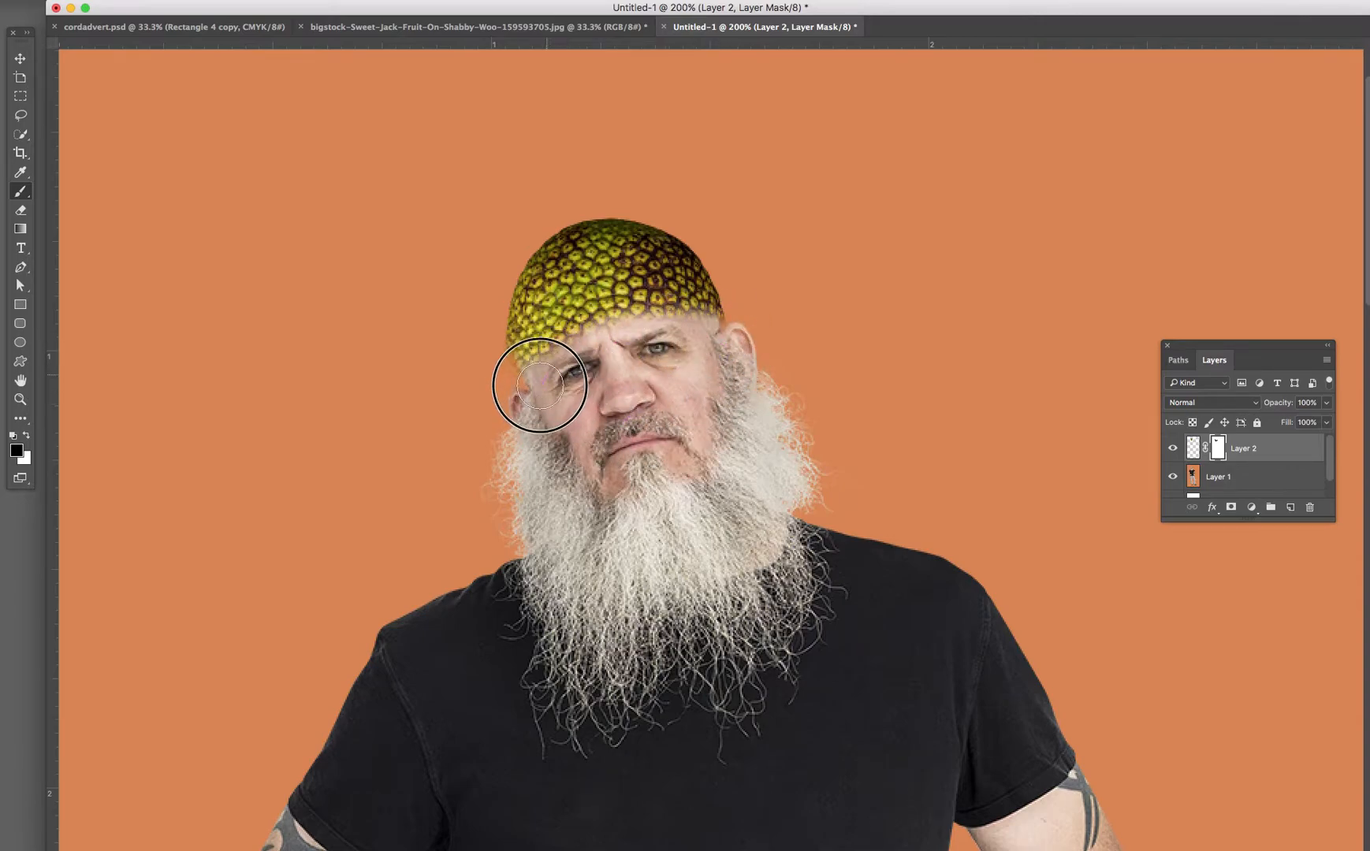
Refine the mask edge along the forehead and the side of the scalp near the ear with a harder 20 px brush.
right_click(717, 407)
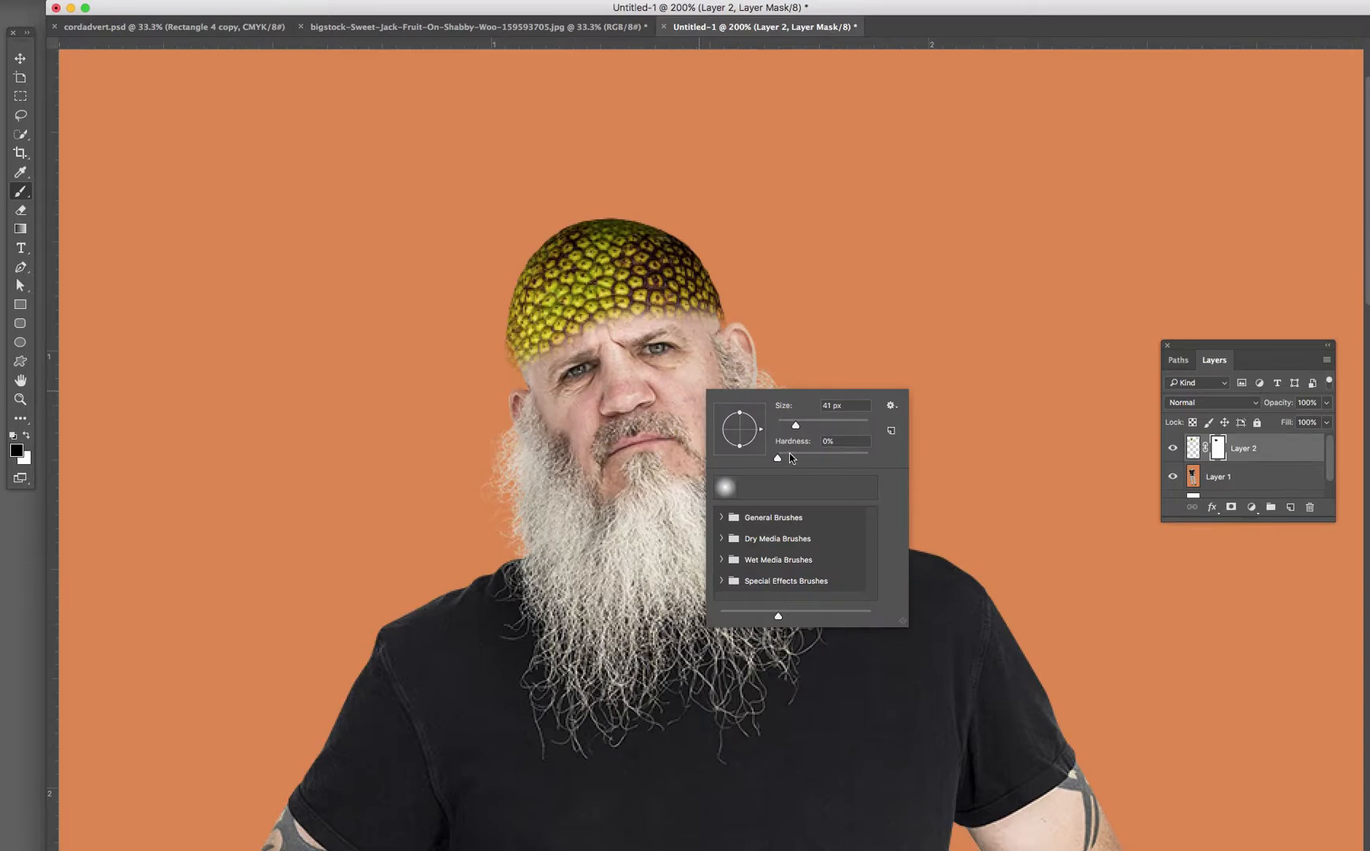
drag(796, 428, 870, 458)
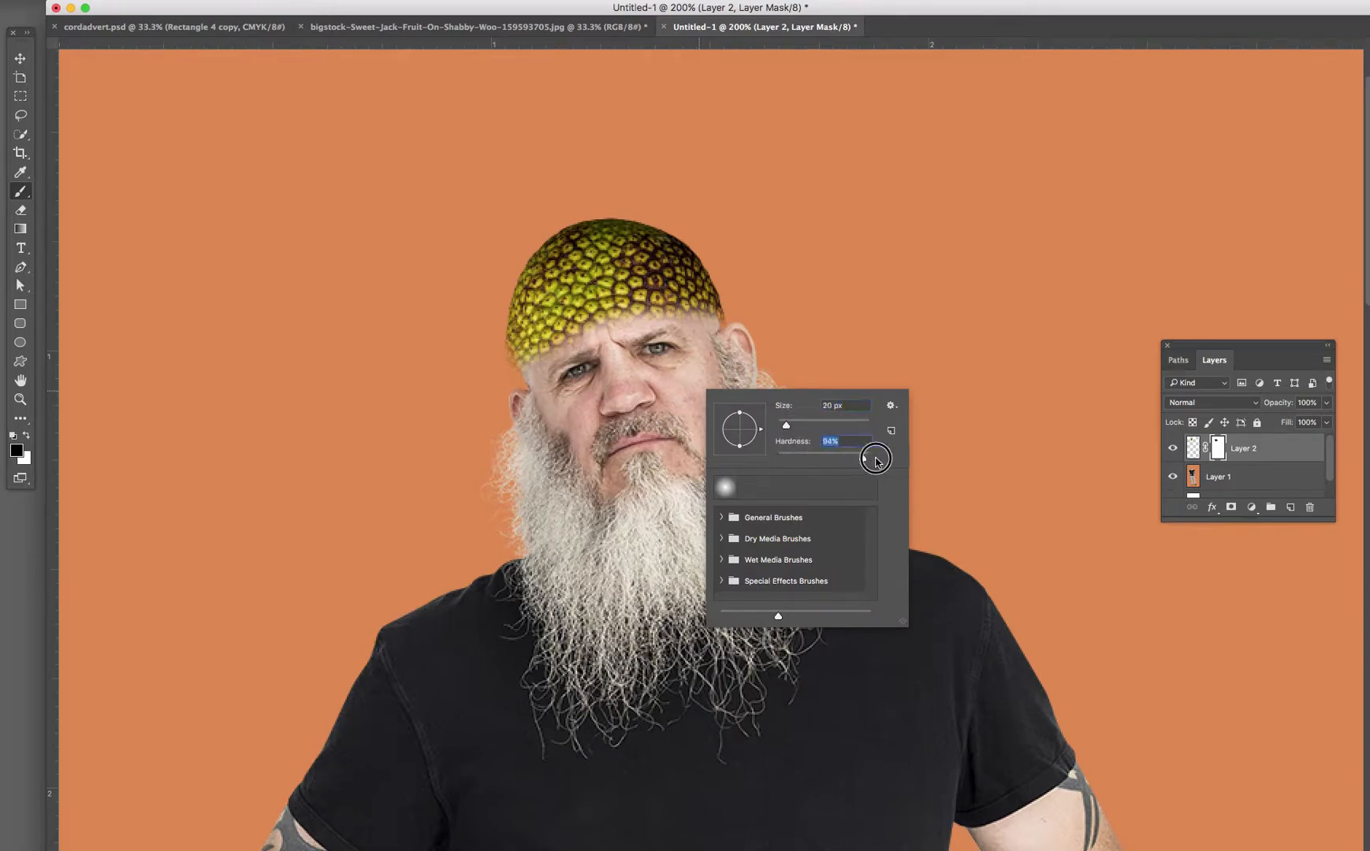
click(508, 384)
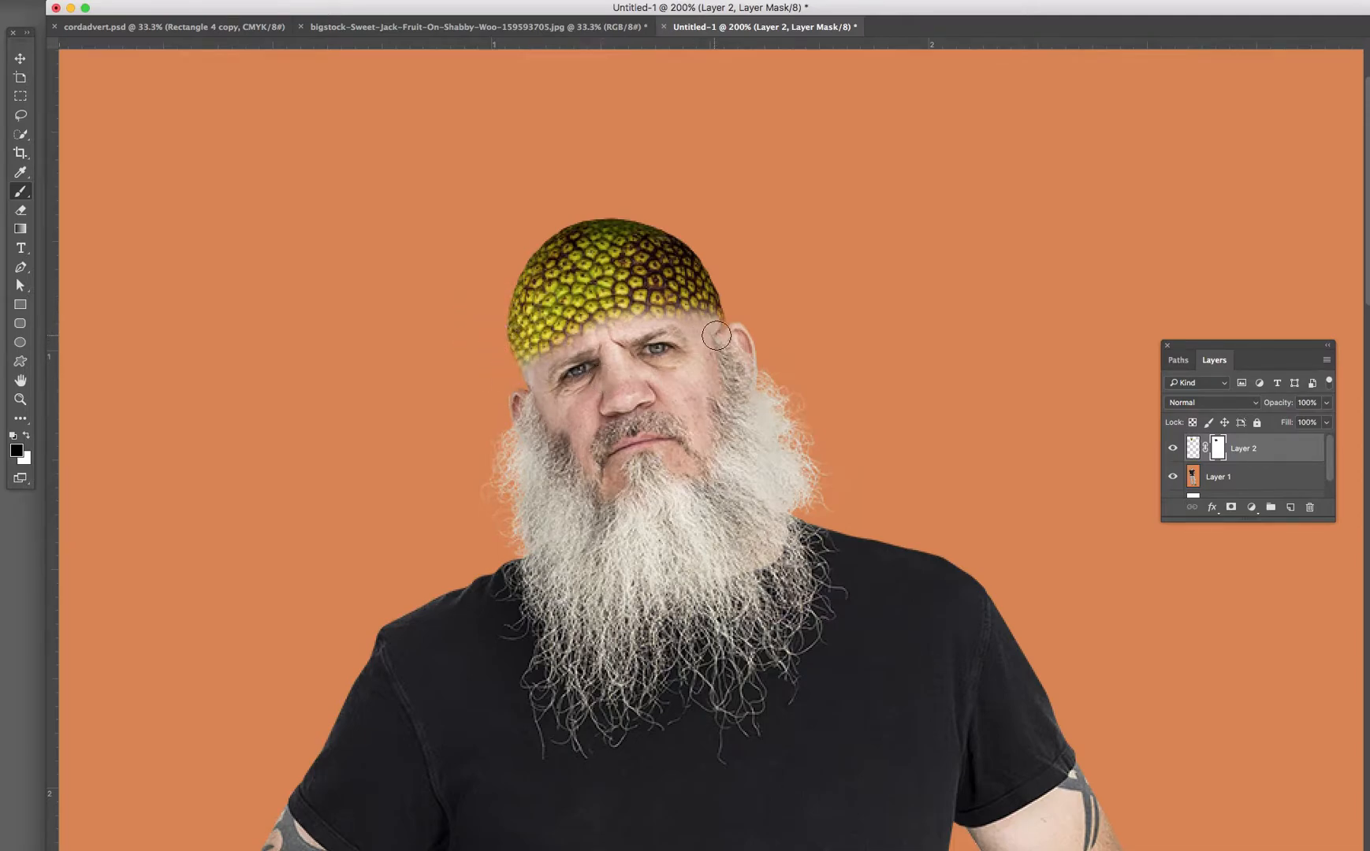
drag(731, 304, 721, 263)
mouse_move(699, 332)
mouse_down()
mouse_move(598, 333)
mouse_move(532, 380)
mouse_move(627, 318)
mouse_move(667, 309)
mouse_move(685, 327)
mouse_move(590, 328)
mouse_move(551, 358)
mouse_move(577, 335)
mouse_move(690, 317)
mouse_move(660, 323)
mouse_up()
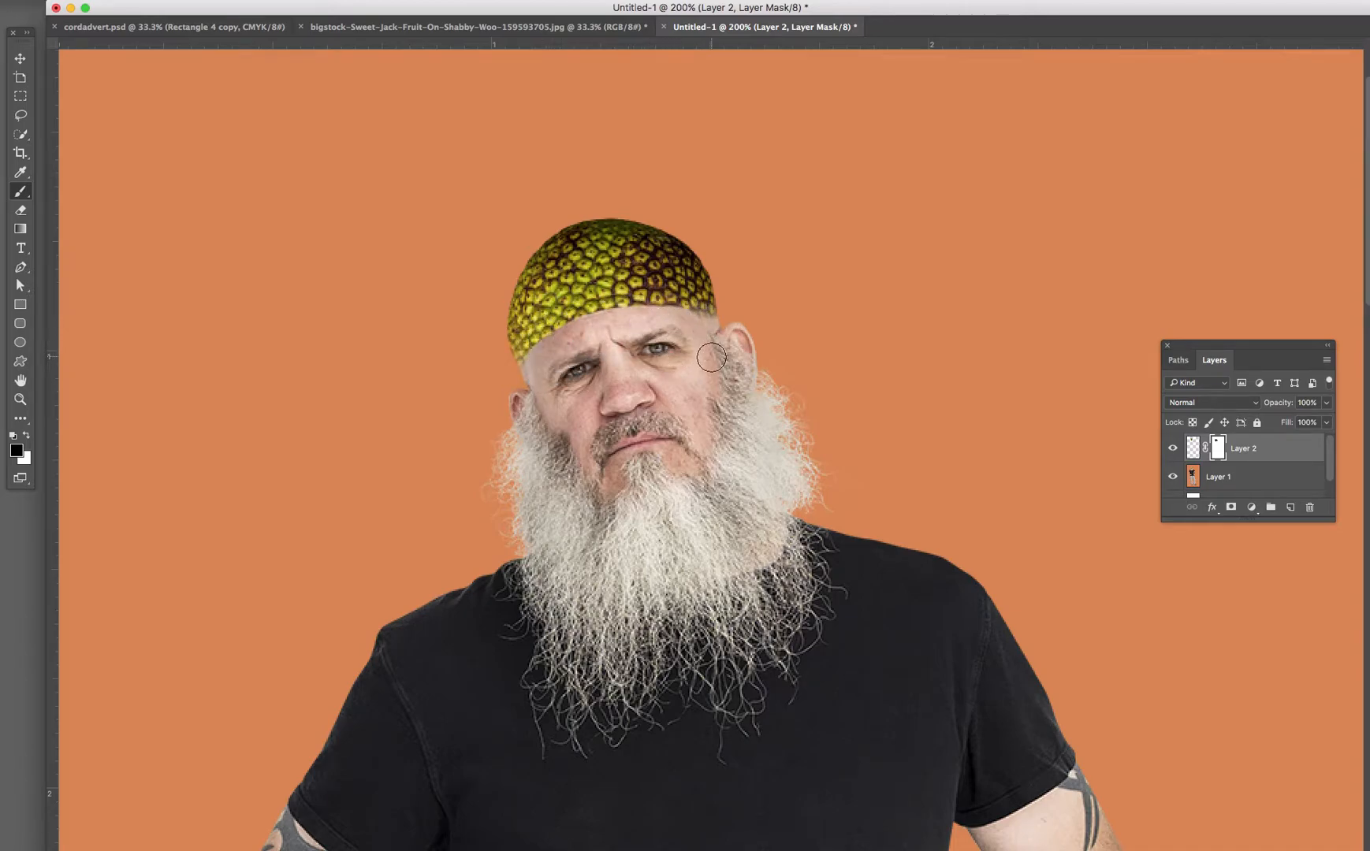
Add a Hue/Saturation adjustment layer above the jackfruit and clip it to the jackfruit layer.
key(v)
click(1252, 509)
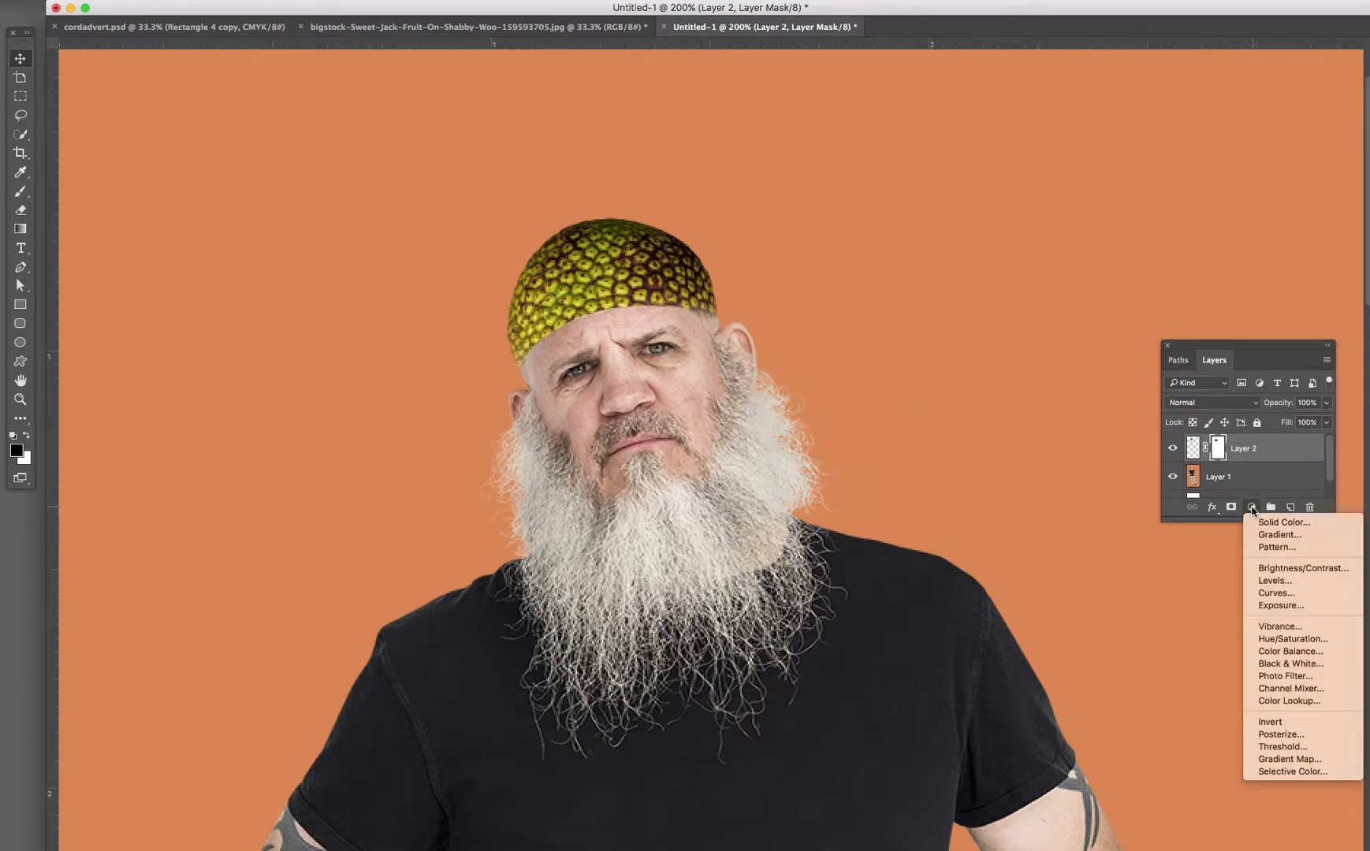
click(1279, 640)
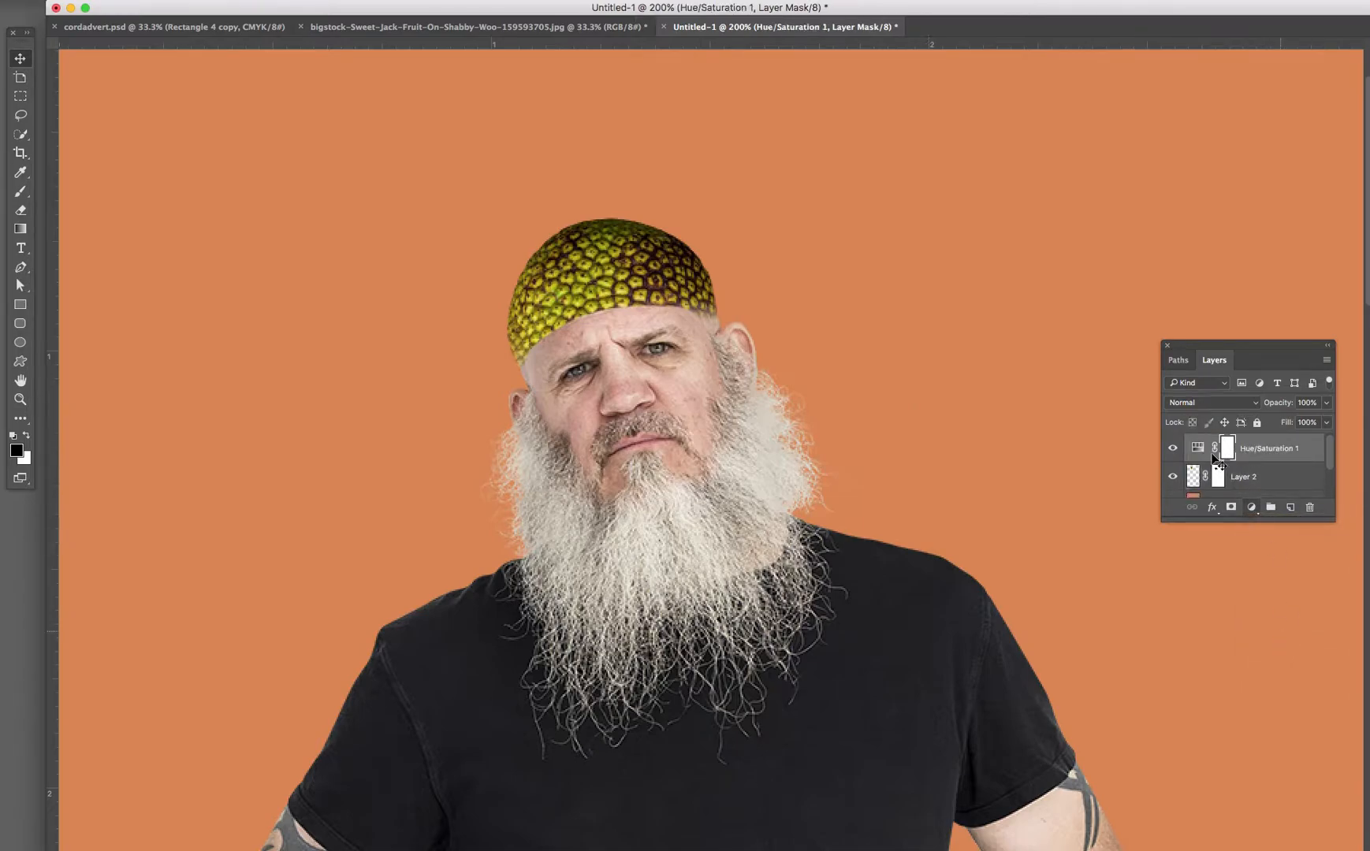
alt+click(1211, 460)
Set the clipped adjustment to Hue -21, Saturation +9 and Lightness +24.
click(1210, 449)
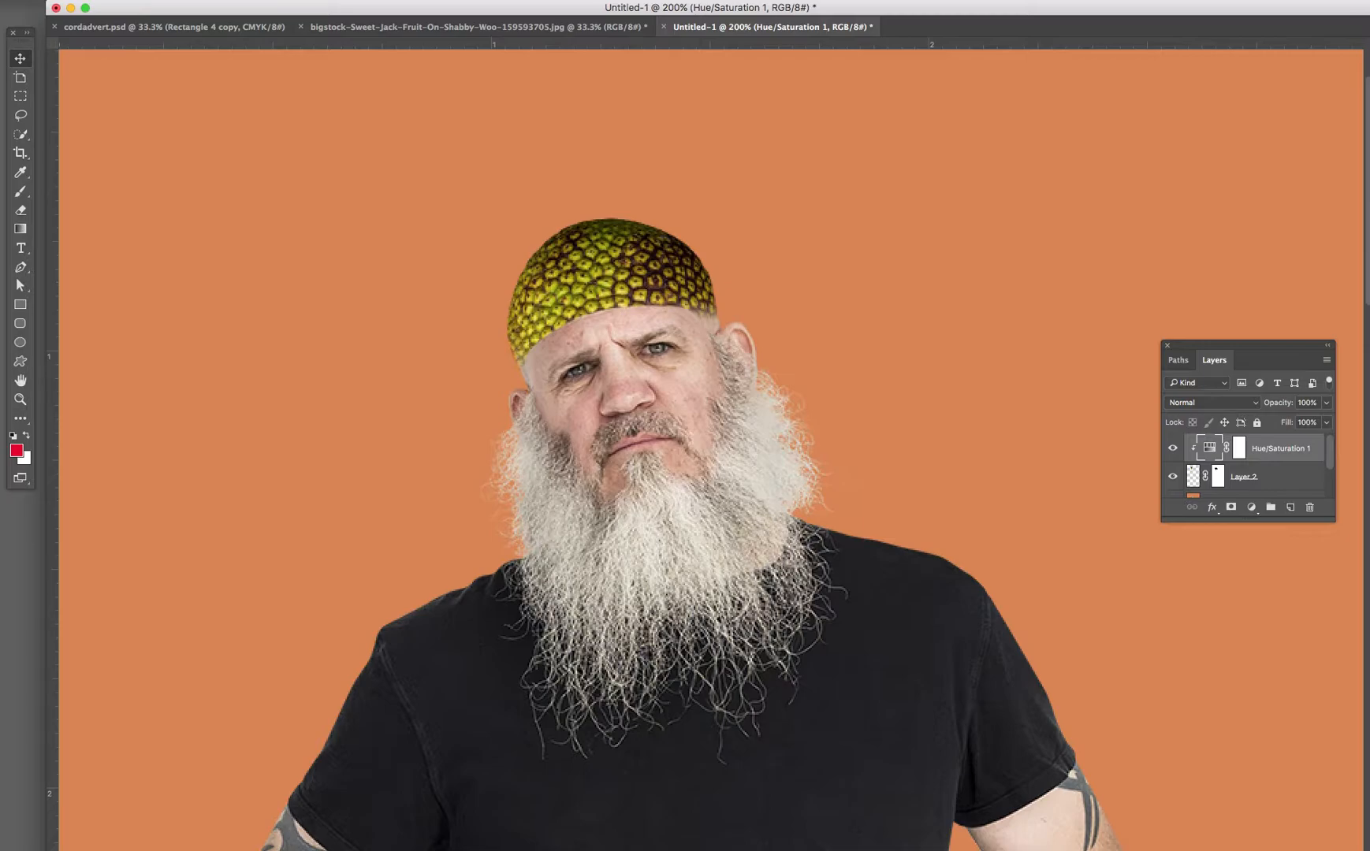
drag(1368, 206, 1033, 163)
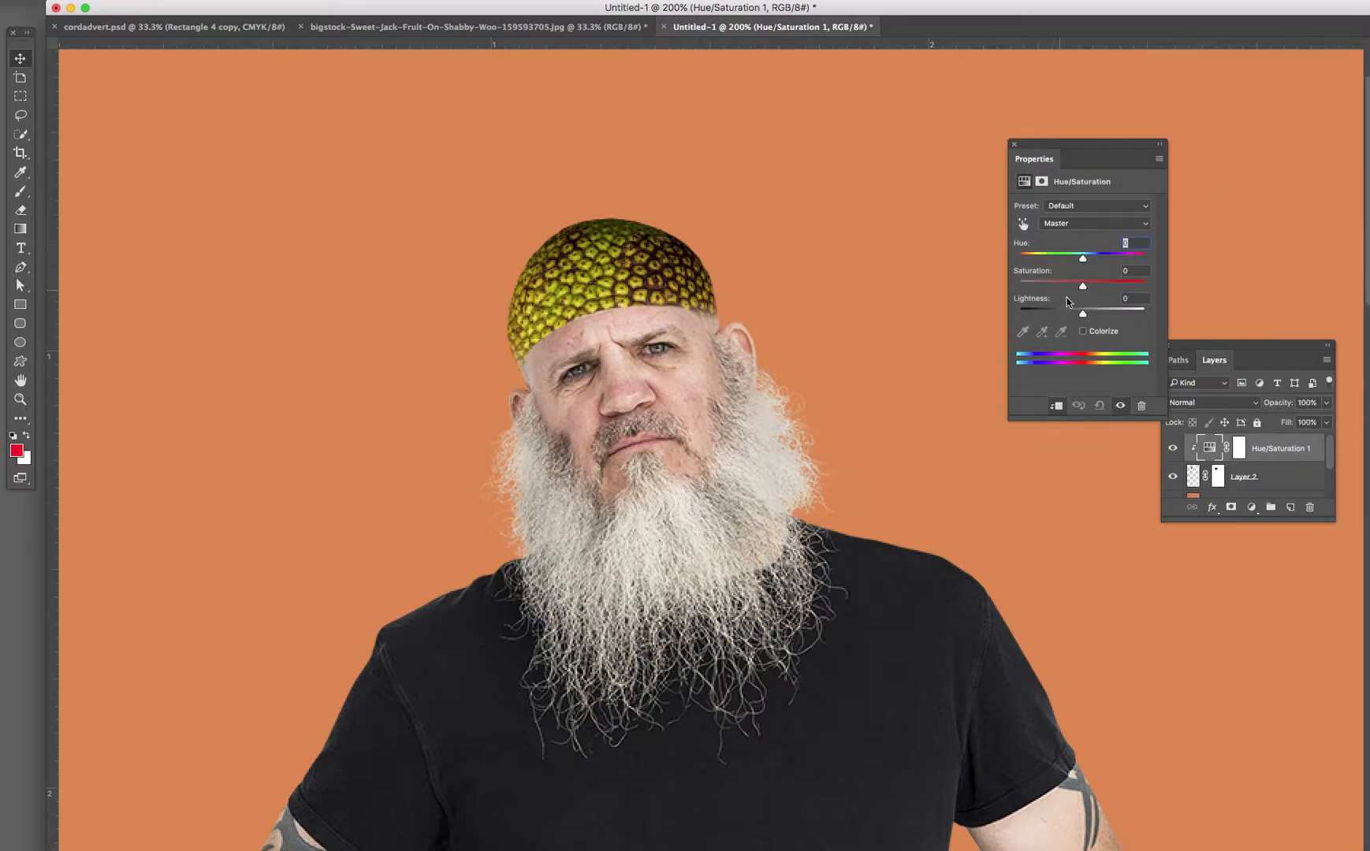
mouse_move(1081, 285)
mouse_down()
mouse_move(1048, 288)
mouse_move(1090, 288)
mouse_move(1076, 259)
mouse_move(1051, 259)
mouse_move(1088, 258)
mouse_move(1073, 258)
mouse_up()
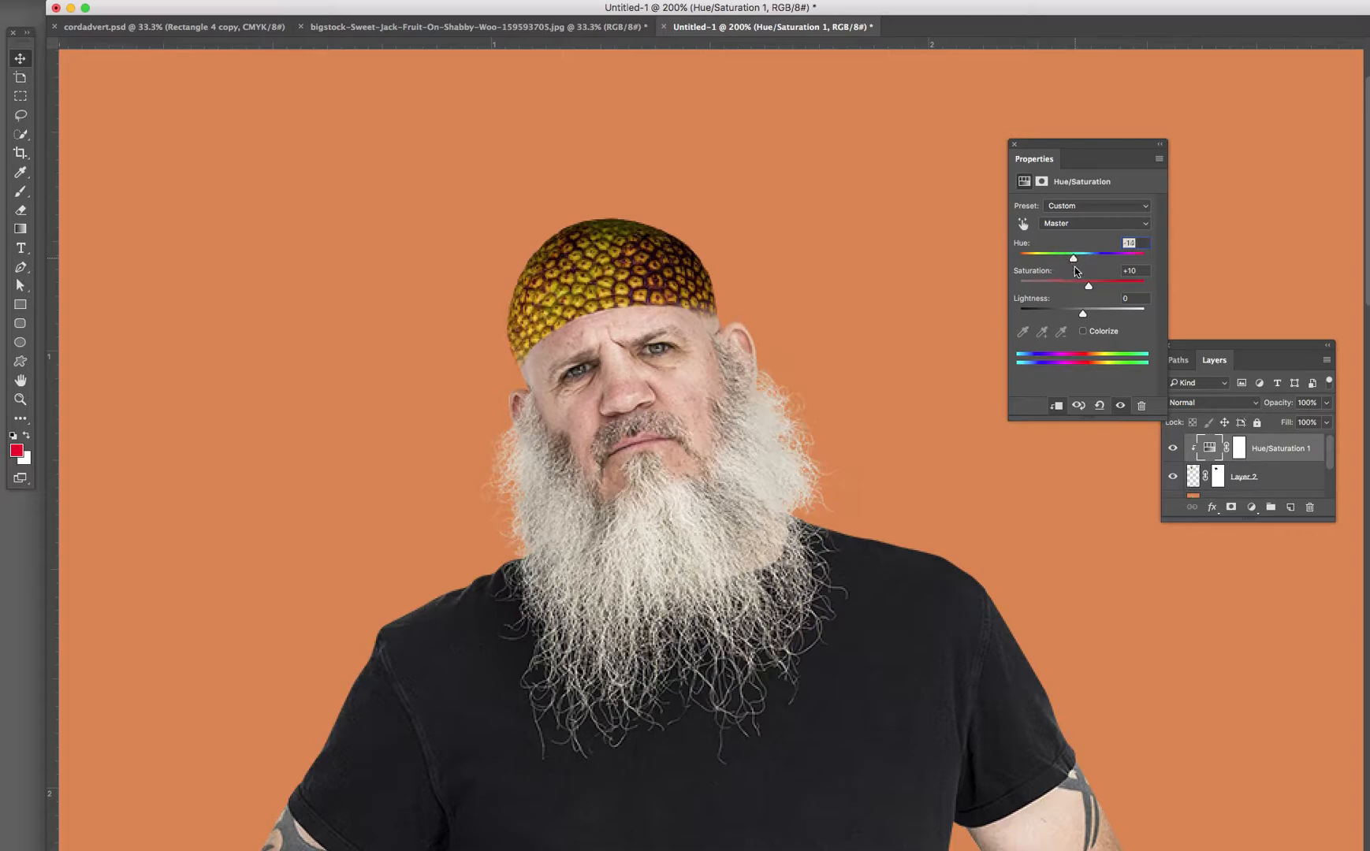
mouse_move(1083, 315)
mouse_down()
mouse_move(1112, 315)
mouse_move(1098, 315)
mouse_up()
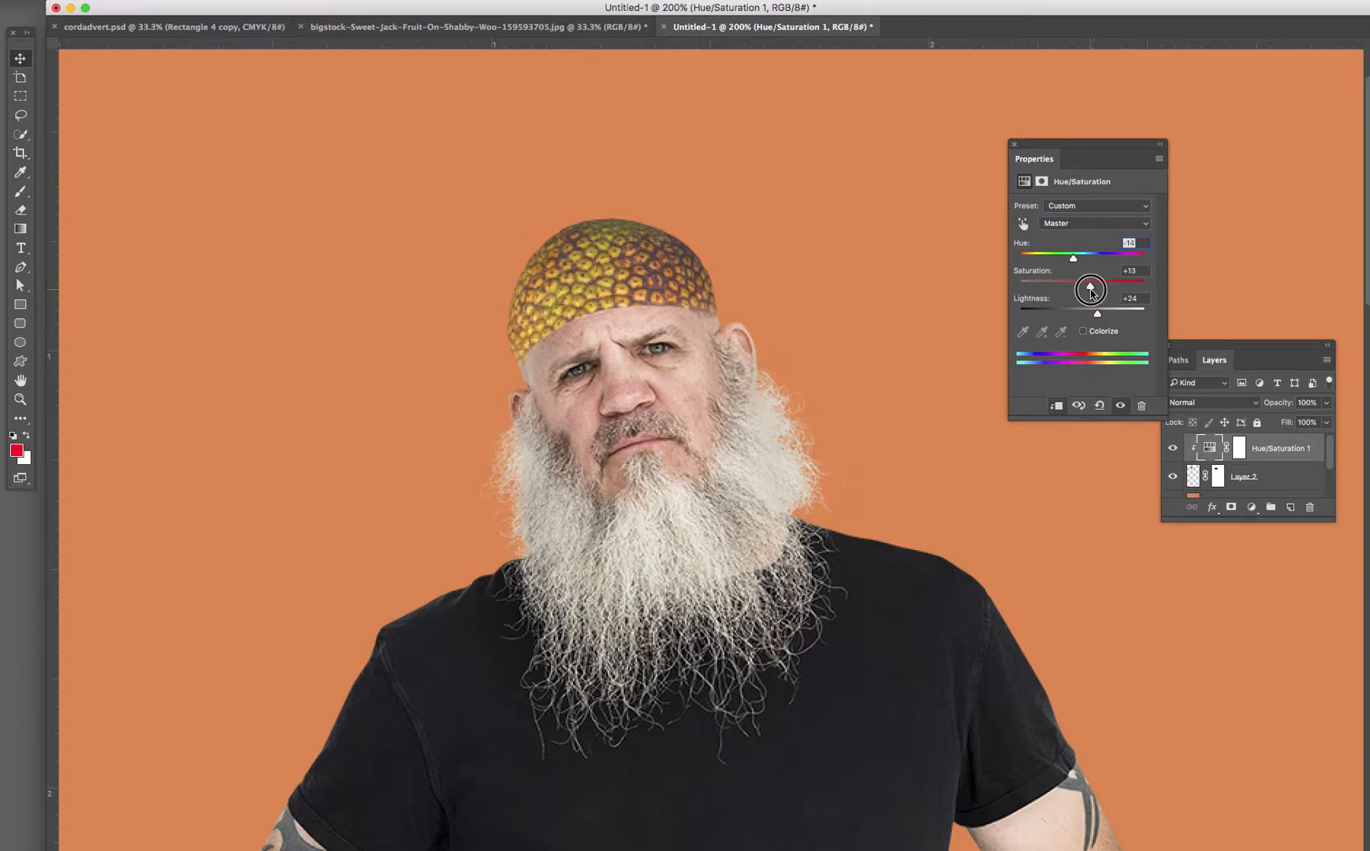
drag(1091, 289, 1070, 263)
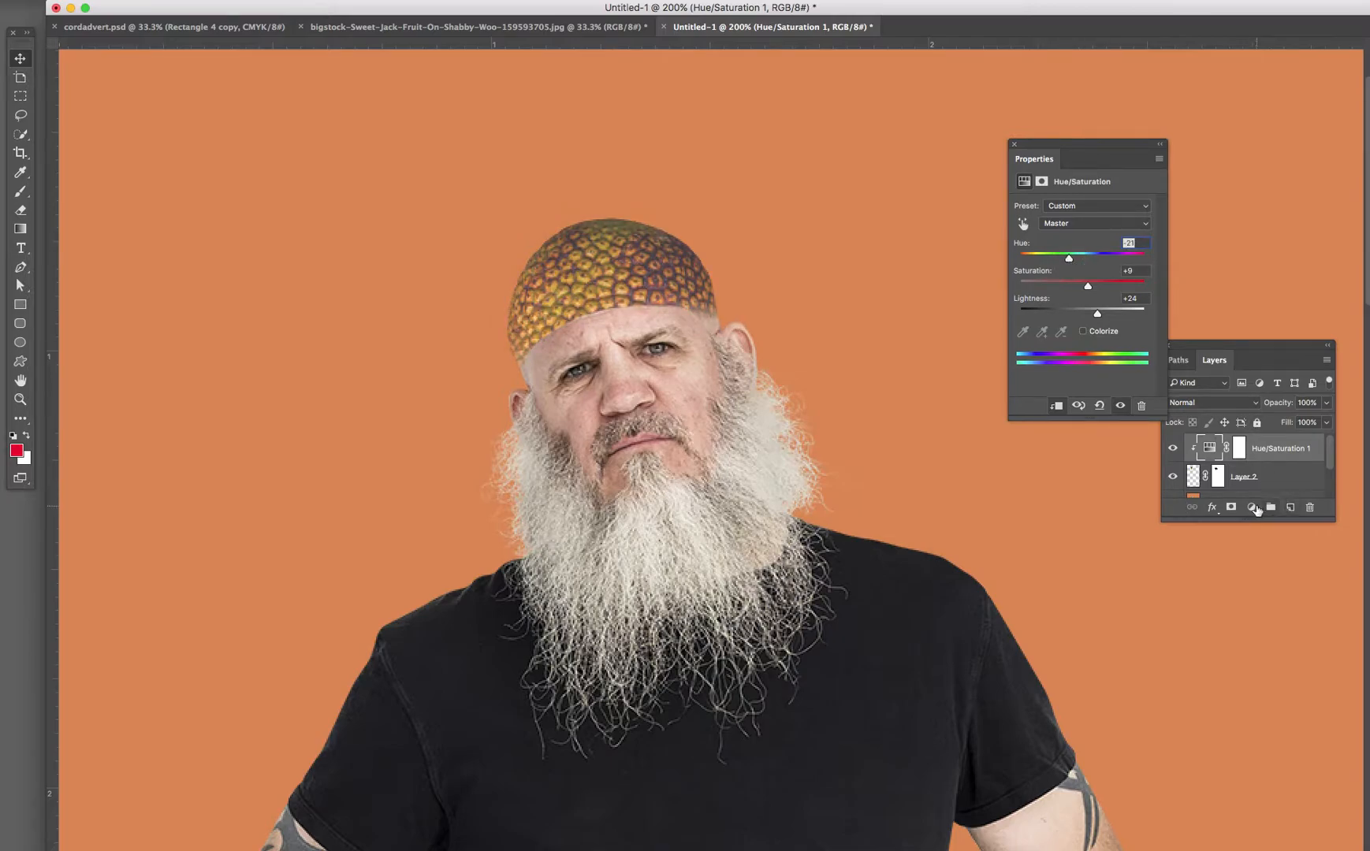
Add a Curves adjustment layer clipped to the jackfruit and reshape its RGB curve to brighten the fruit skin.
click(1255, 508)
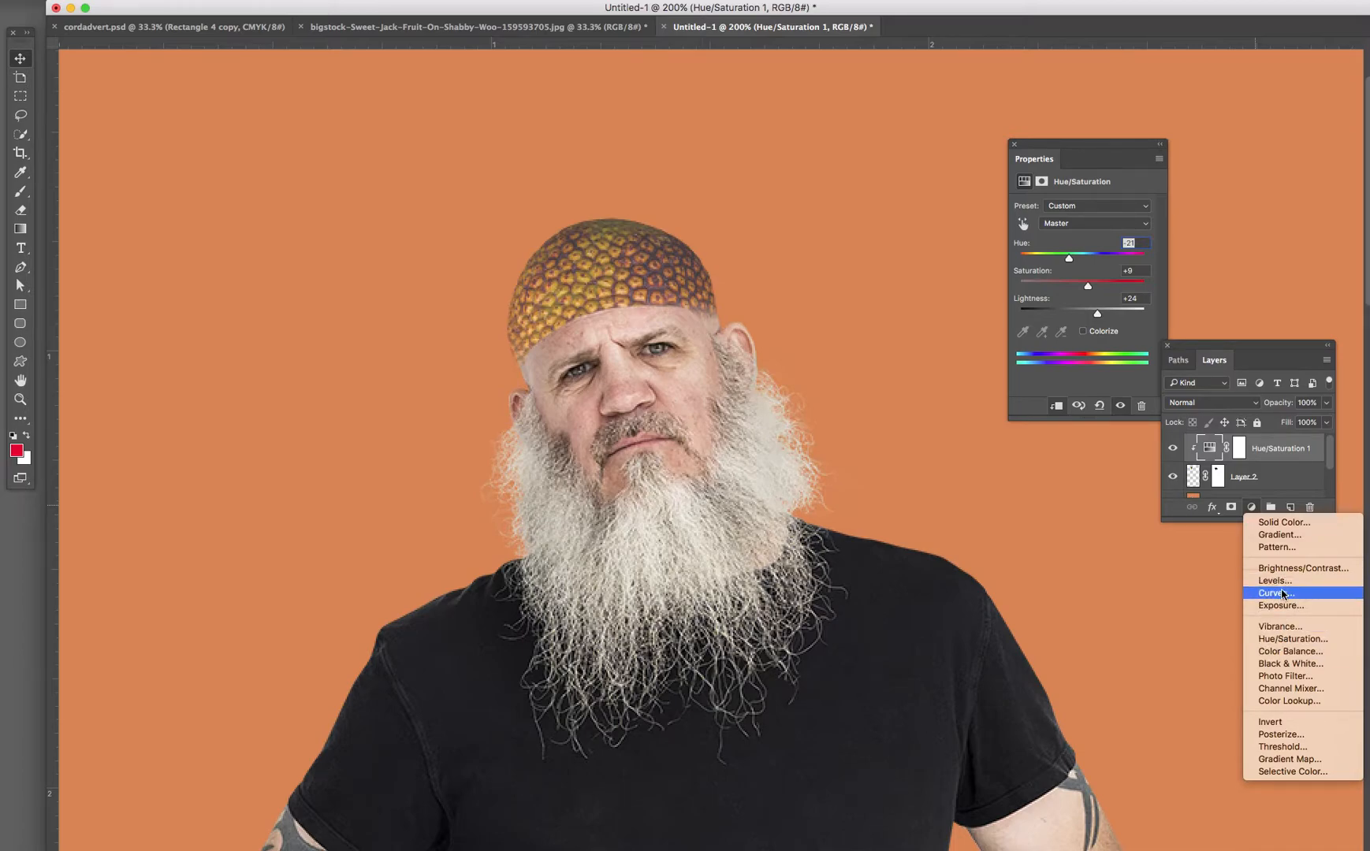
click(1282, 594)
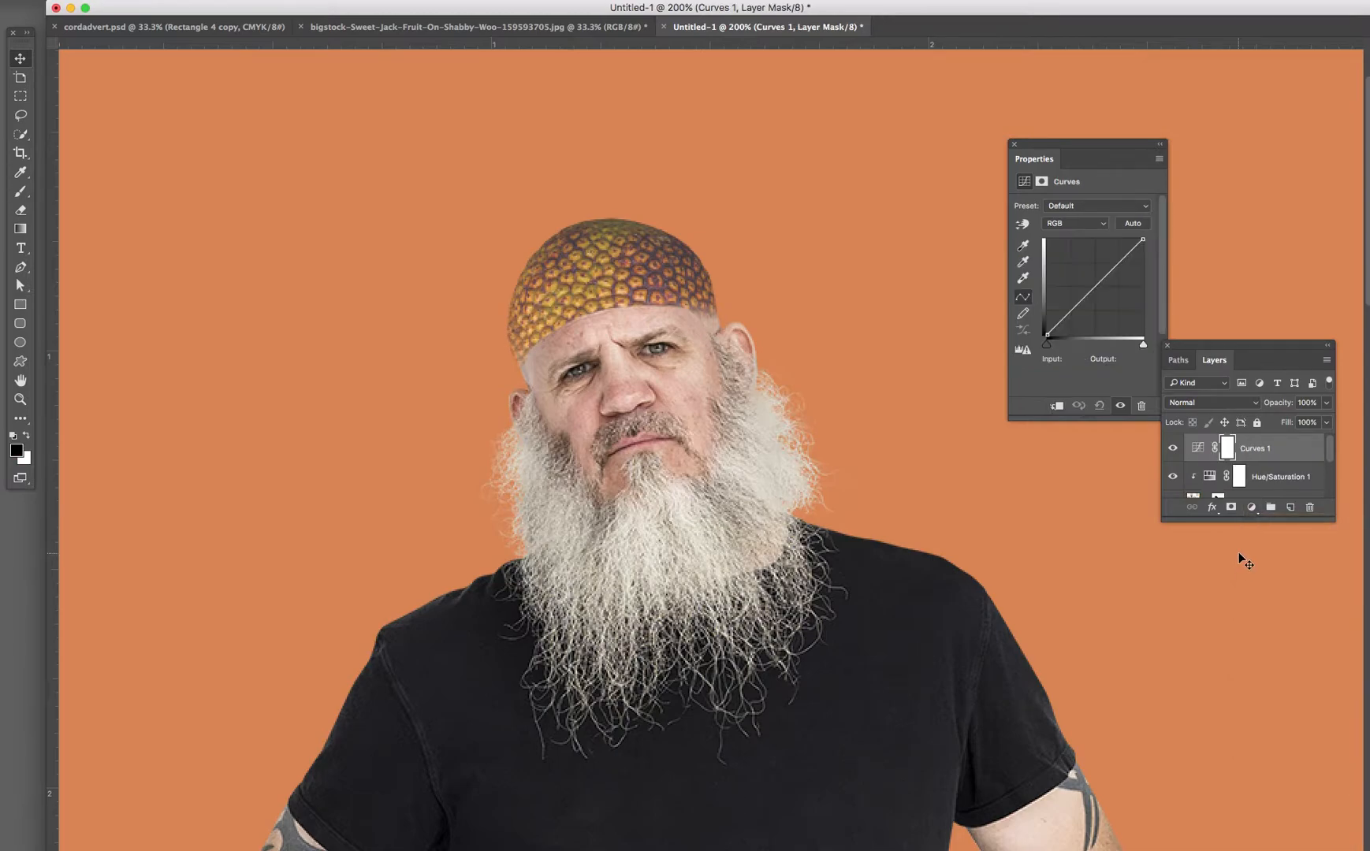
alt+click(1221, 461)
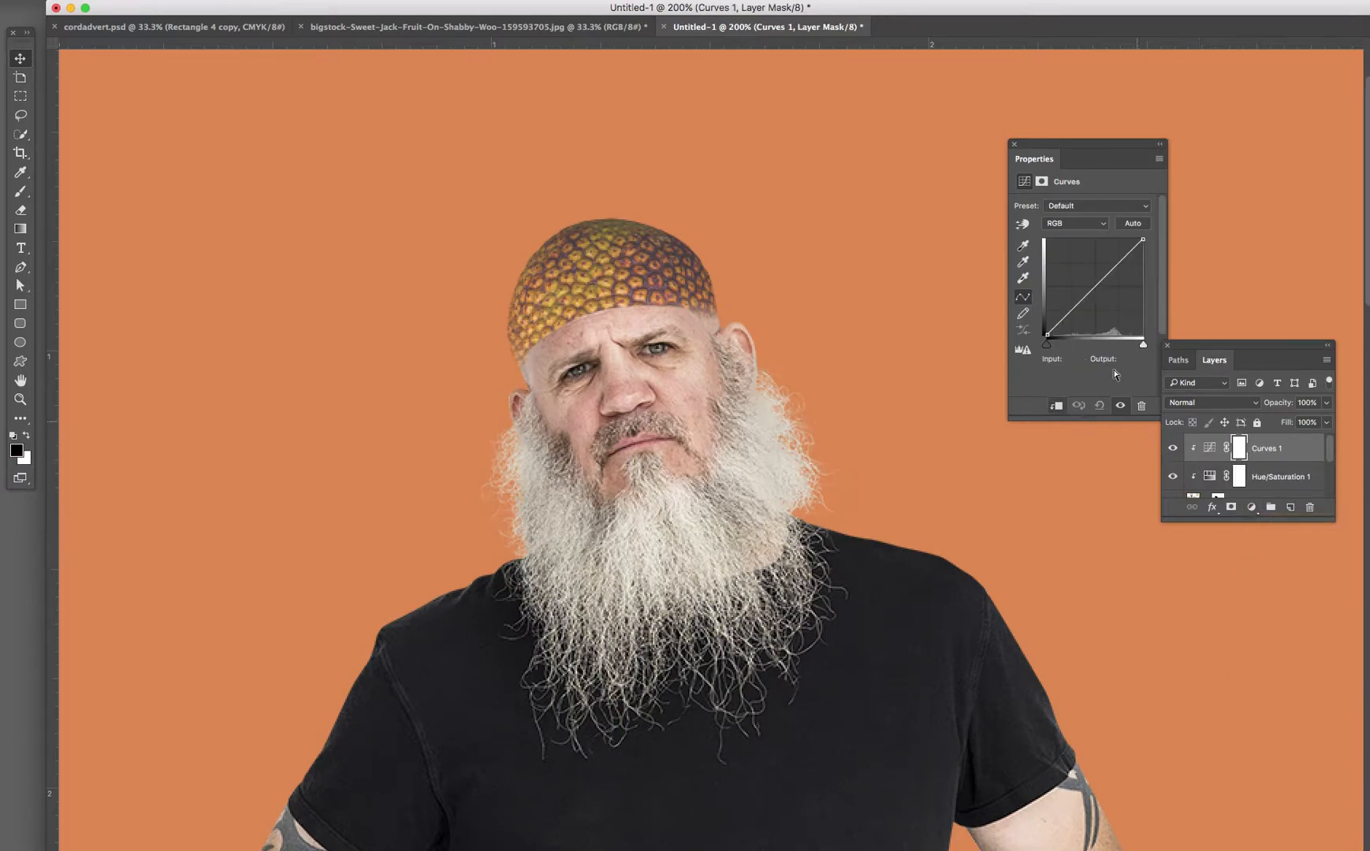
drag(1080, 283, 1095, 313)
Readjust the Hue/Saturation layer to Hue -8, Saturation -26 and Lightness +21.
click(1211, 477)
mouse_move(1069, 258)
mouse_down()
mouse_move(1080, 257)
mouse_move(1052, 262)
mouse_move(1077, 262)
mouse_up()
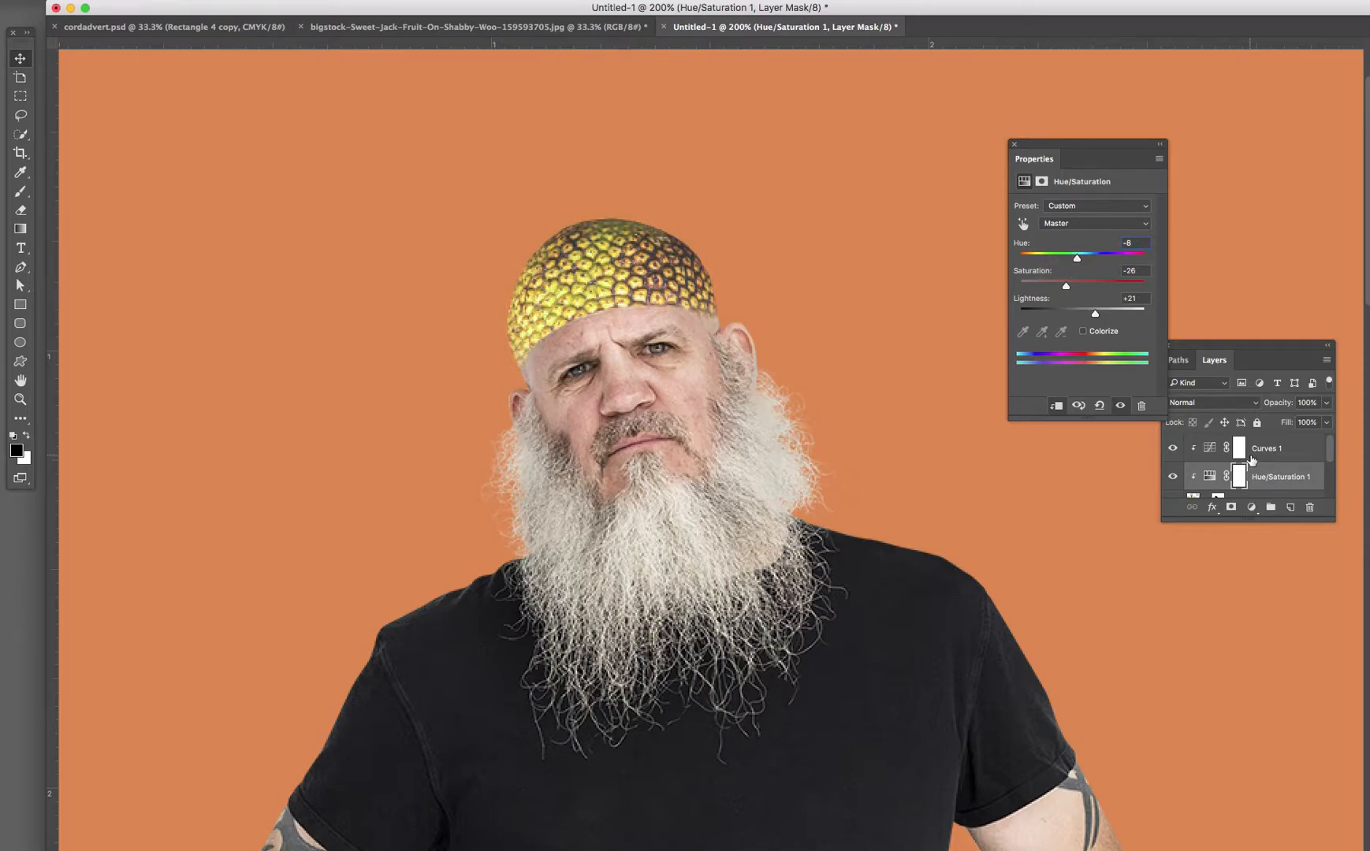
Create a new layer above the Curves adjustment, clip it to the jackfruit and fill it with skin colour sampled from the forehead.
click(1268, 450)
click(1287, 508)
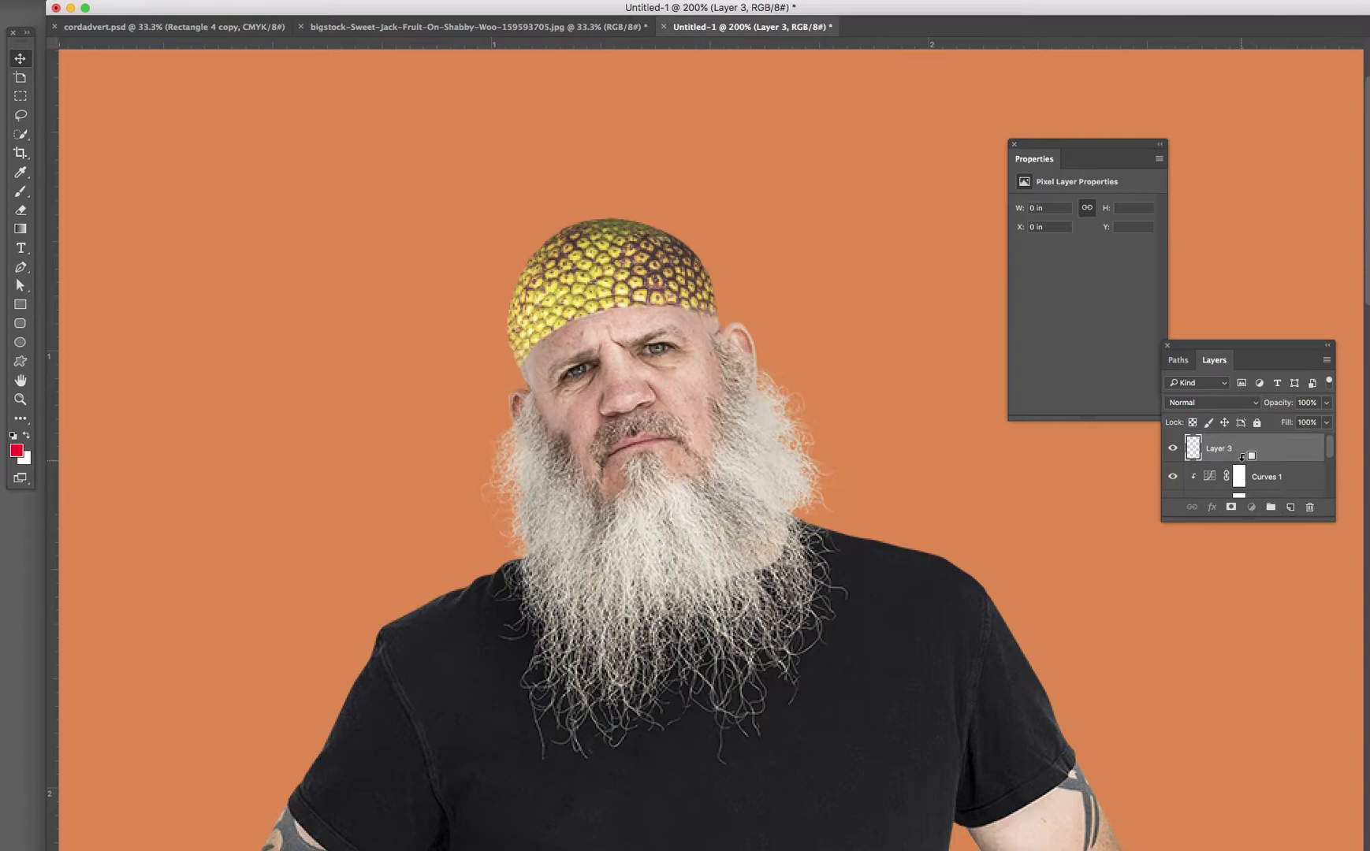
alt+click(1242, 456)
key(b)
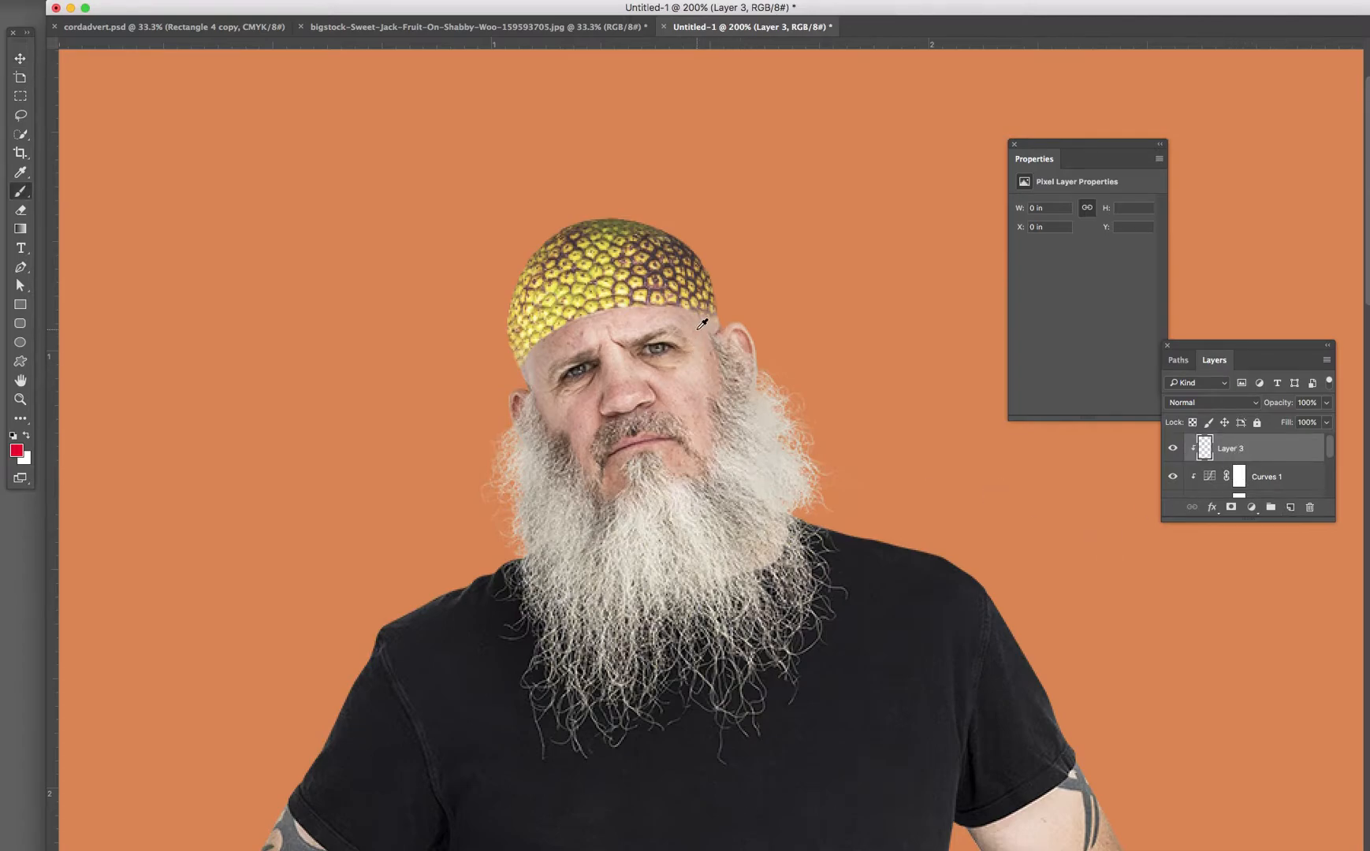
key(alt+BackSpace)
key(v)
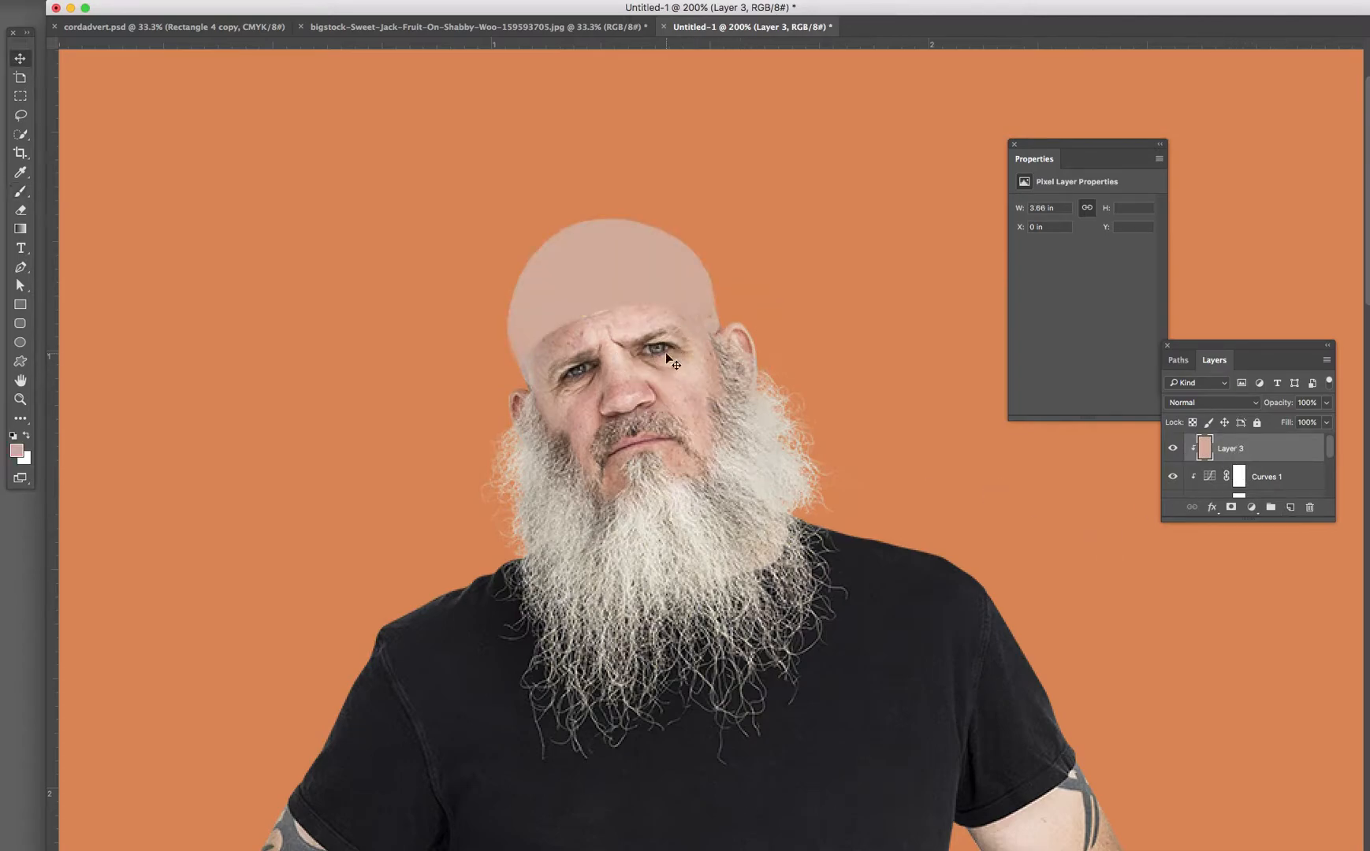
Cycle through the skin-coloured layer's blending modes and settle on Hue.
key(shift+plus)
key(shift+plus)
key(shift+plus)
key(shift+plus)
key(shift+plus)
key(shift+plus)
key(shift+plus)
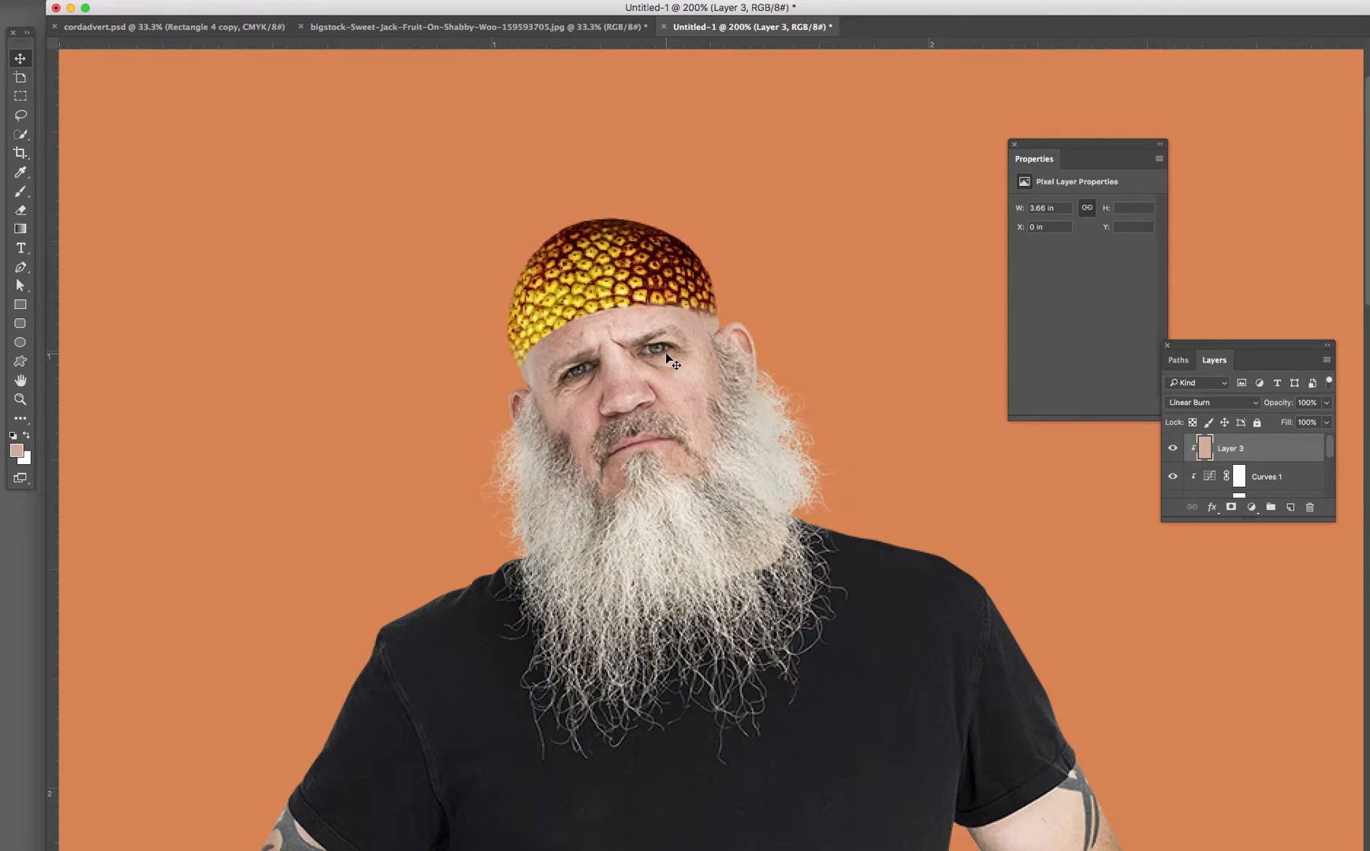
key(shift+plus)
key(shift+plus)
key(shift+plus)
key(shift+plus)
key(shift+plus)
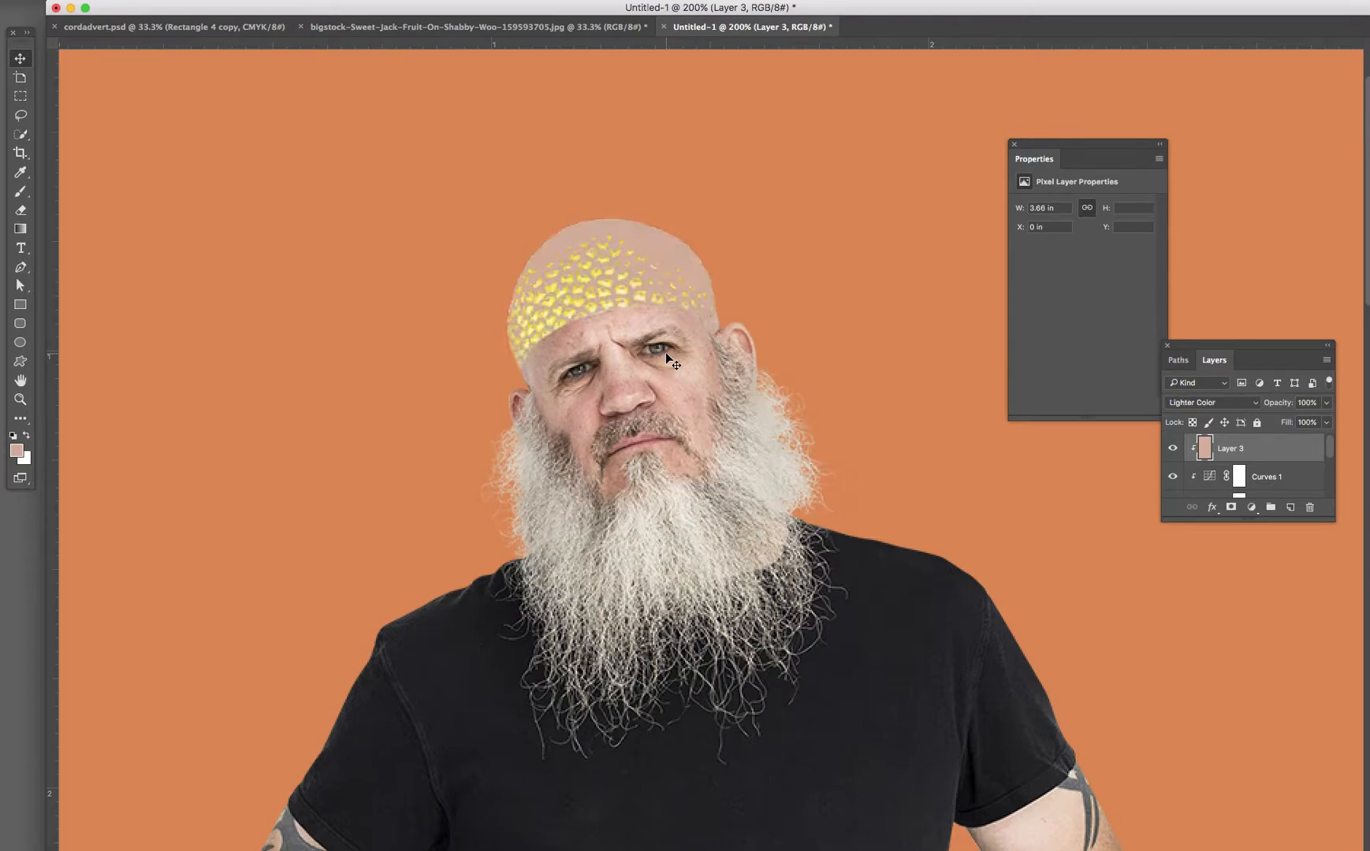
key(shift+plus)
key(shift+plus)
key(shift+plus)
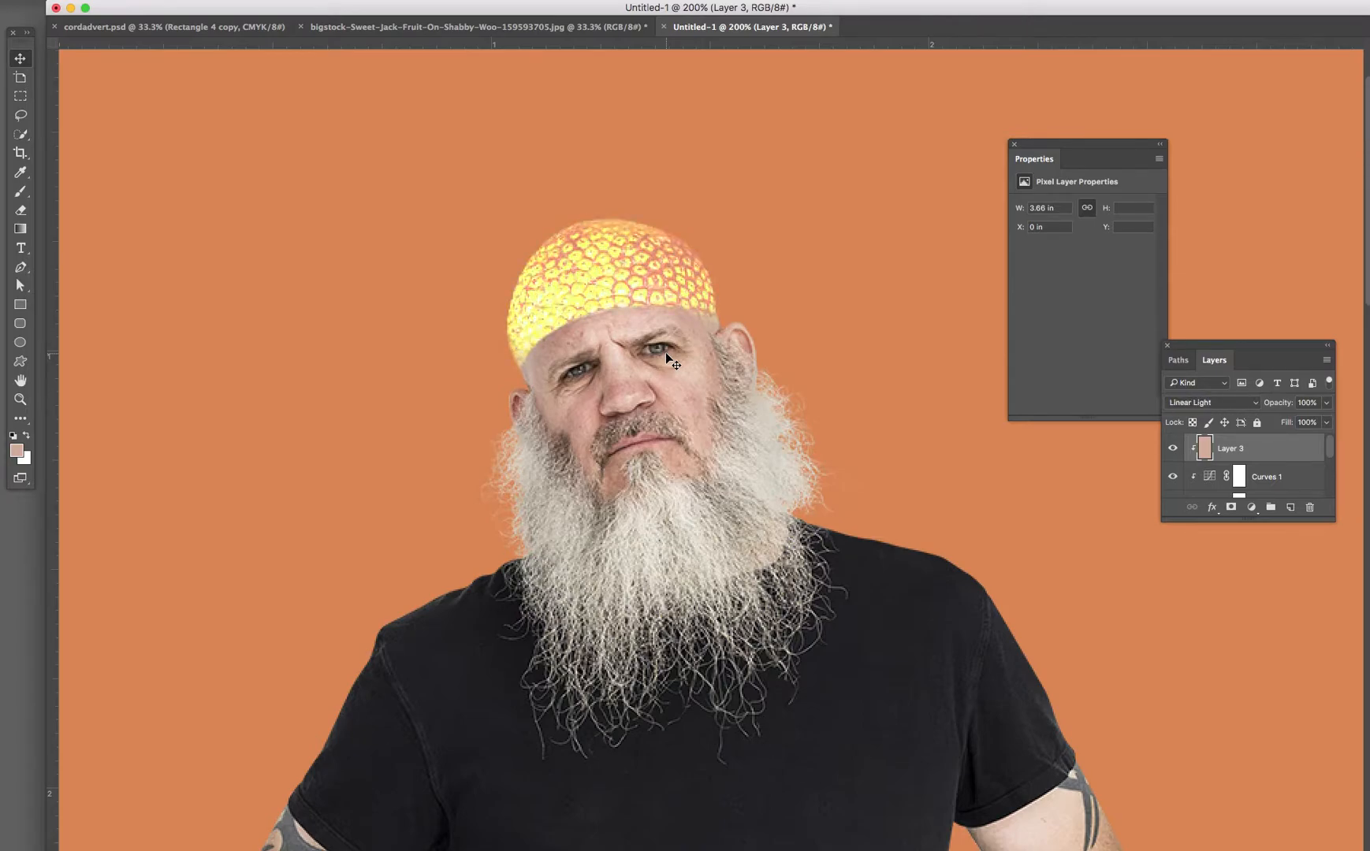
key(shift+plus)
key(shift+minus)
key(shift+plus)
key(shift+plus)
key(shift+plus)
key(shift+plus)
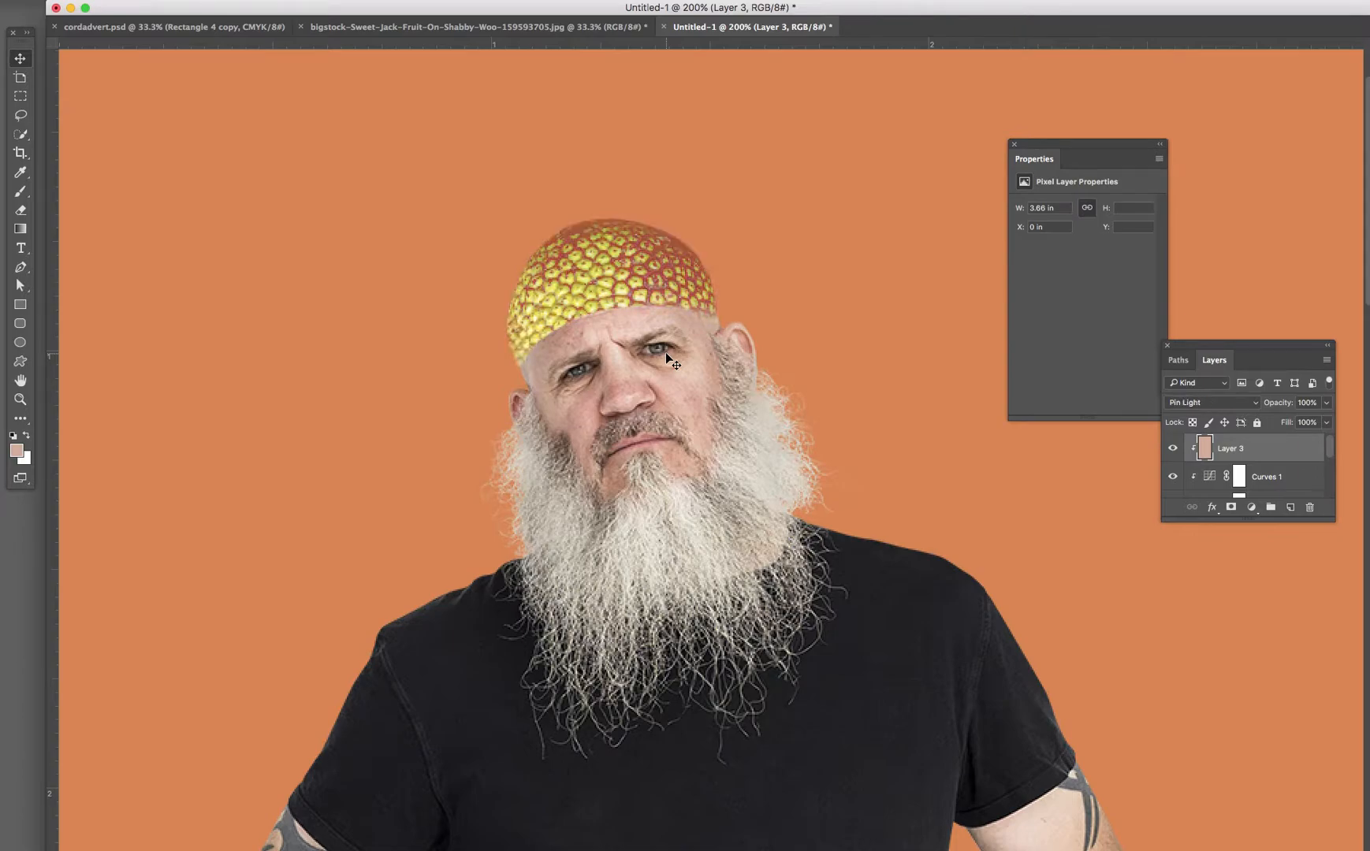
key(shift+plus)
key(shift+plus)
key(shift+plus)
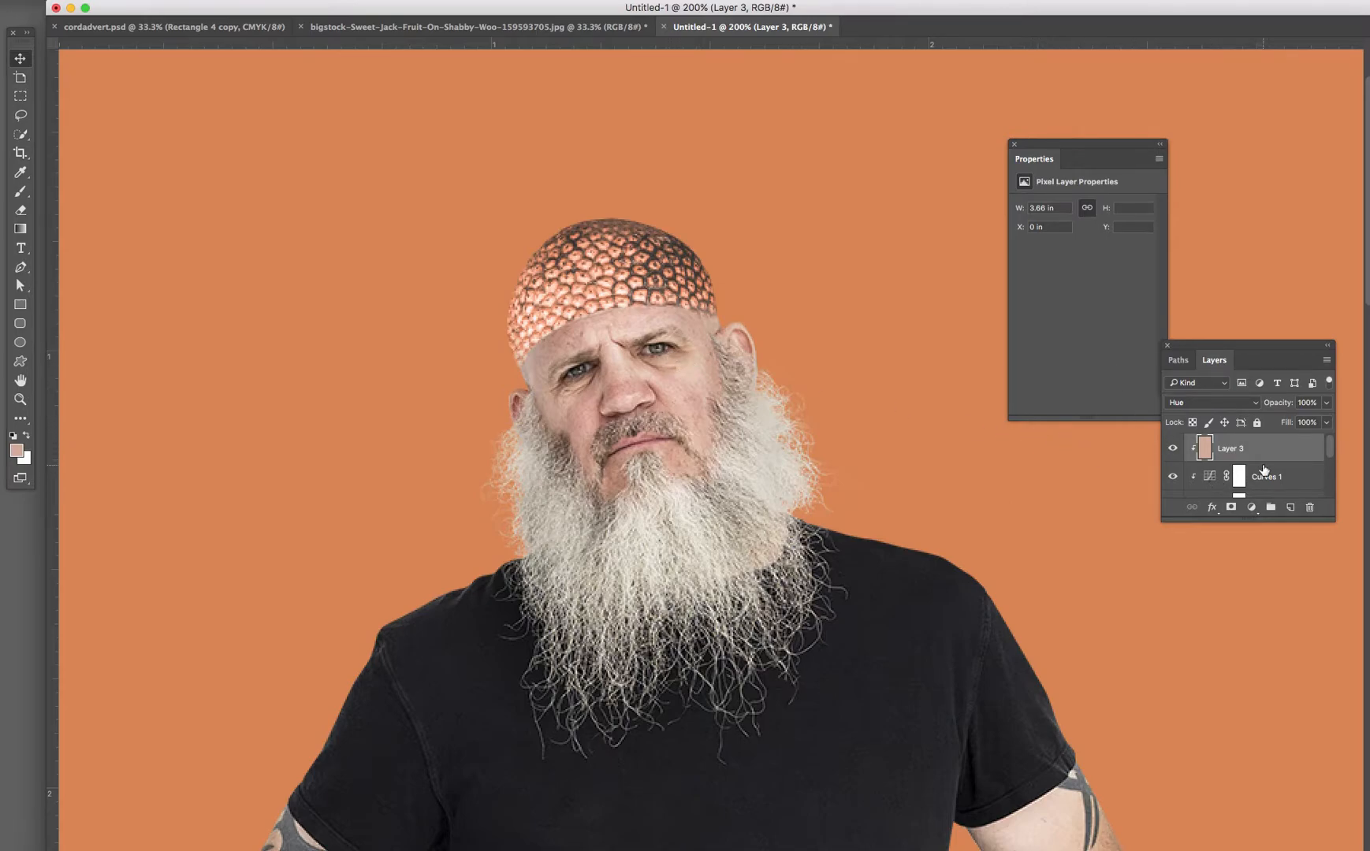
Set the Lightness of the clipped Hue/Saturation adjustment to +22.
scroll(1264, 470, down, 3)
double_click(1210, 467)
drag(1096, 318, 1096, 317)
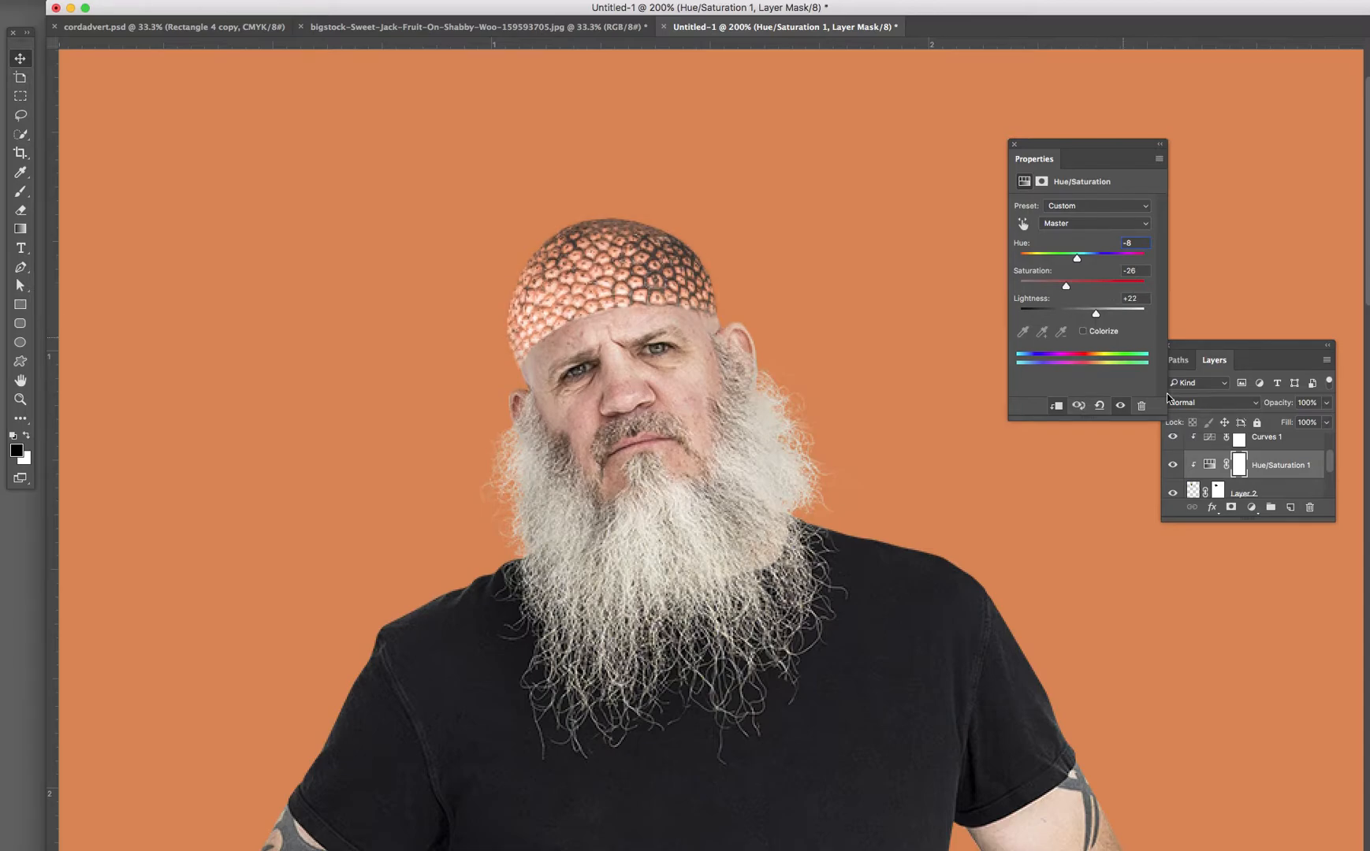
Add a second clipped Hue/Saturation adjustment directly above the jackfruit layer and set its Saturation to -55.
click(1244, 488)
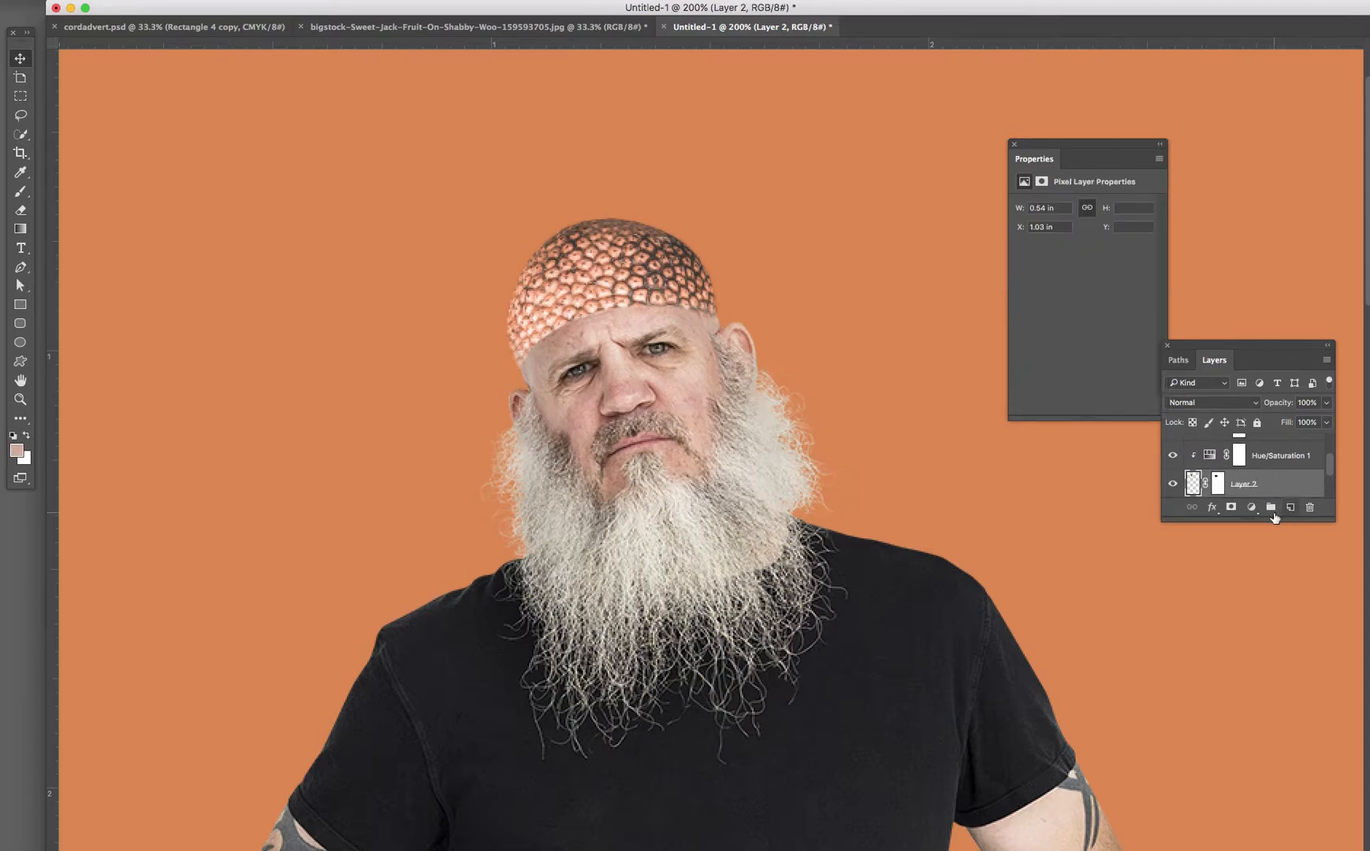
click(1250, 508)
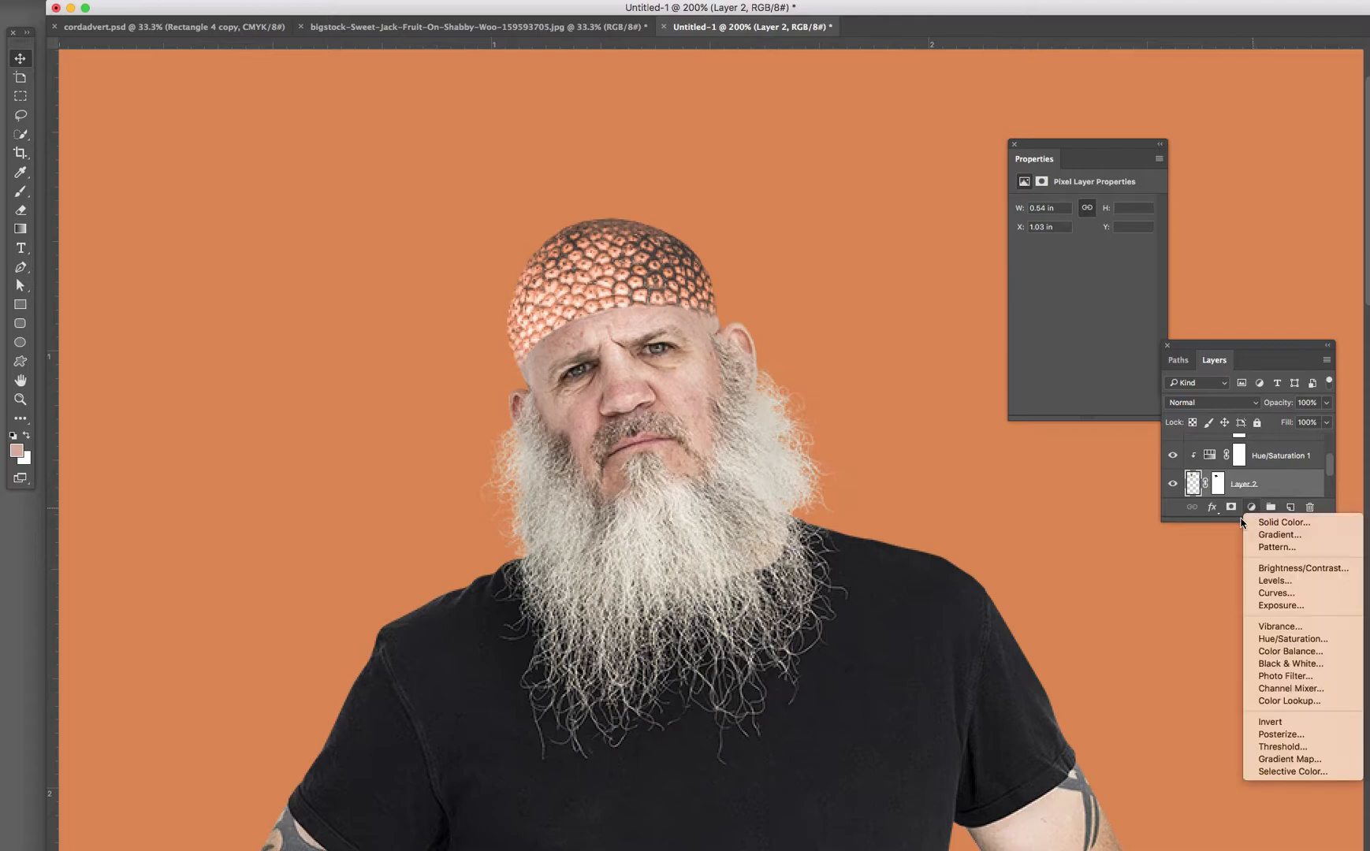
click(1281, 640)
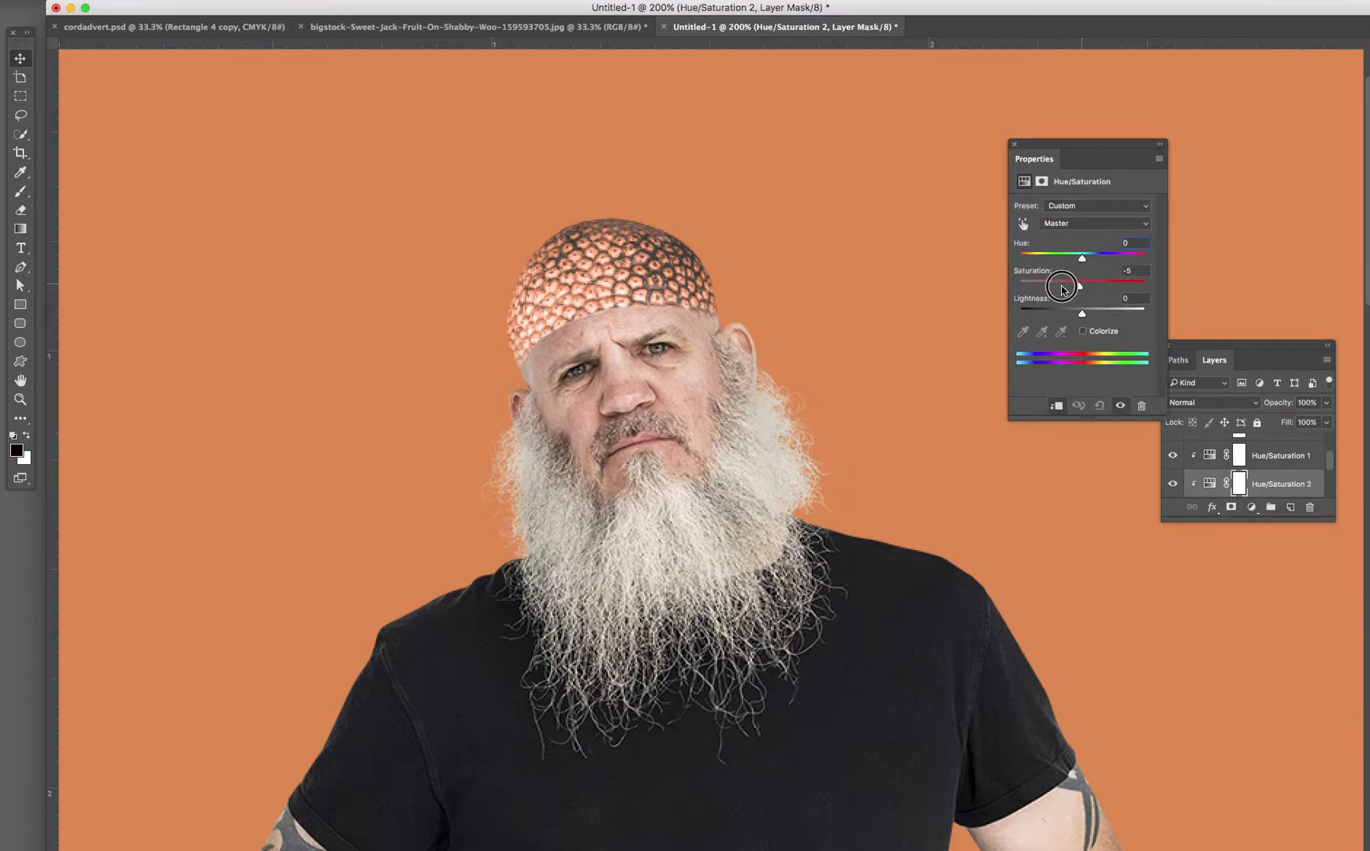
drag(1082, 286, 991, 298)
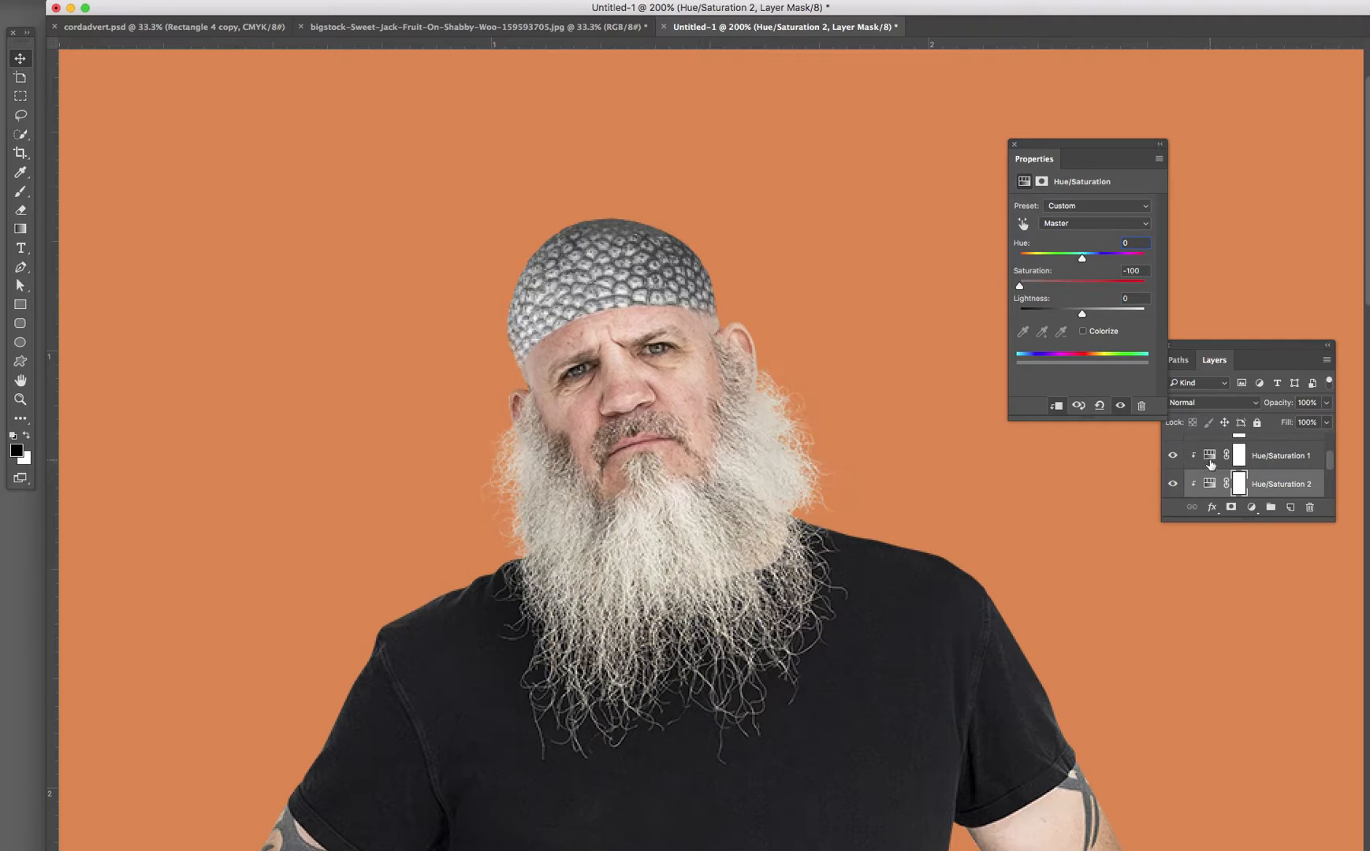
drag(1020, 286, 1047, 290)
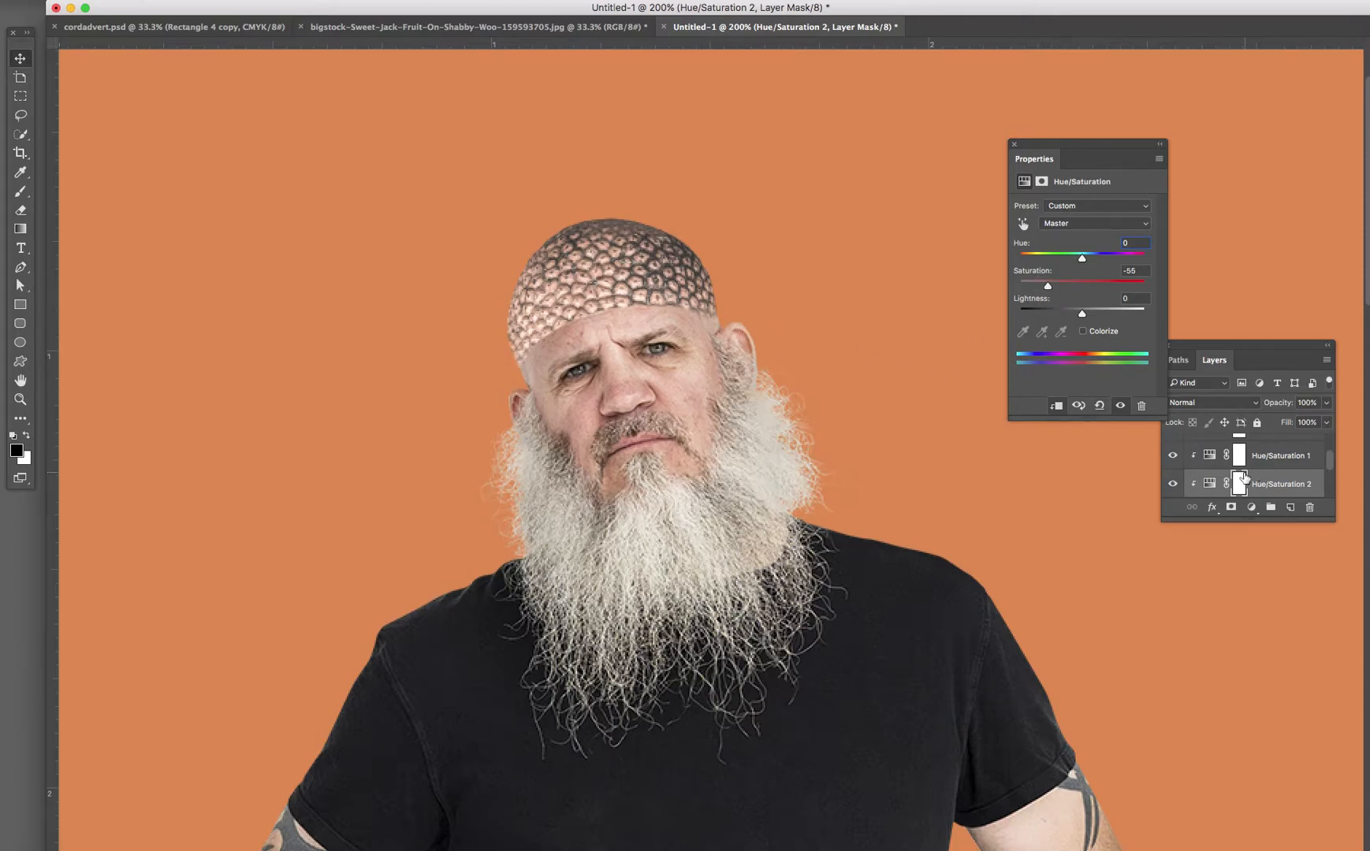
Target the jackfruit layer's mask with a hard 9 px brush and touch up the scale edge above the forehead.
scroll(1274, 469, down, 2)
click(1214, 468)
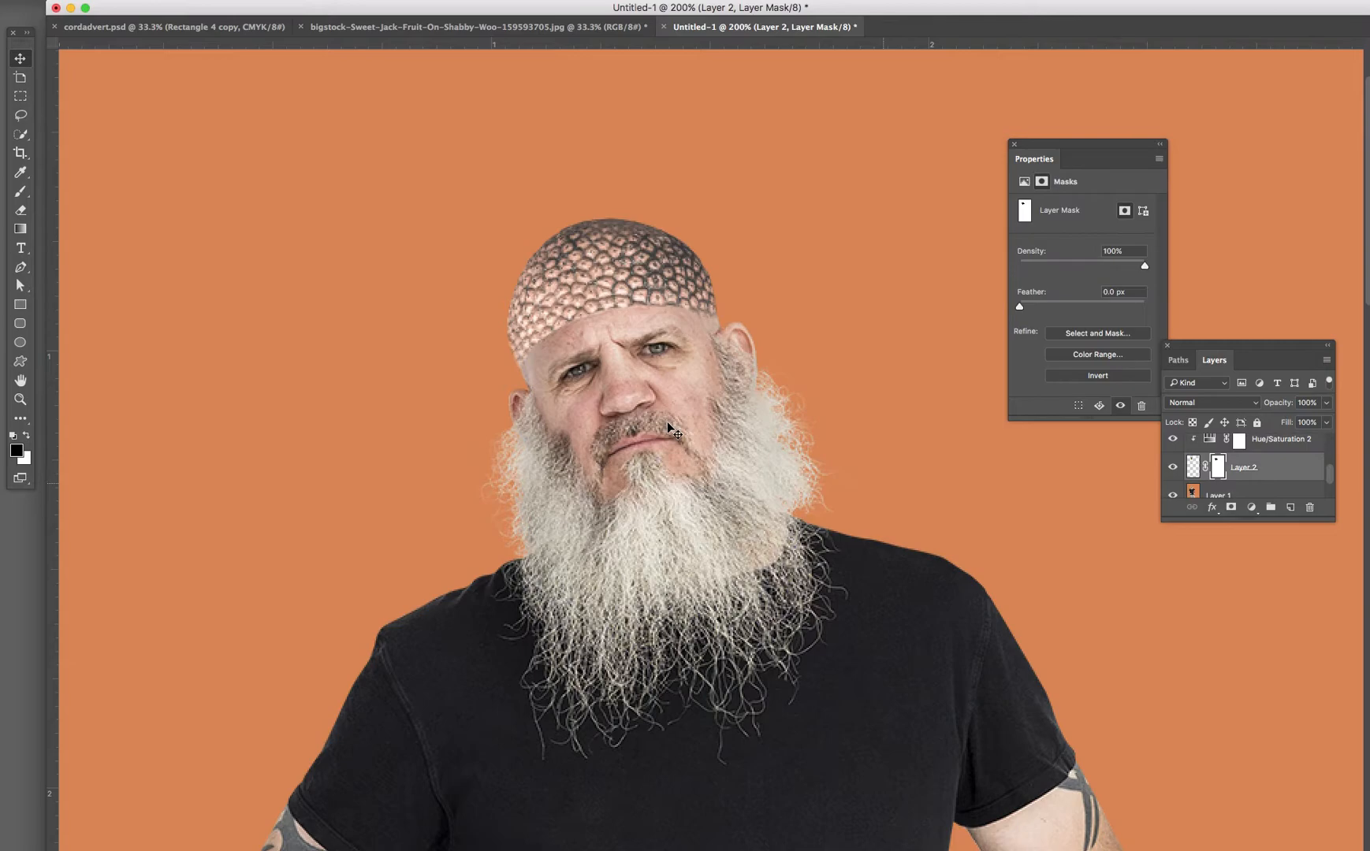
key(b)
right_click(620, 333)
drag(715, 368, 712, 367)
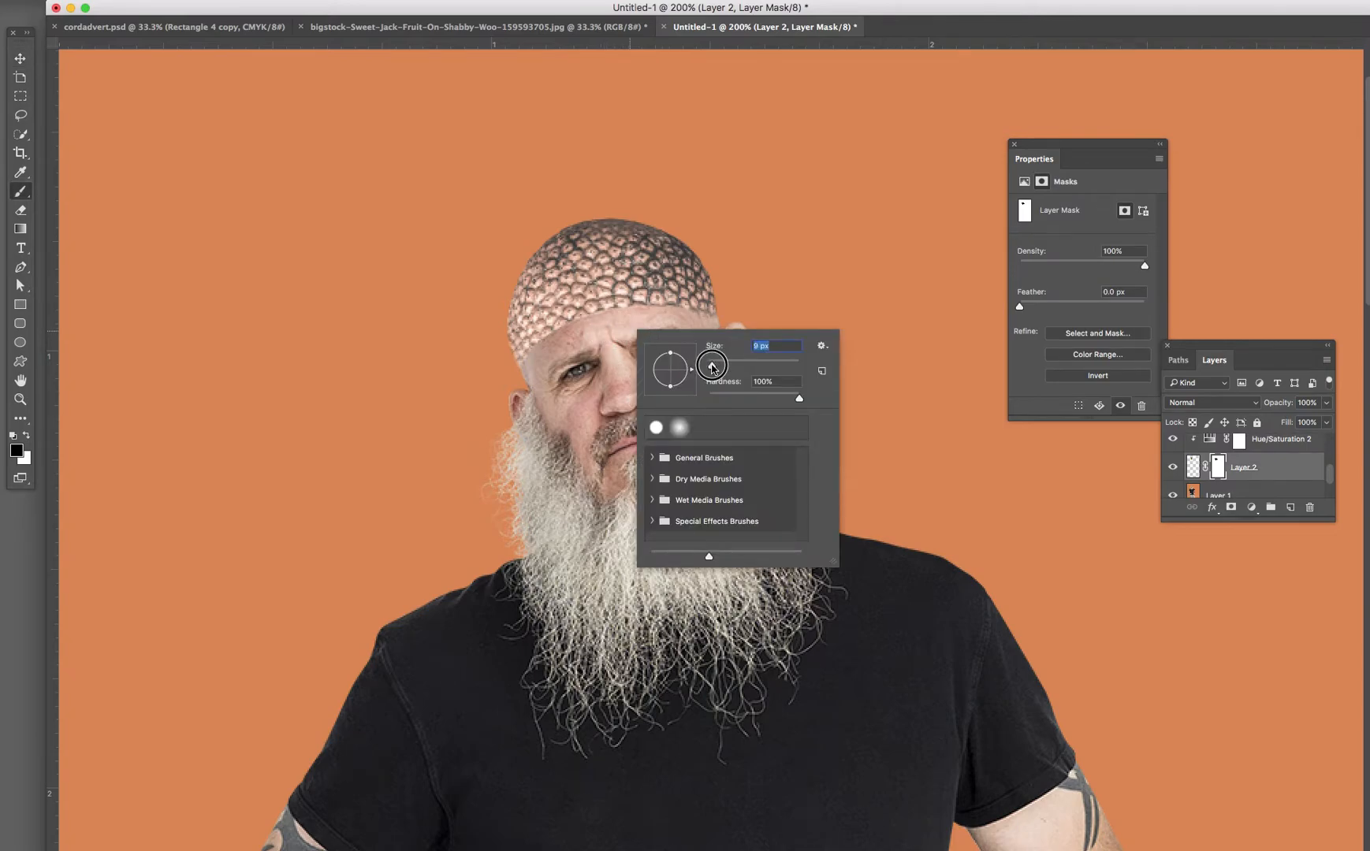
click(582, 319)
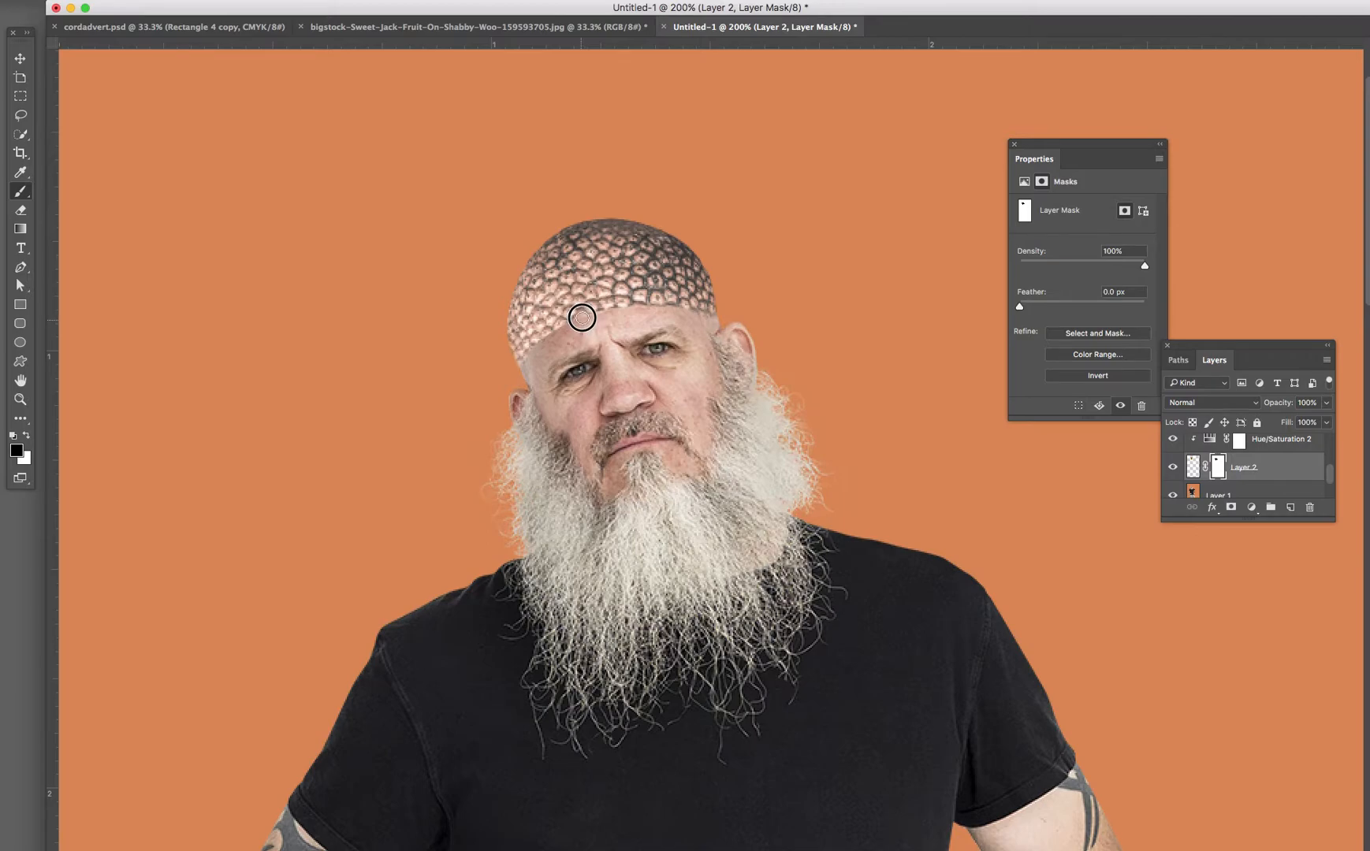
scroll(609, 343, down, 1)
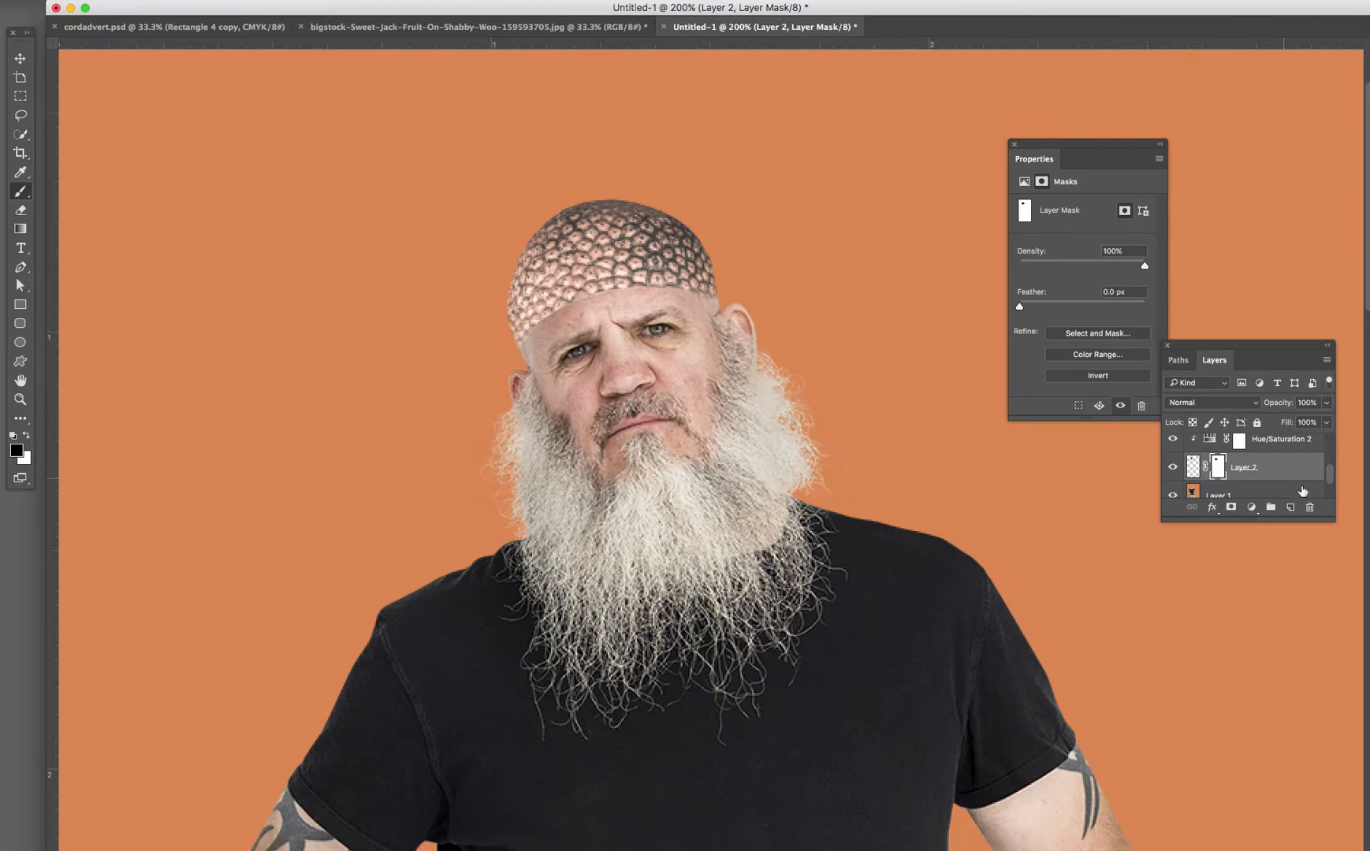
Reduce the brush to 3 px and mask around the individual scales along the forehead edge in black.
key(super+equal)
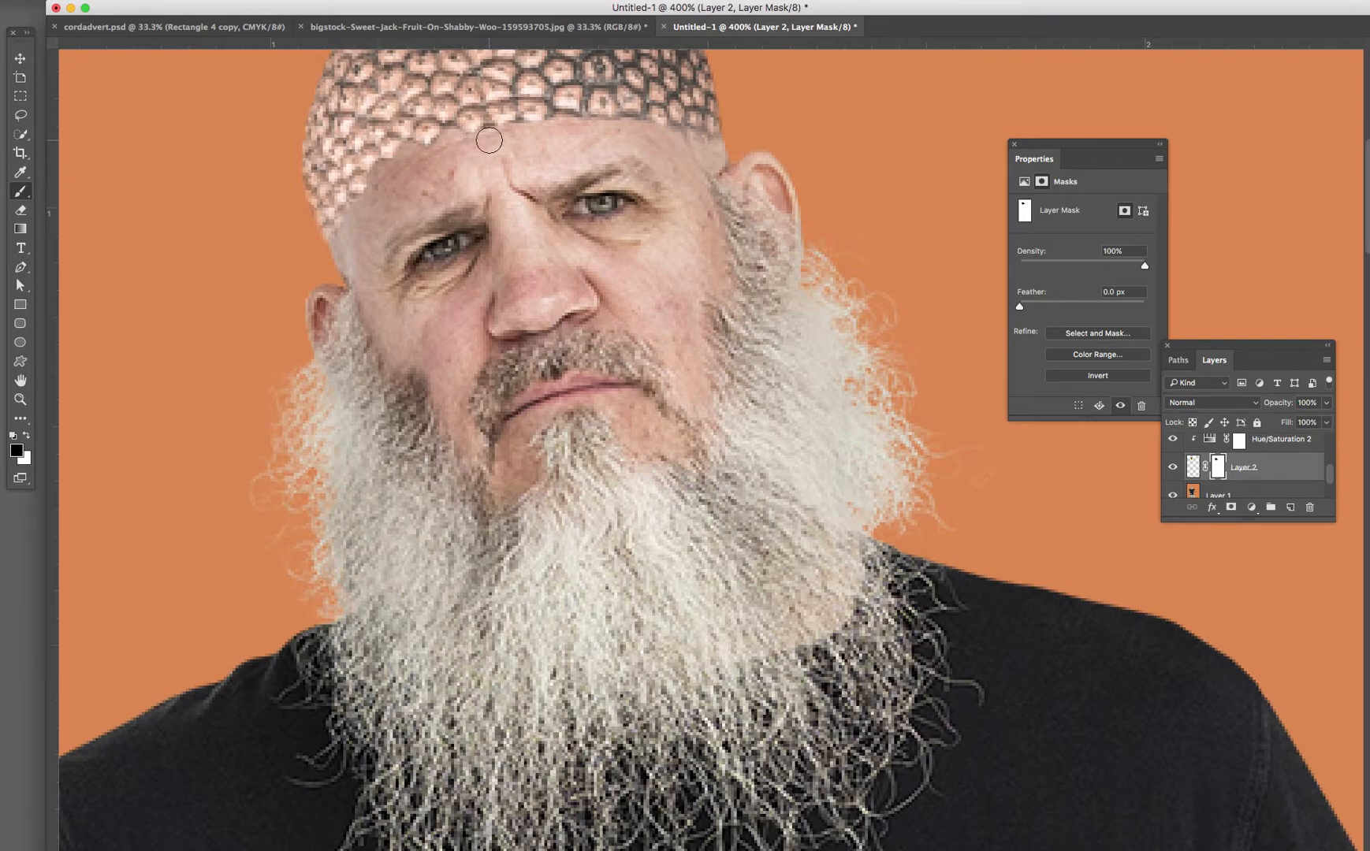
right_click(504, 144)
drag(597, 181, 585, 183)
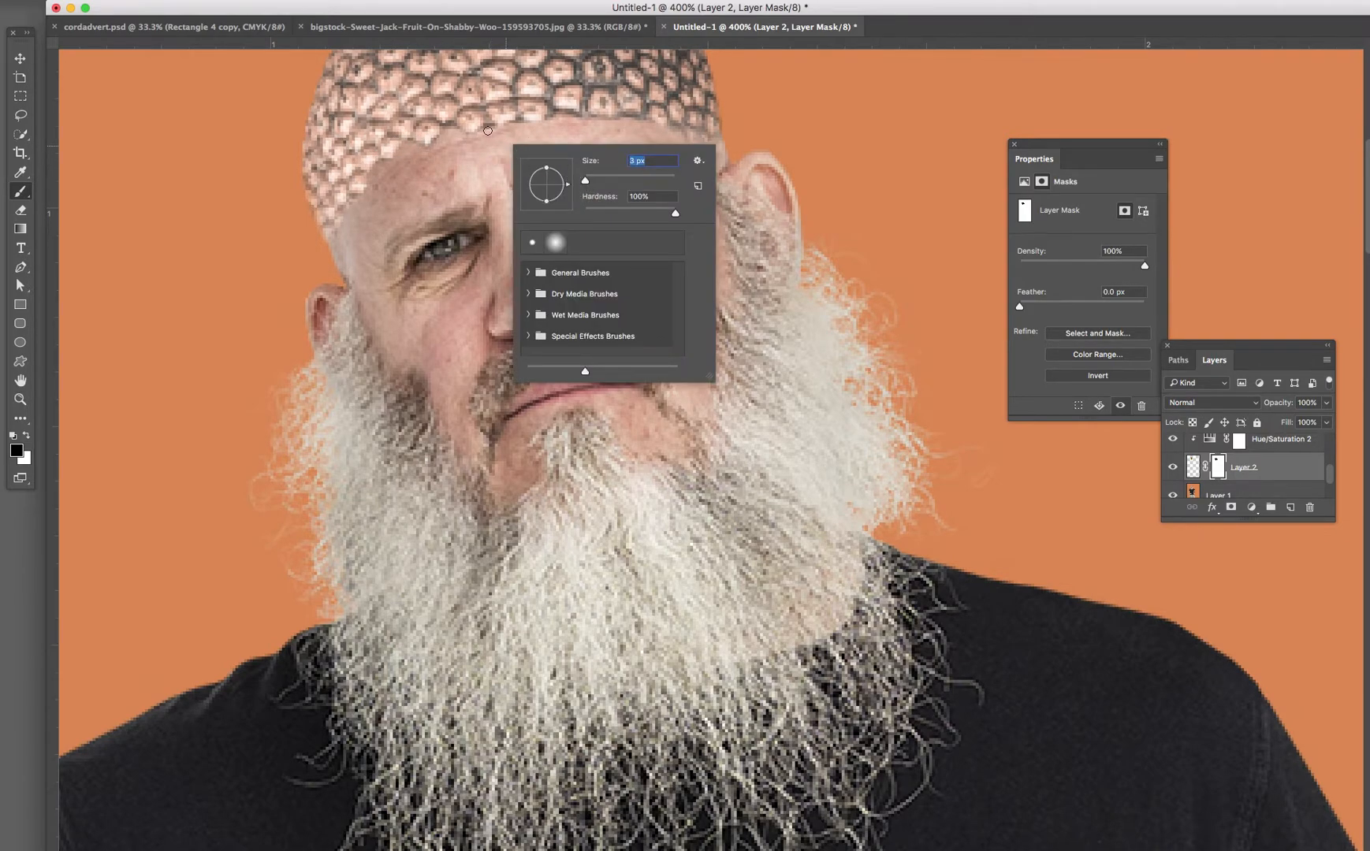
key(Return)
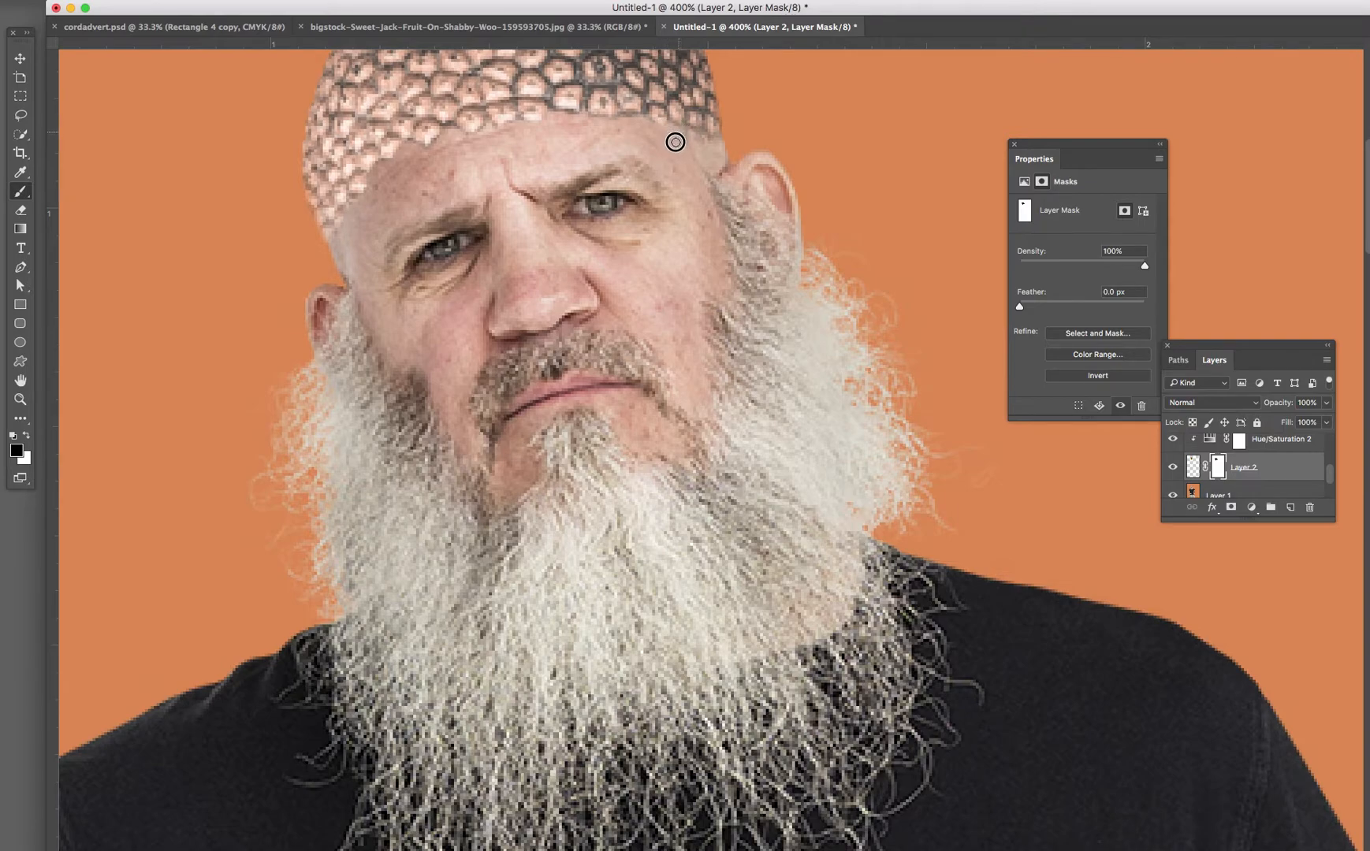
drag(660, 114, 645, 121)
drag(696, 165, 789, 346)
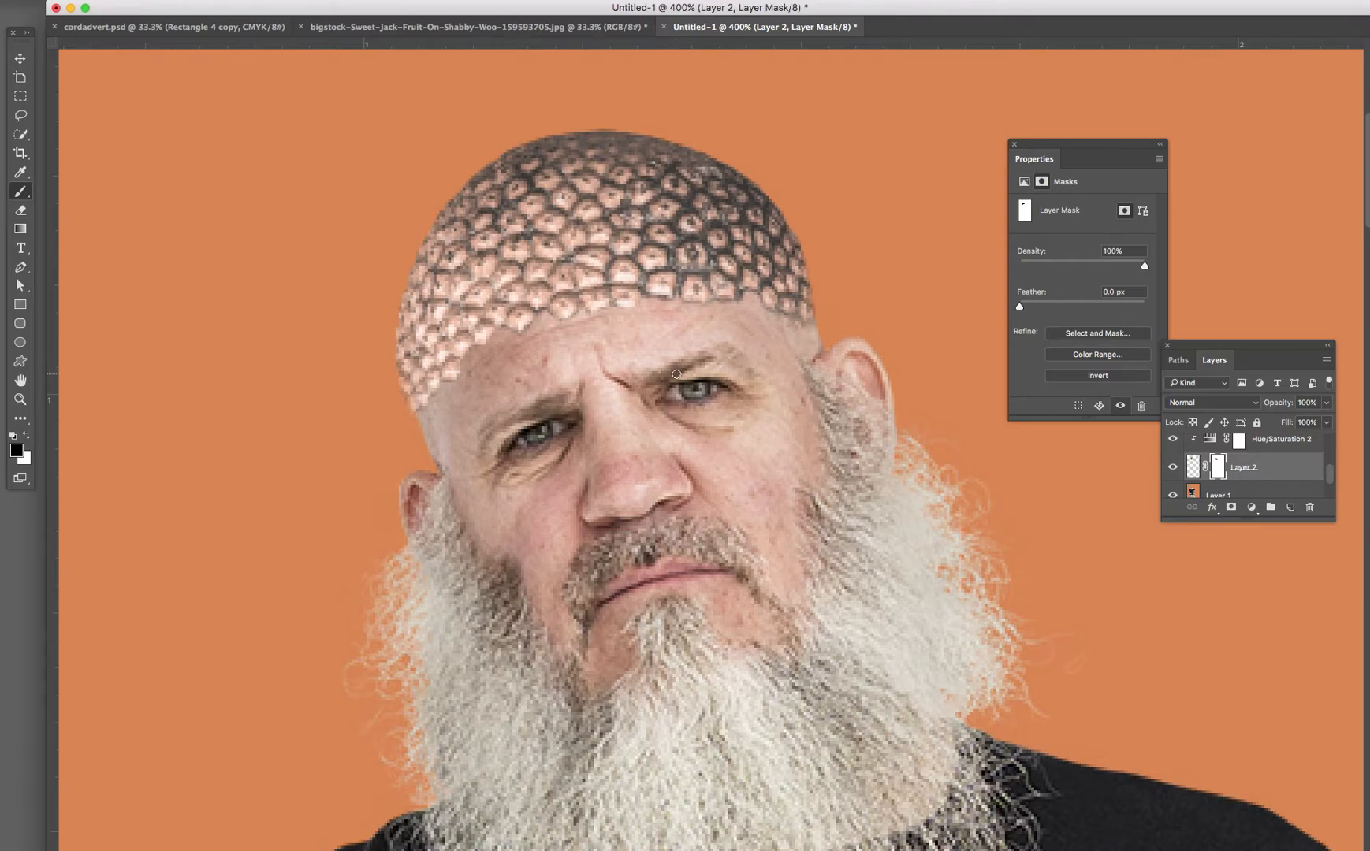
Paint white on the jackfruit mask to reveal small separate scale patches at one temple and above the opposite eyebrow.
click(26, 436)
mouse_move(768, 343)
mouse_down()
mouse_move(771, 327)
mouse_move(754, 331)
mouse_move(764, 358)
mouse_up()
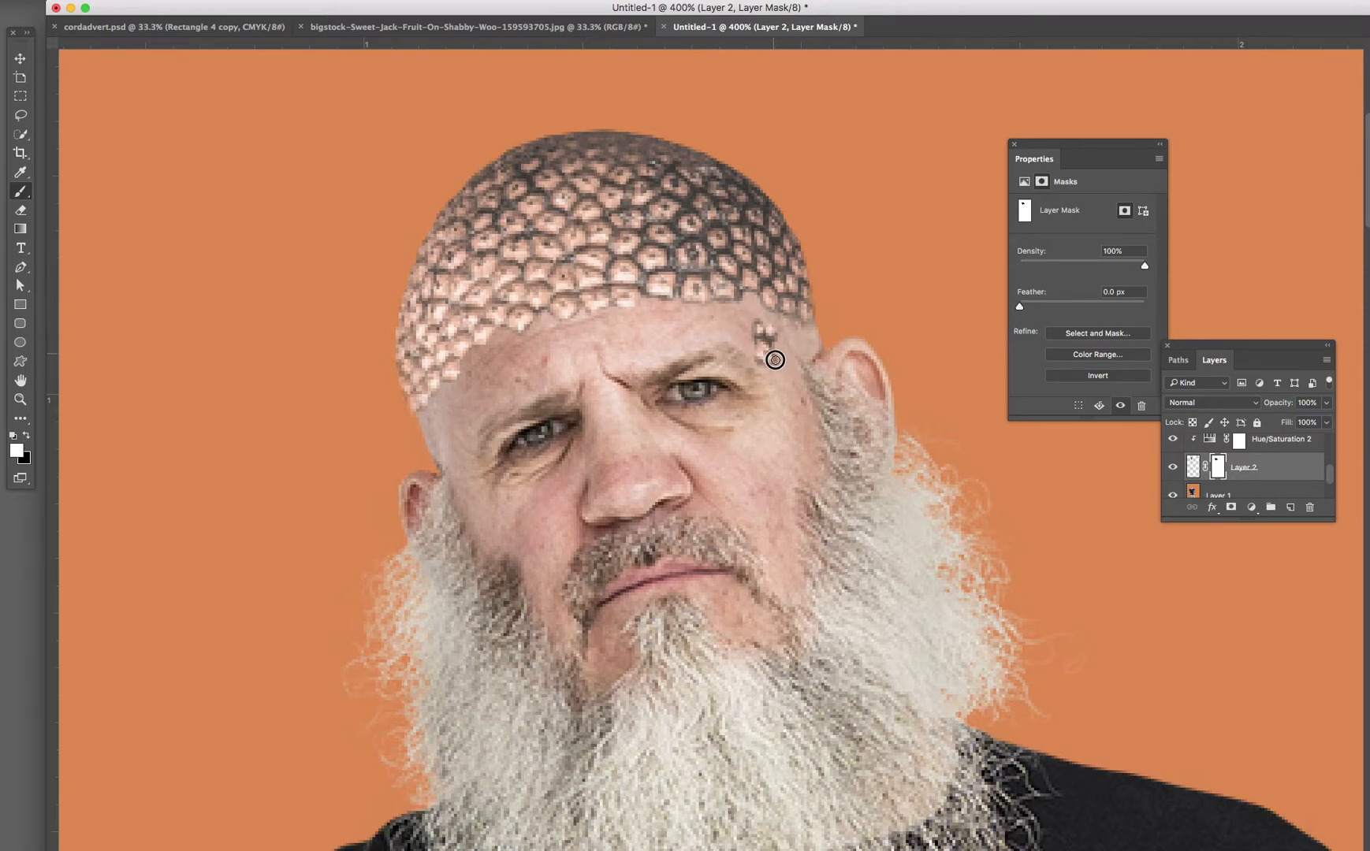
mouse_move(781, 347)
mouse_down()
mouse_move(763, 369)
mouse_move(769, 379)
mouse_move(783, 384)
mouse_move(790, 365)
mouse_move(785, 381)
mouse_move(749, 331)
mouse_up()
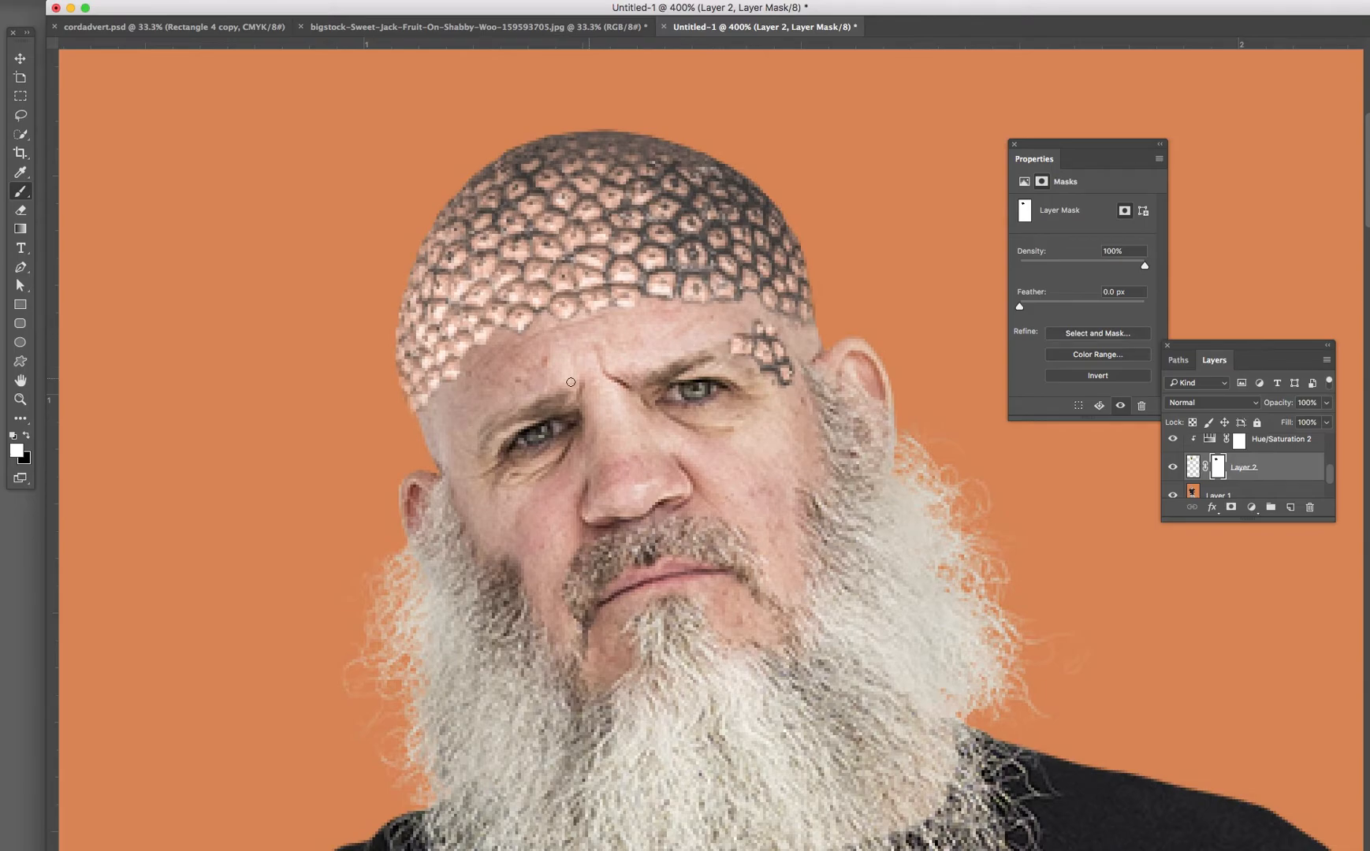
mouse_move(572, 377)
mouse_down()
mouse_move(556, 376)
mouse_move(569, 386)
mouse_move(566, 368)
mouse_move(576, 389)
mouse_move(560, 385)
mouse_move(563, 369)
mouse_move(581, 376)
mouse_move(556, 385)
mouse_up()
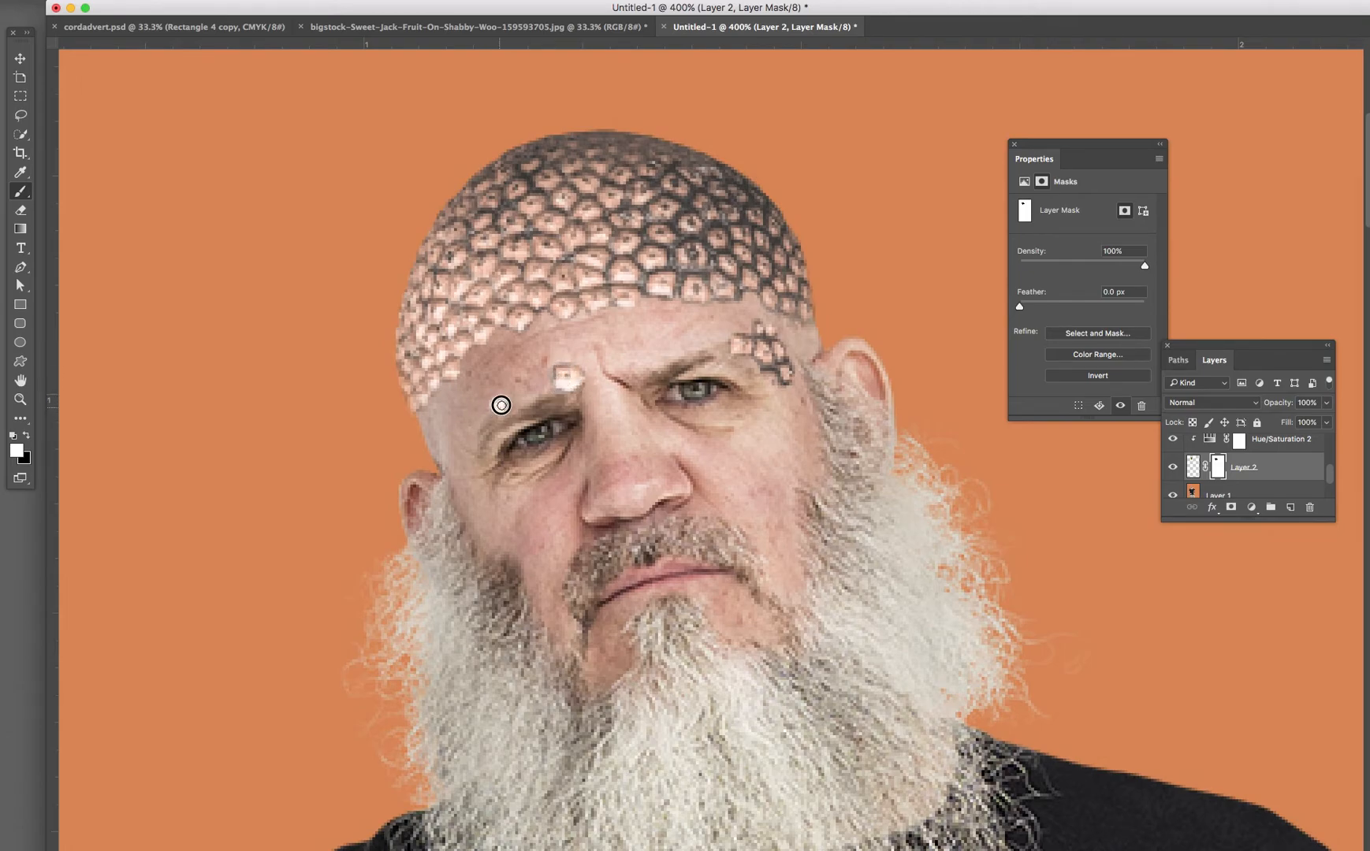
mouse_move(506, 399)
mouse_down()
mouse_move(493, 389)
mouse_move(498, 406)
mouse_move(512, 399)
mouse_move(489, 400)
mouse_move(498, 413)
mouse_move(507, 395)
mouse_move(487, 397)
mouse_move(502, 387)
mouse_move(518, 405)
mouse_up()
Disable the jackfruit layer's mask to inspect the full skin texture, and enable it again.
right_click(1217, 470)
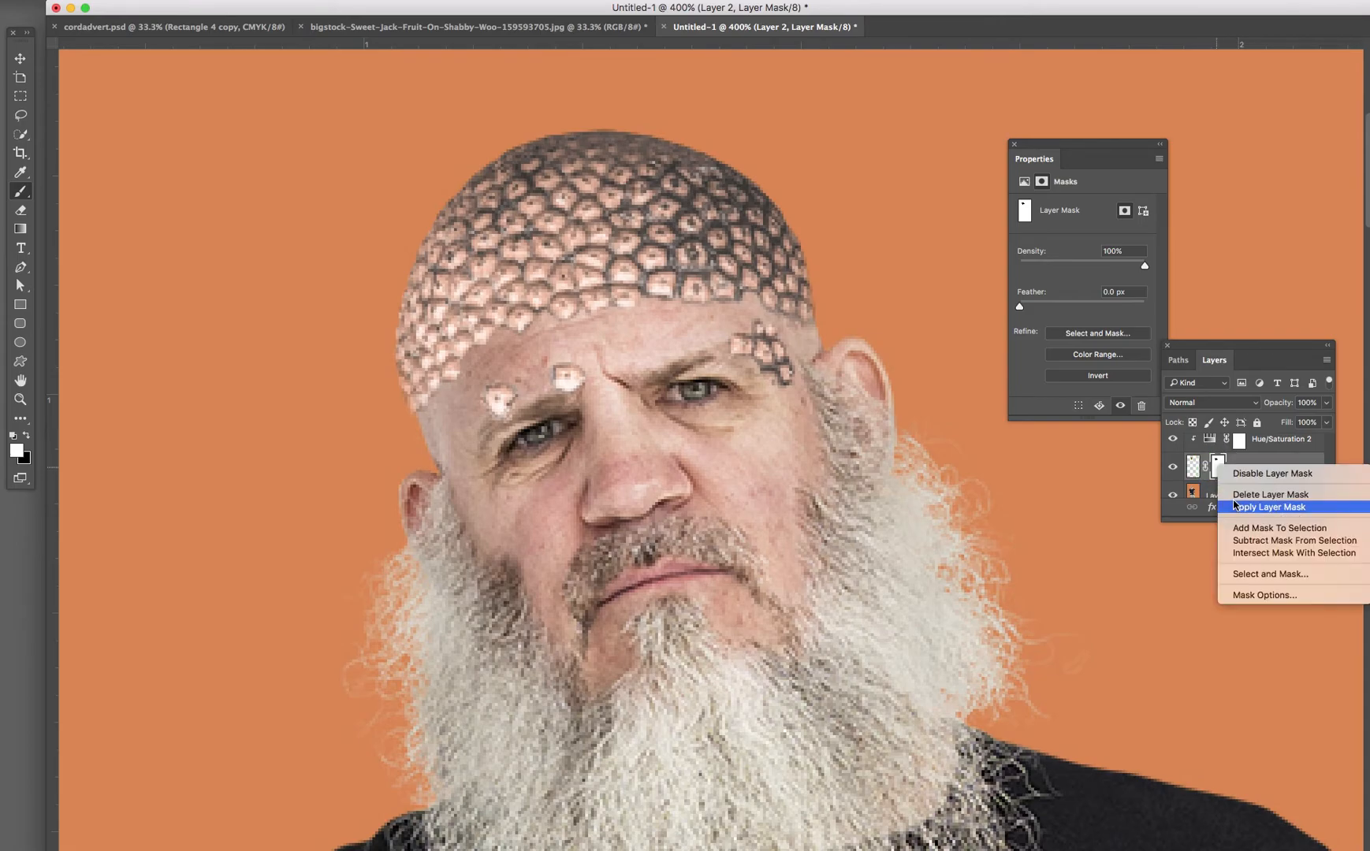
click(1250, 475)
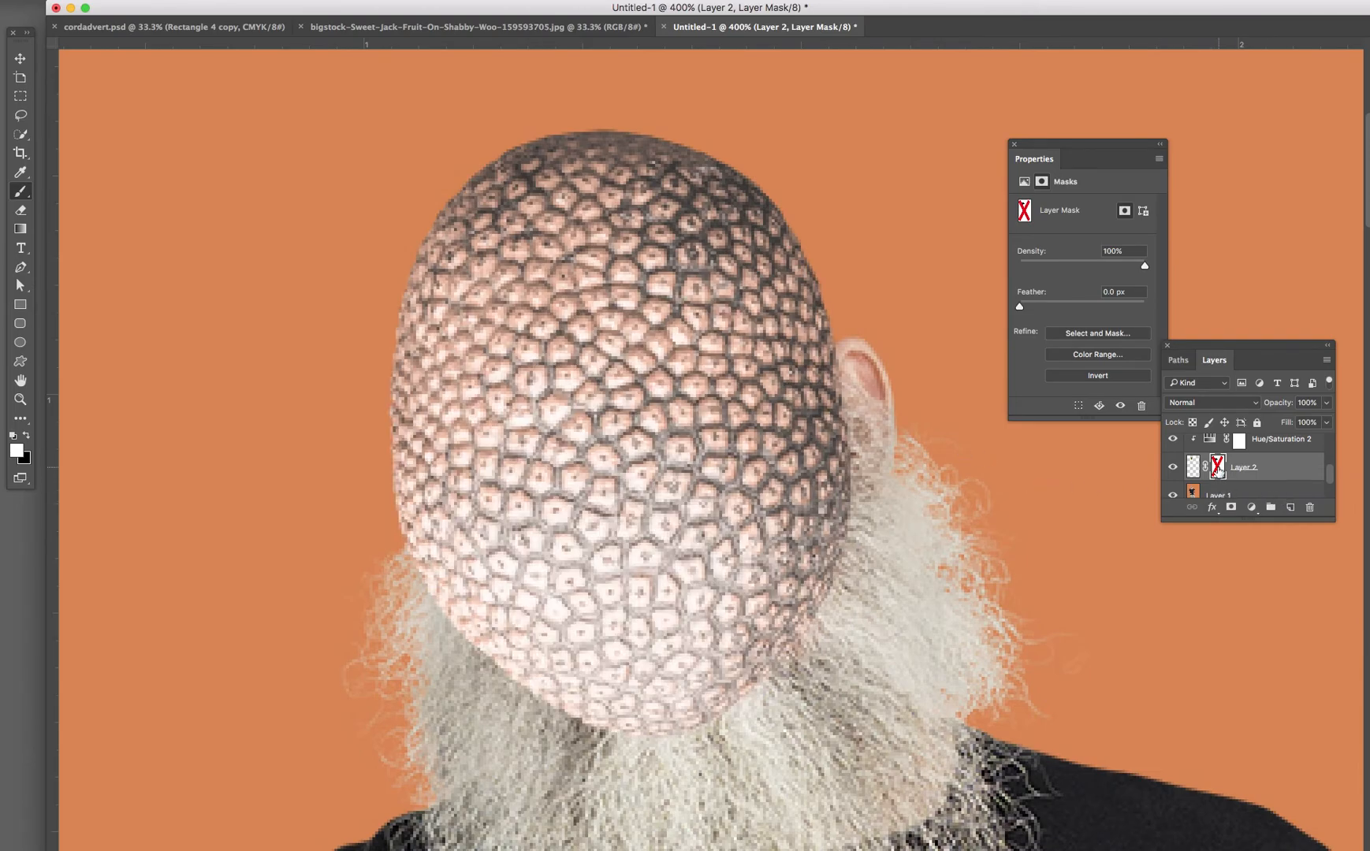
shift+click(1217, 471)
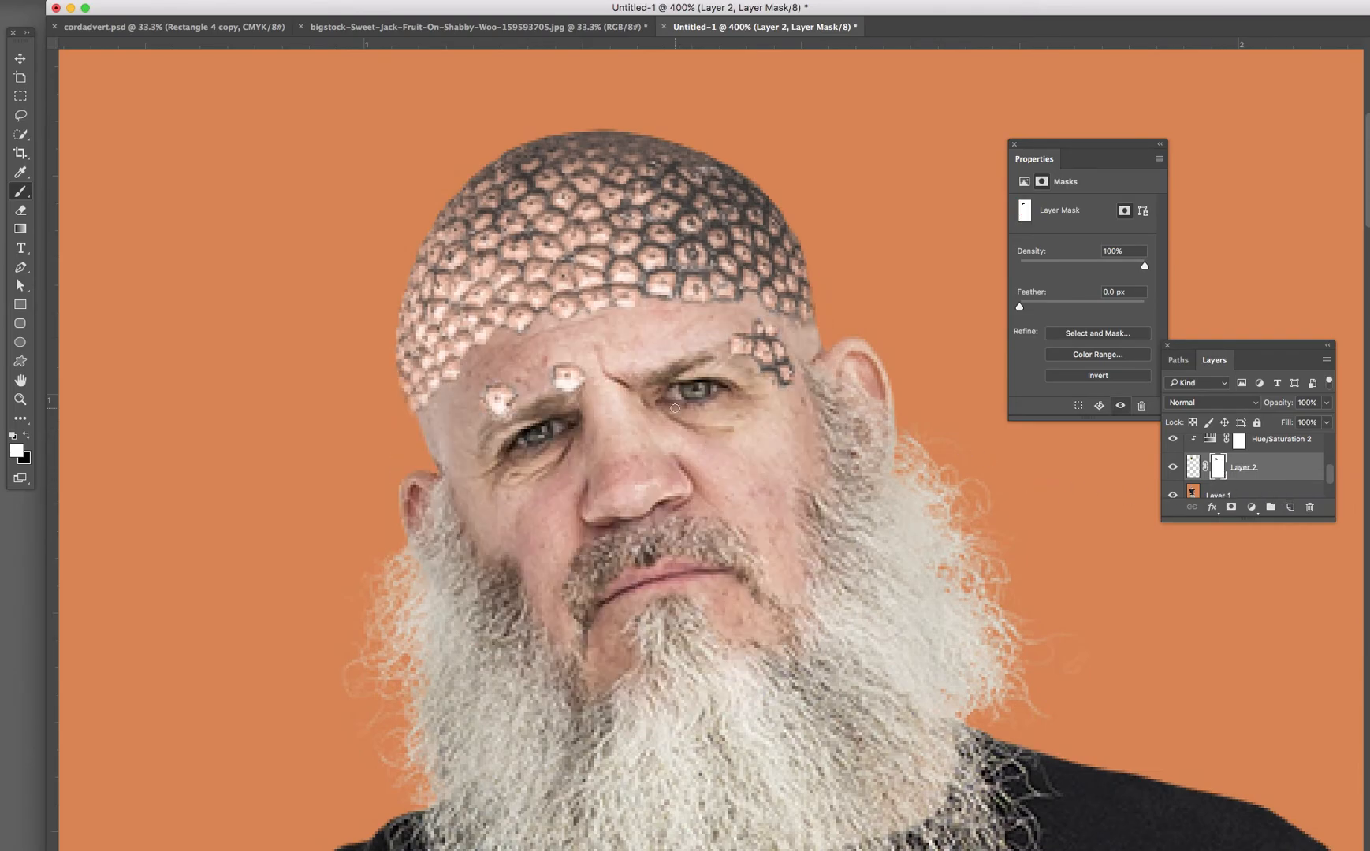
Review the composite on the full figure at 66.7% zoom with the interface panels hidden.
key(super+minus)
key(super+minus)
key(super+minus)
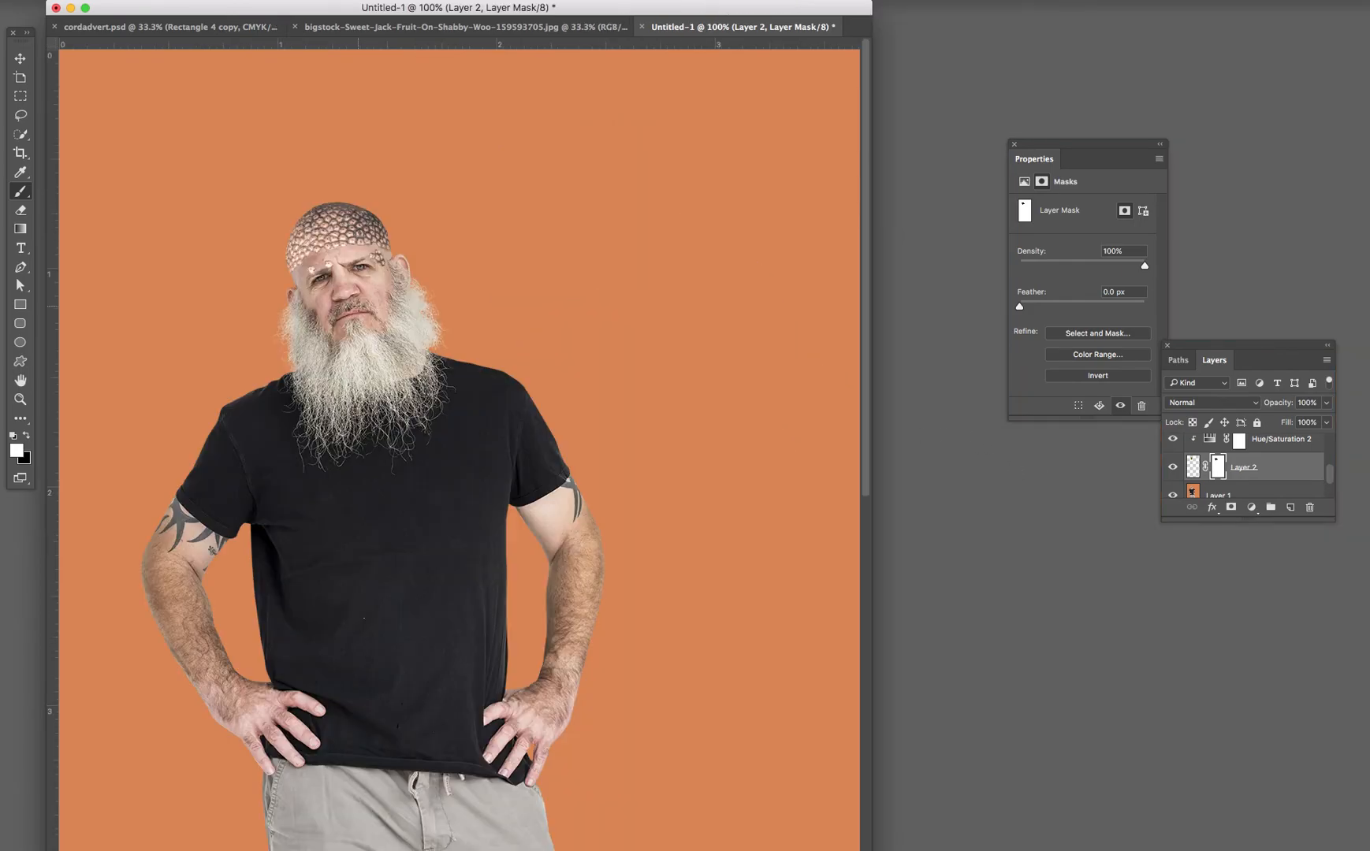
key(v)
key(super+minus)
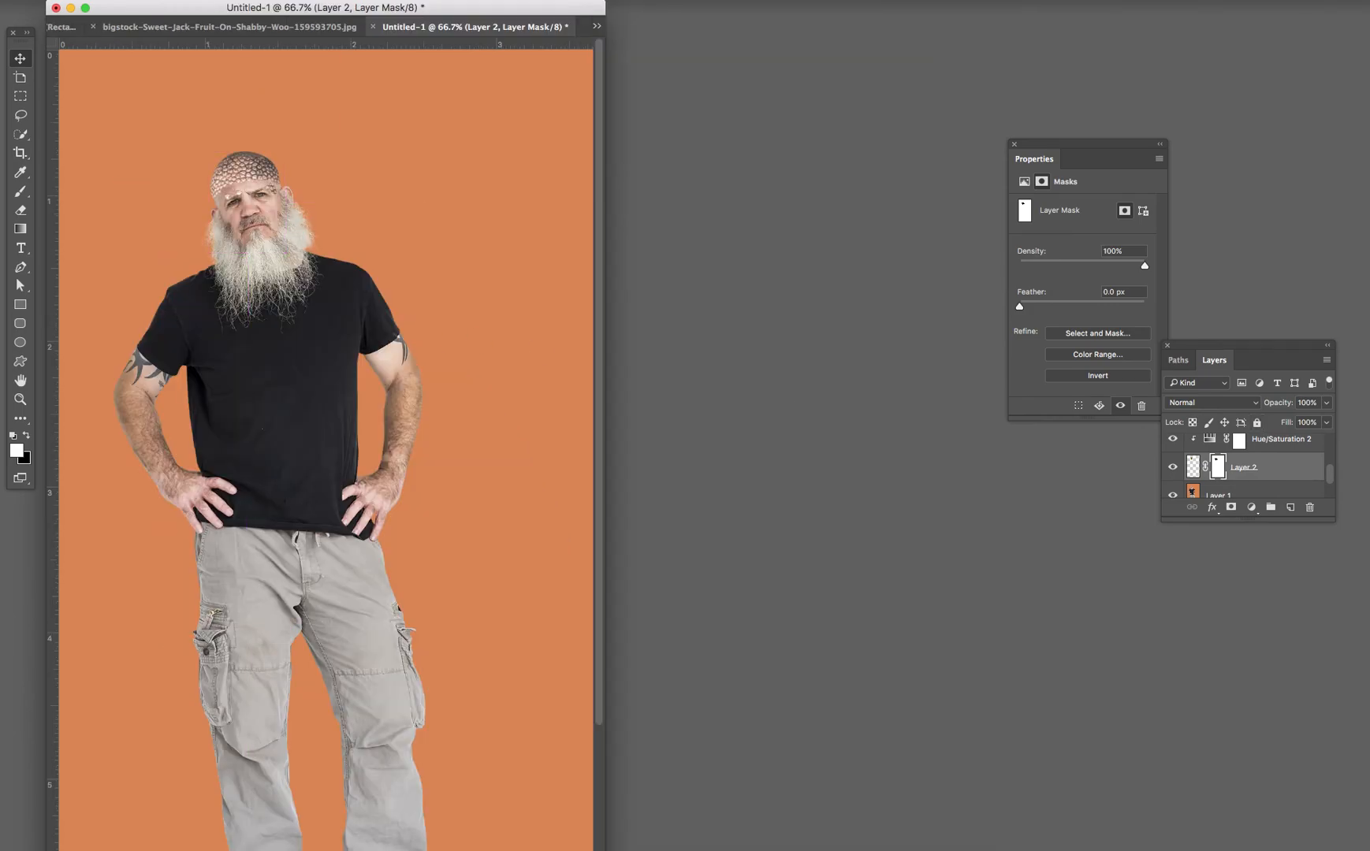
key(Tab)
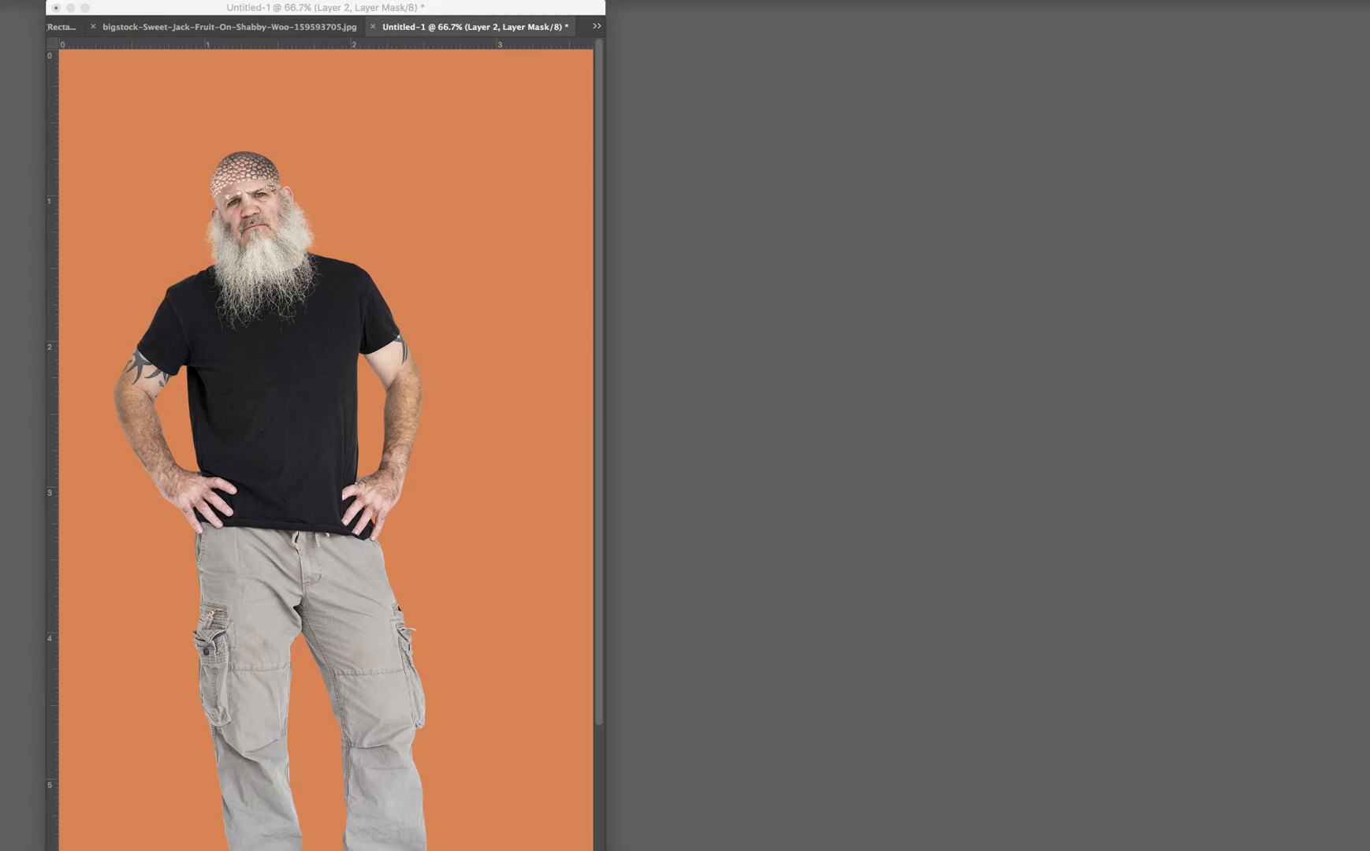